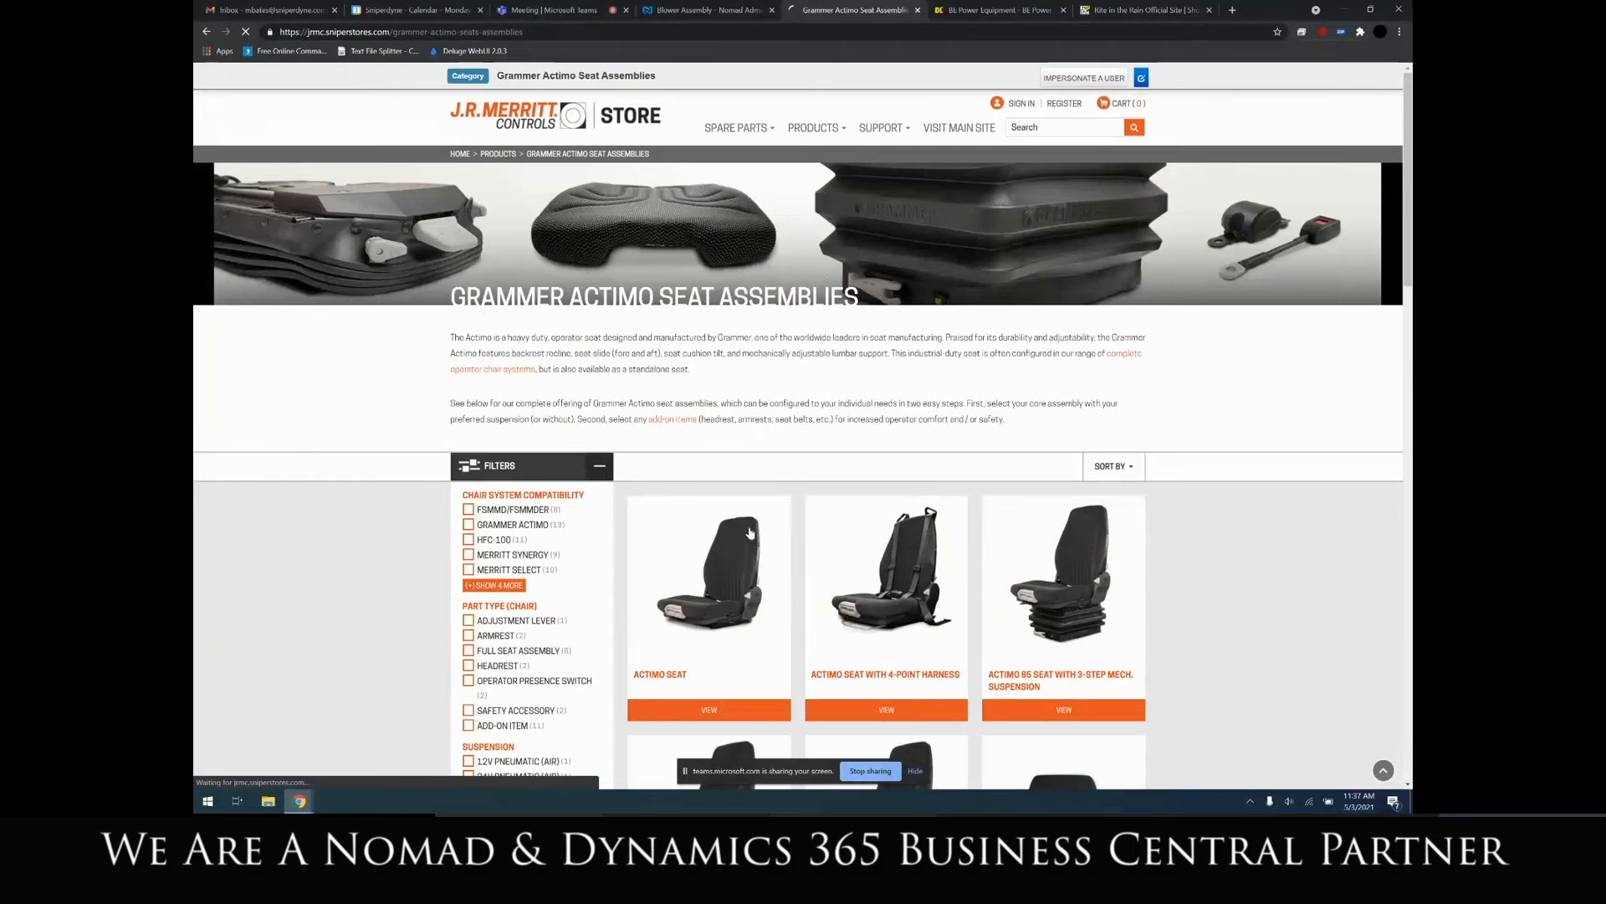
Open the Actimo Seat product from the Grammer Actimo seat assemblies and look through its details
click(745, 544)
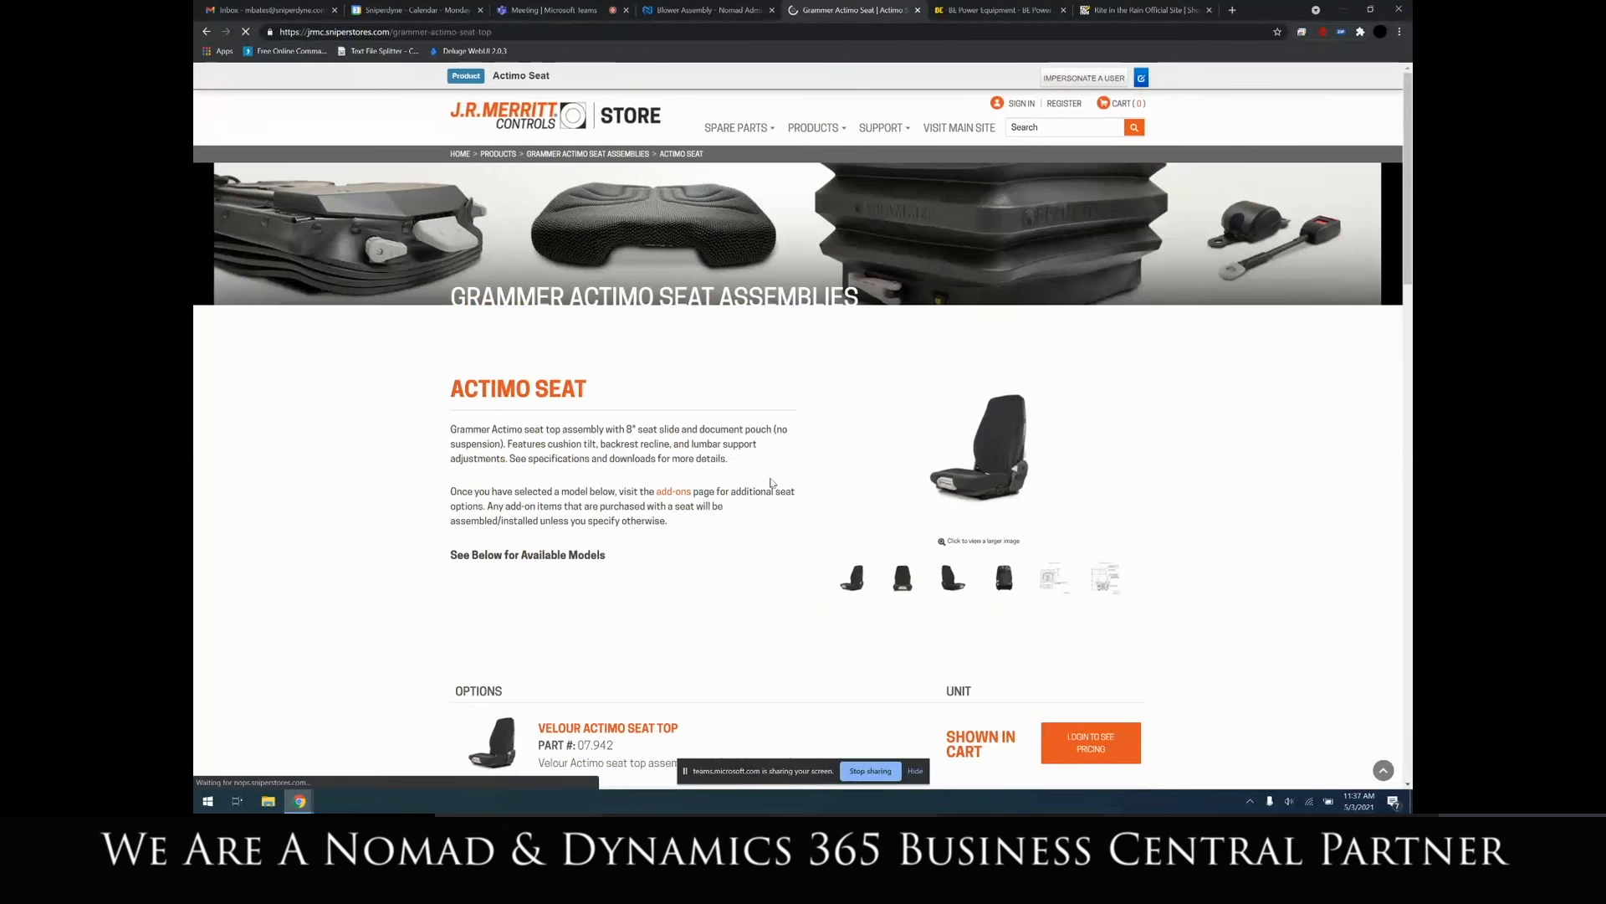
scroll(773, 483, down, 4)
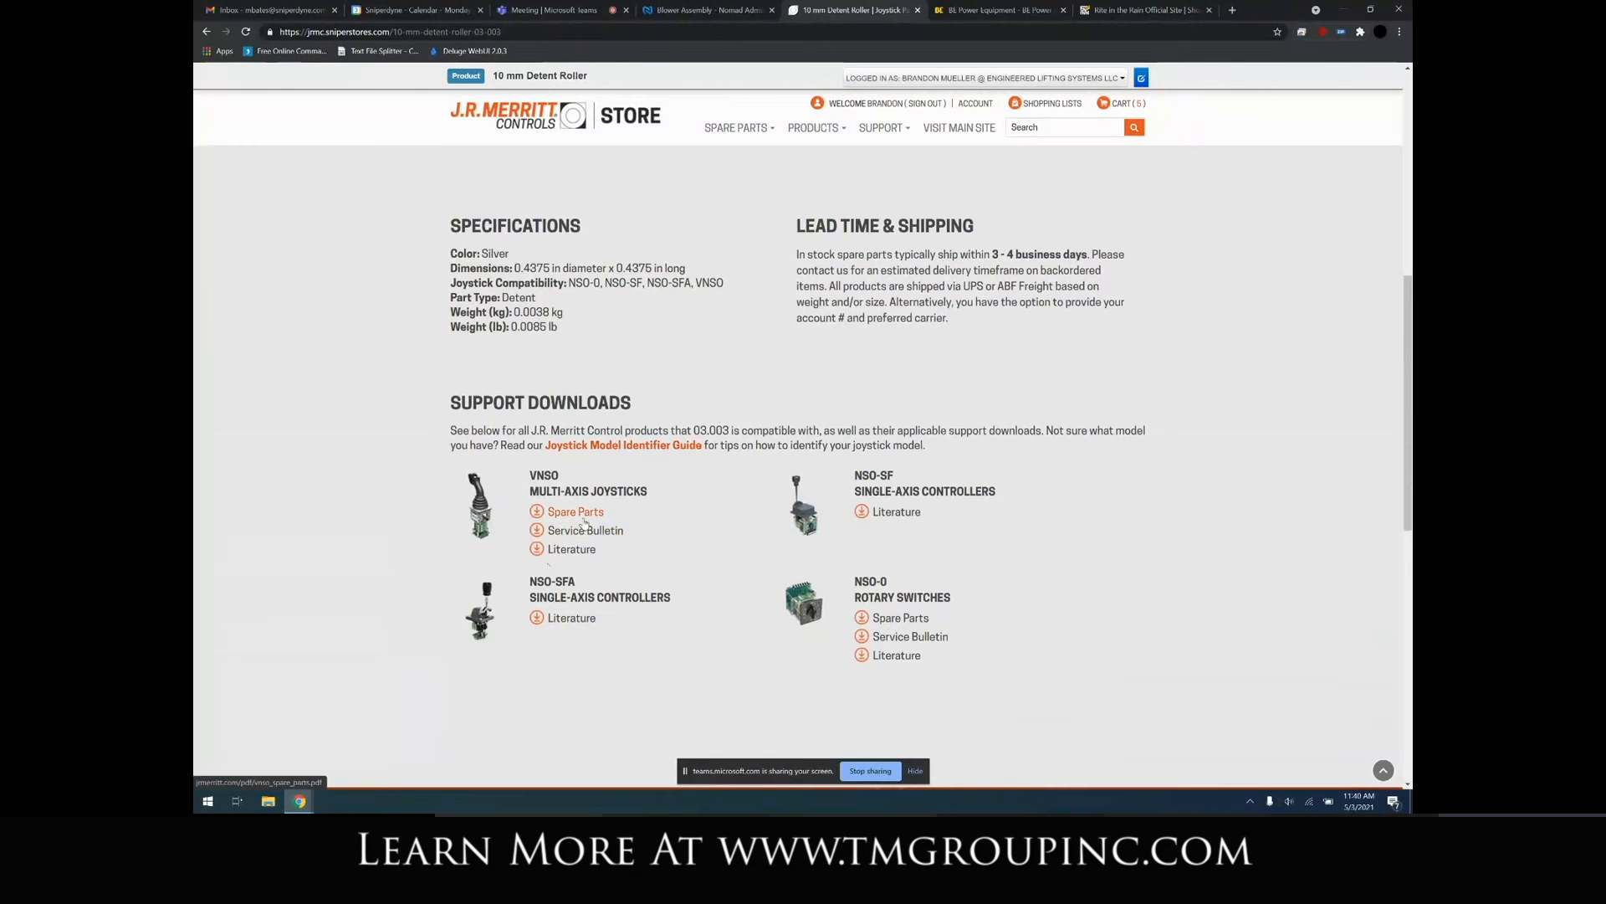
Open the VNSO multi-axis joysticks' Spare Parts PDF, look through its diagrams, and return to the 10 mm Detent Roller page
click(584, 520)
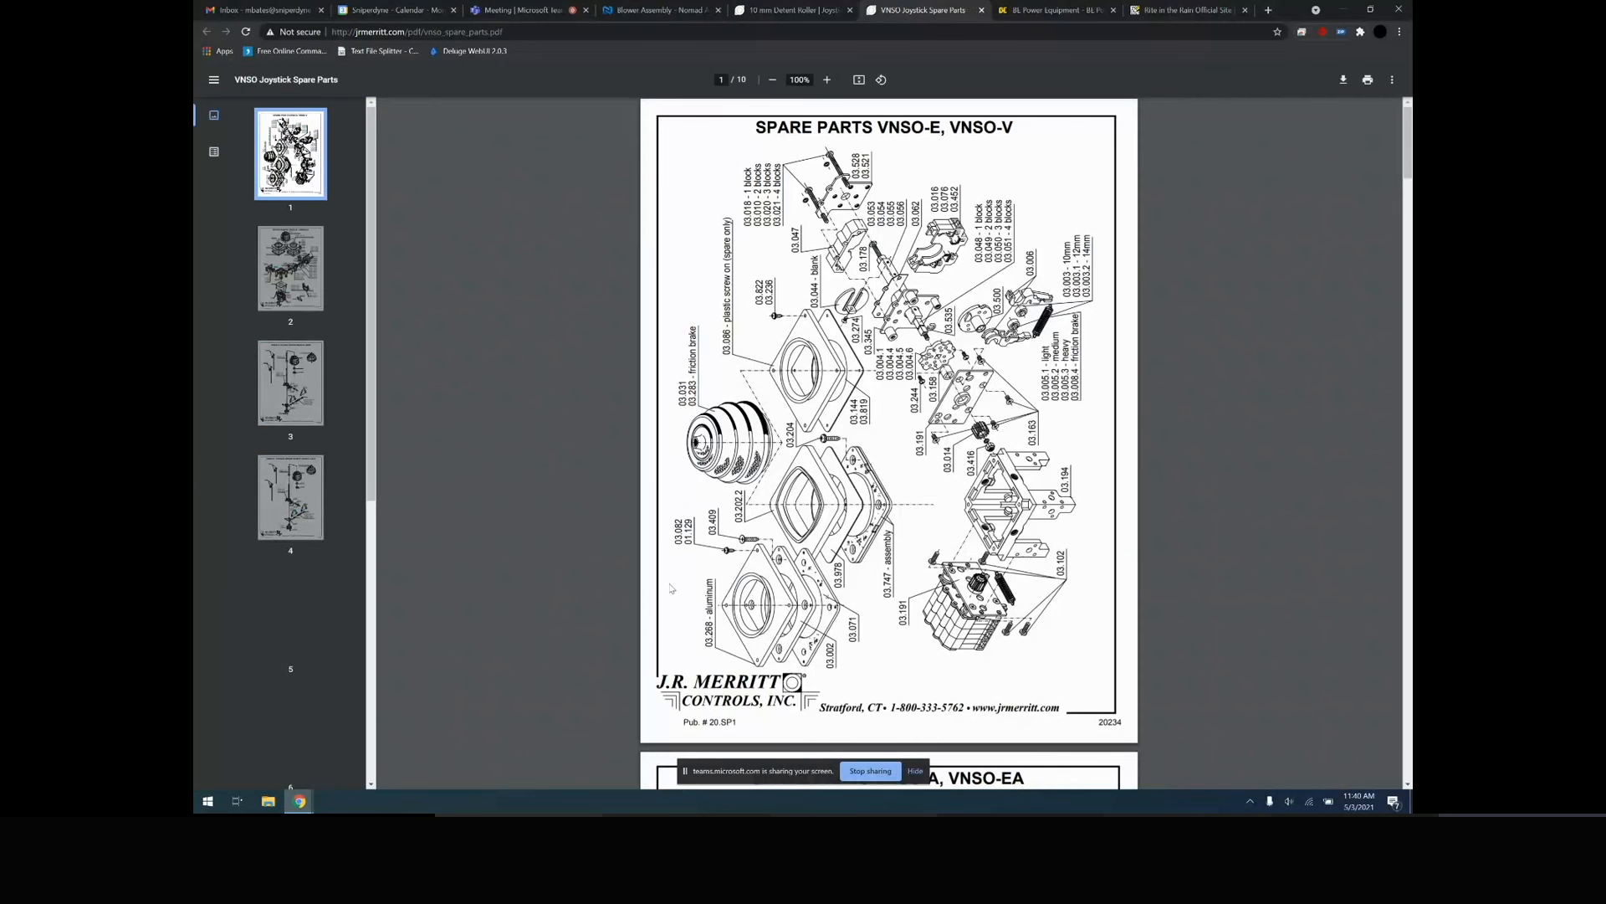
scroll(670, 588, down, 20)
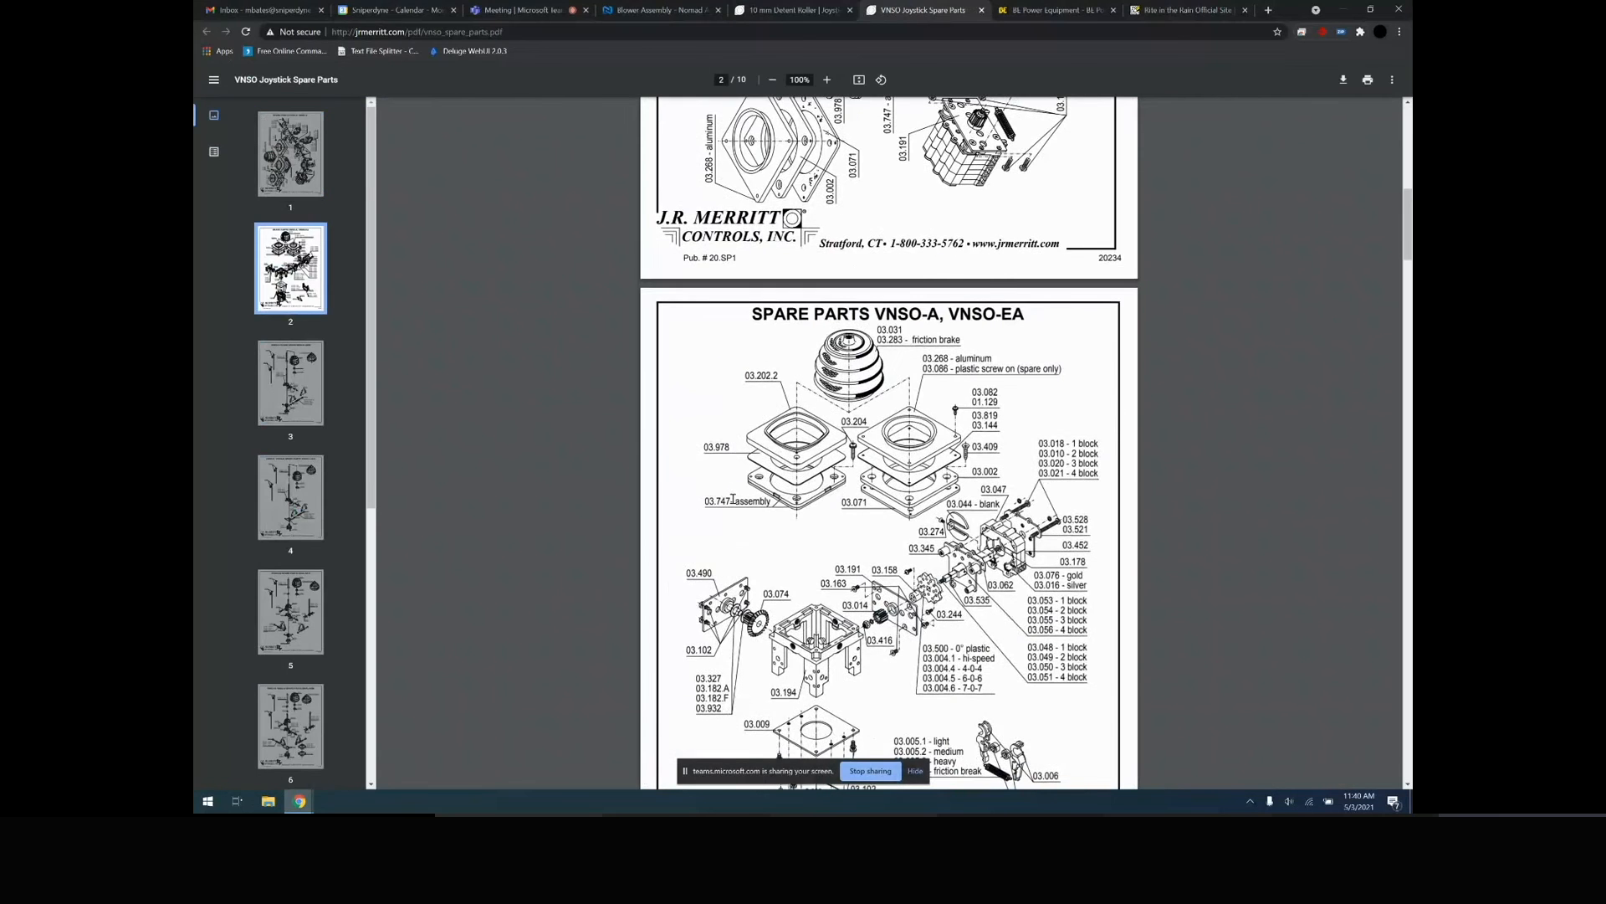
click(786, 11)
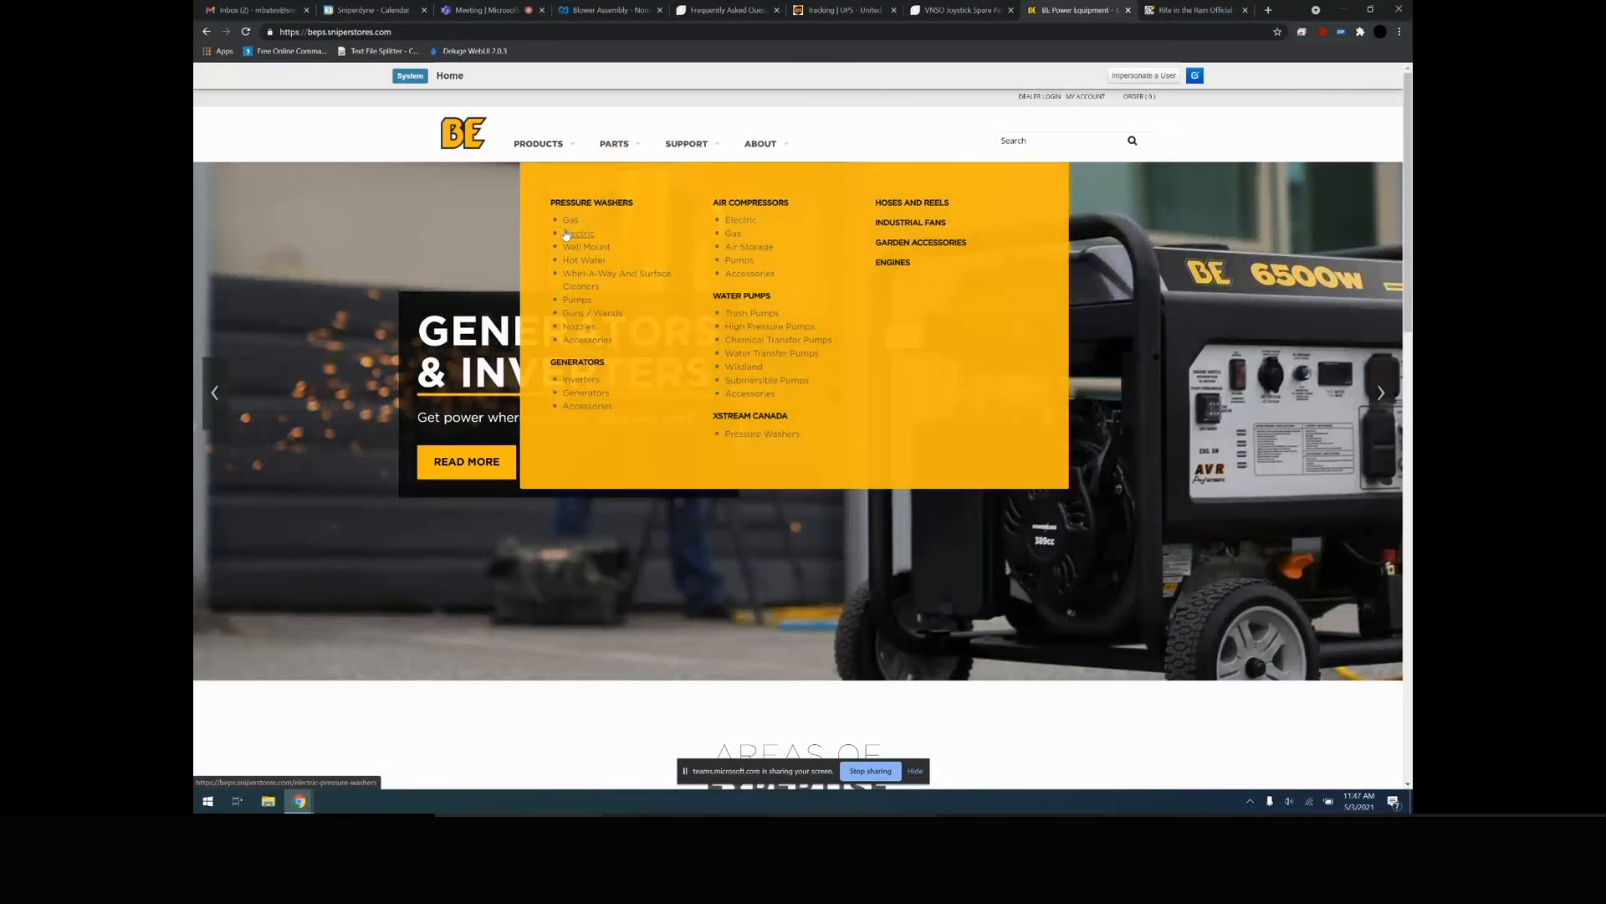
Browse the gas pressure washers in the BE store and open the 160CC 2700 PSI model BE275HA
click(568, 220)
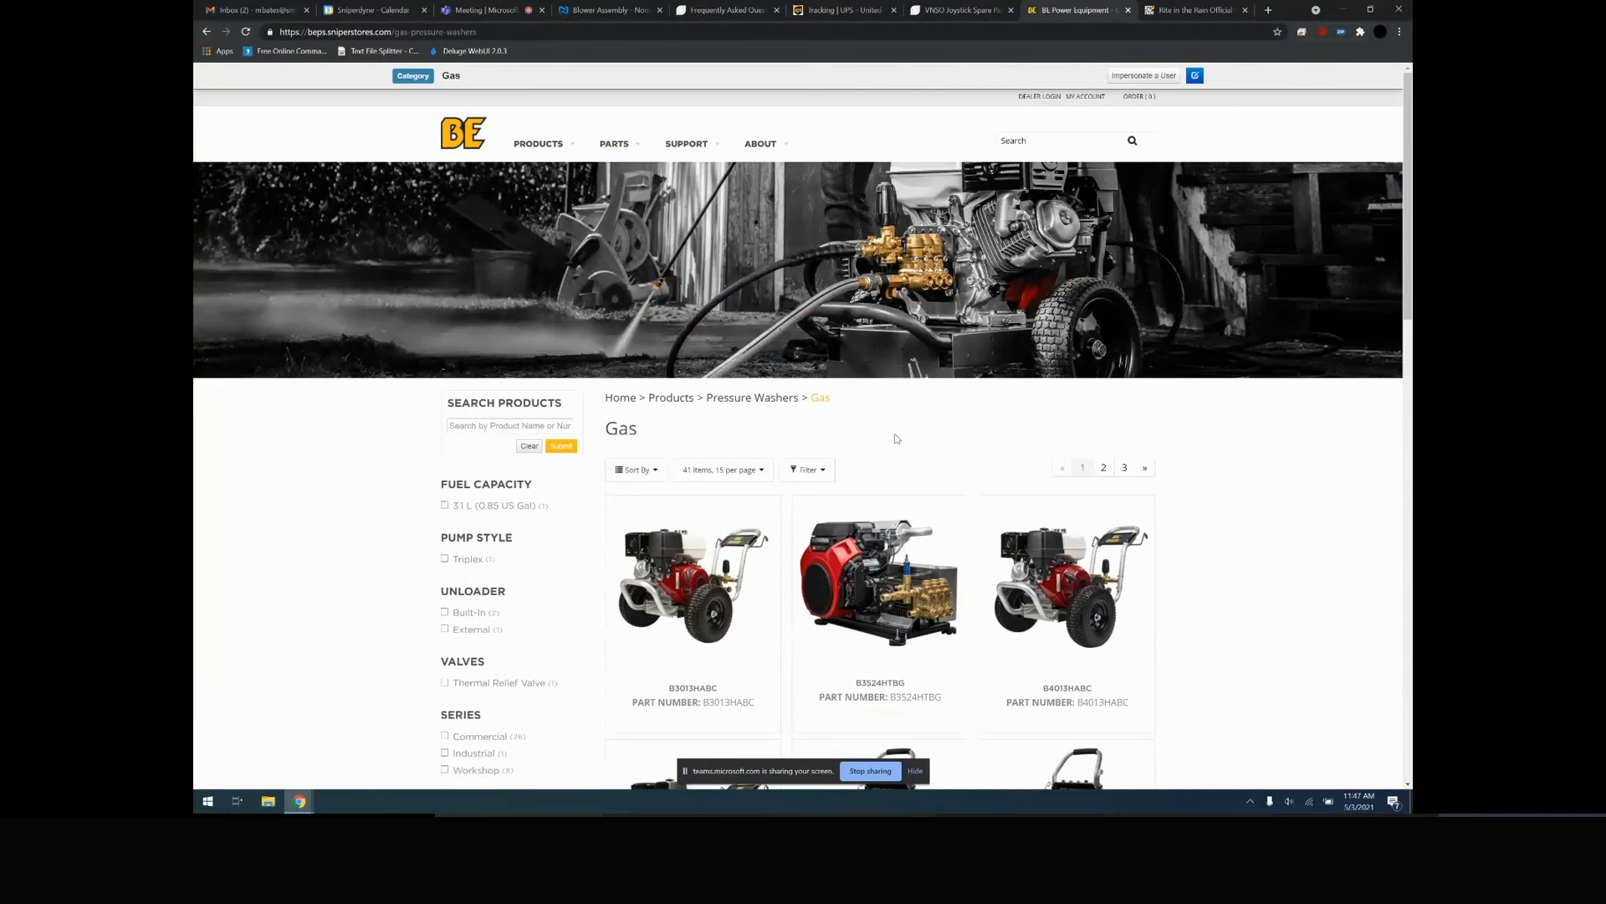
scroll(895, 434, down, 2)
scroll(895, 438, down, 3)
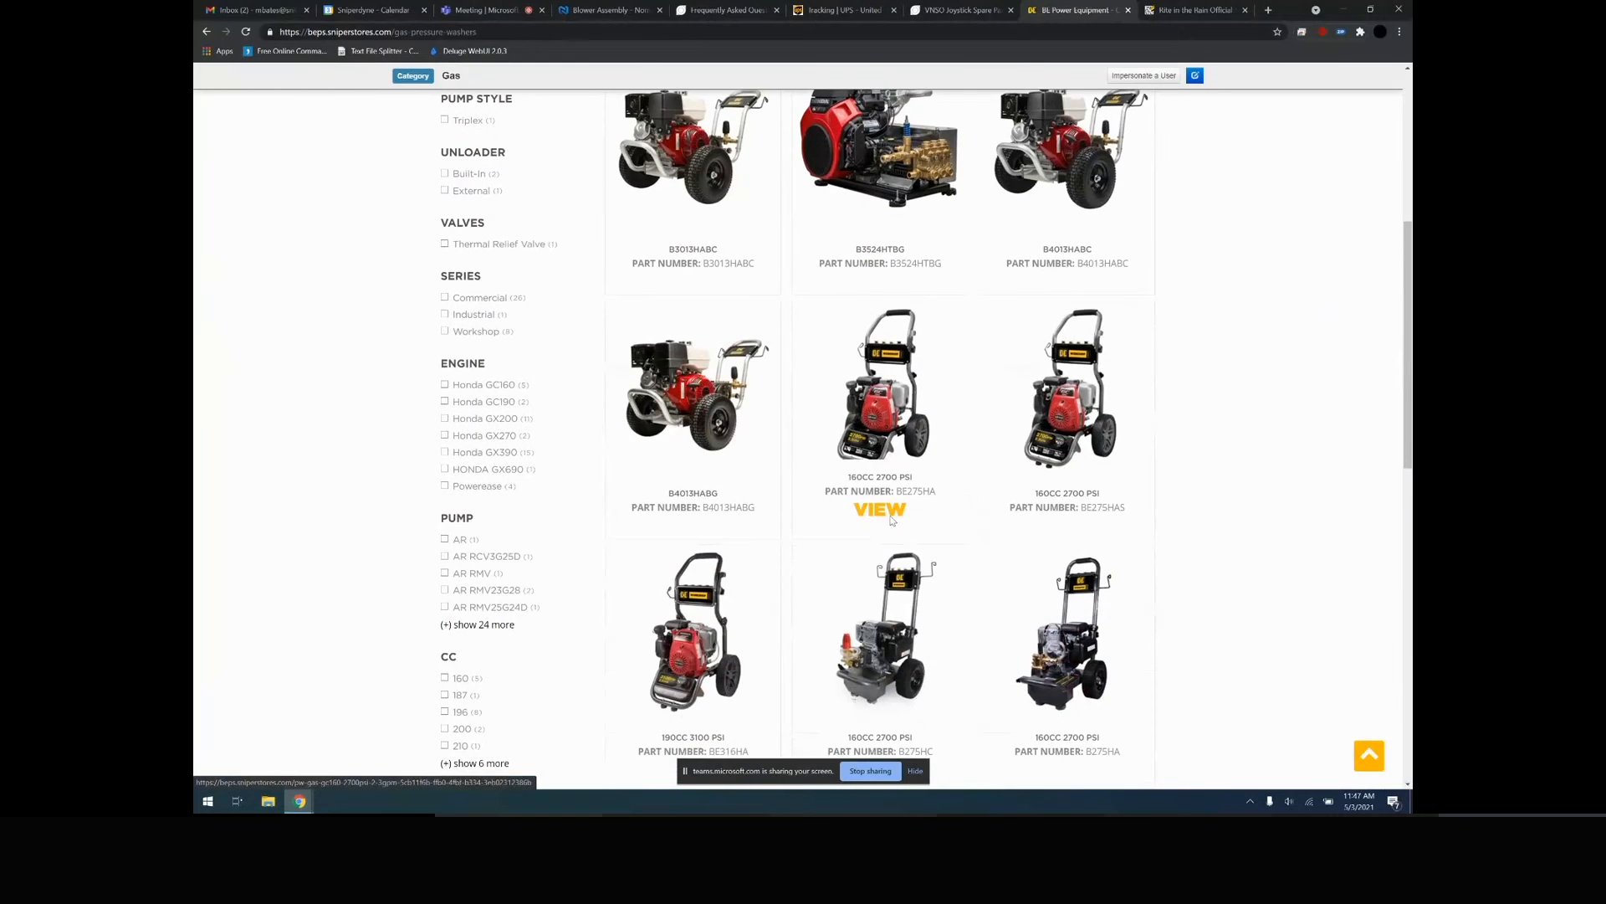
click(890, 438)
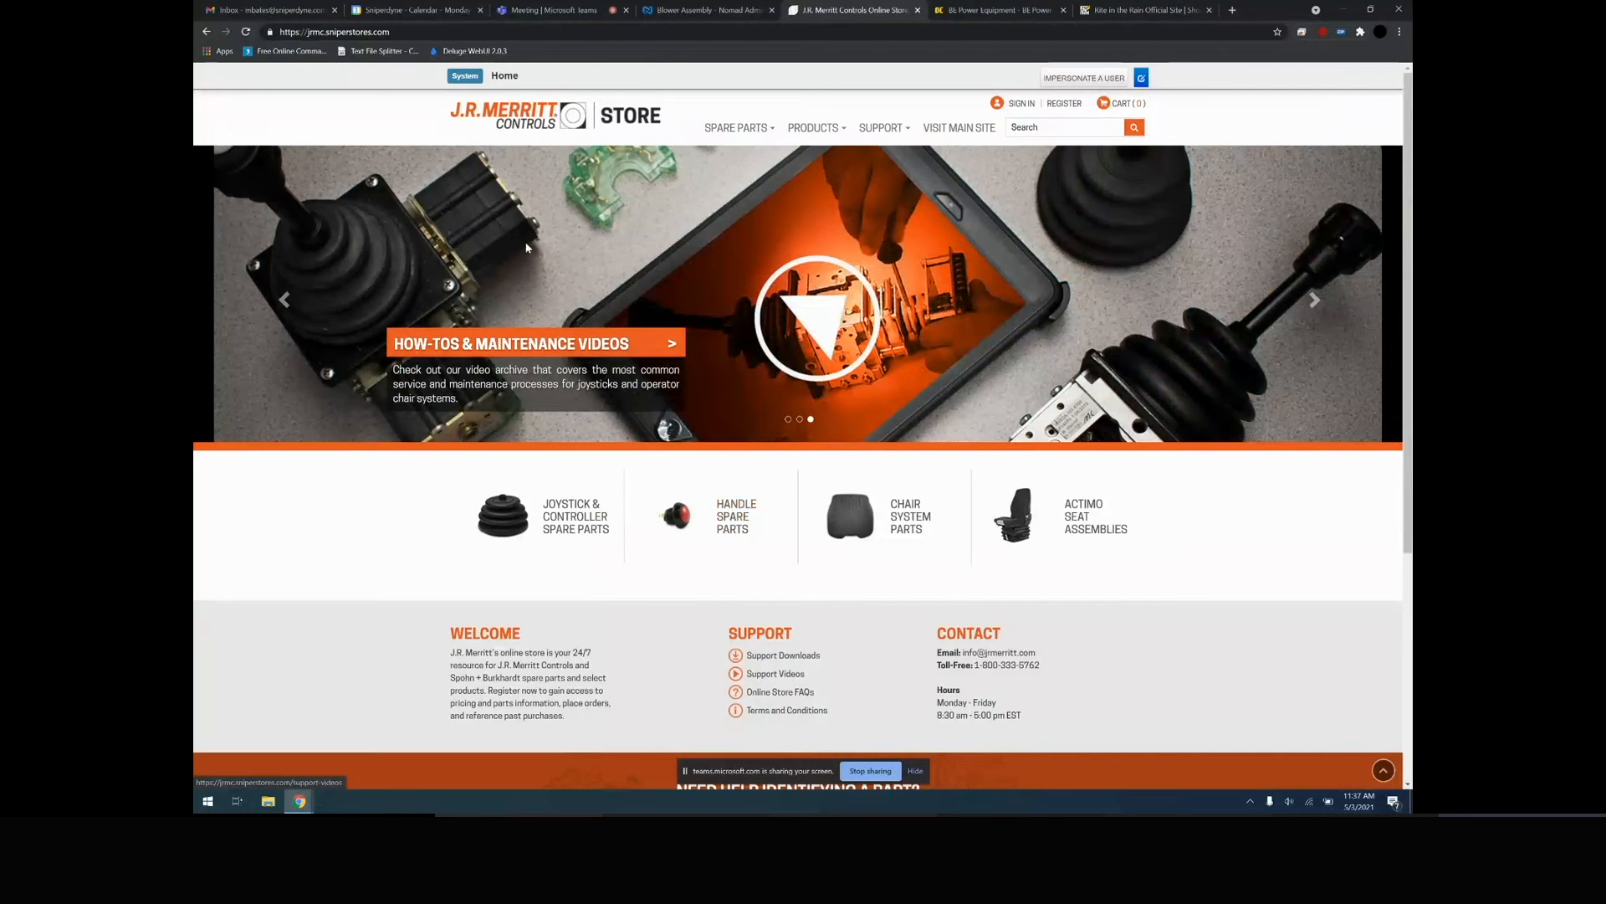
Open the 10 mm Detent Roller product from the Joystick & Controller Spare Parts category
click(738, 161)
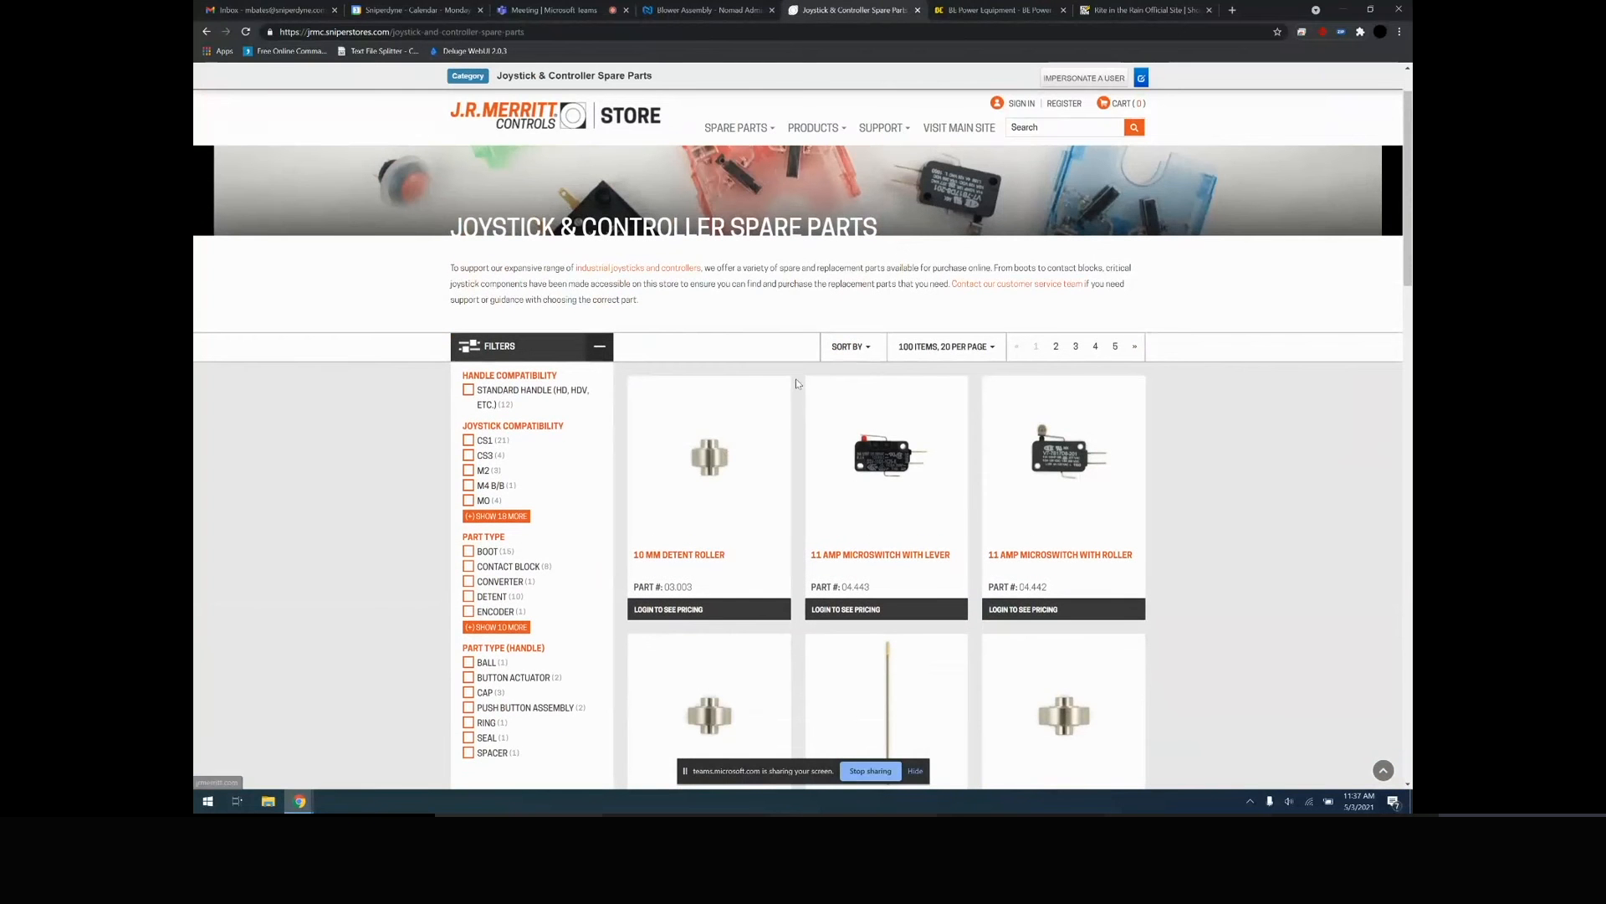
click(742, 456)
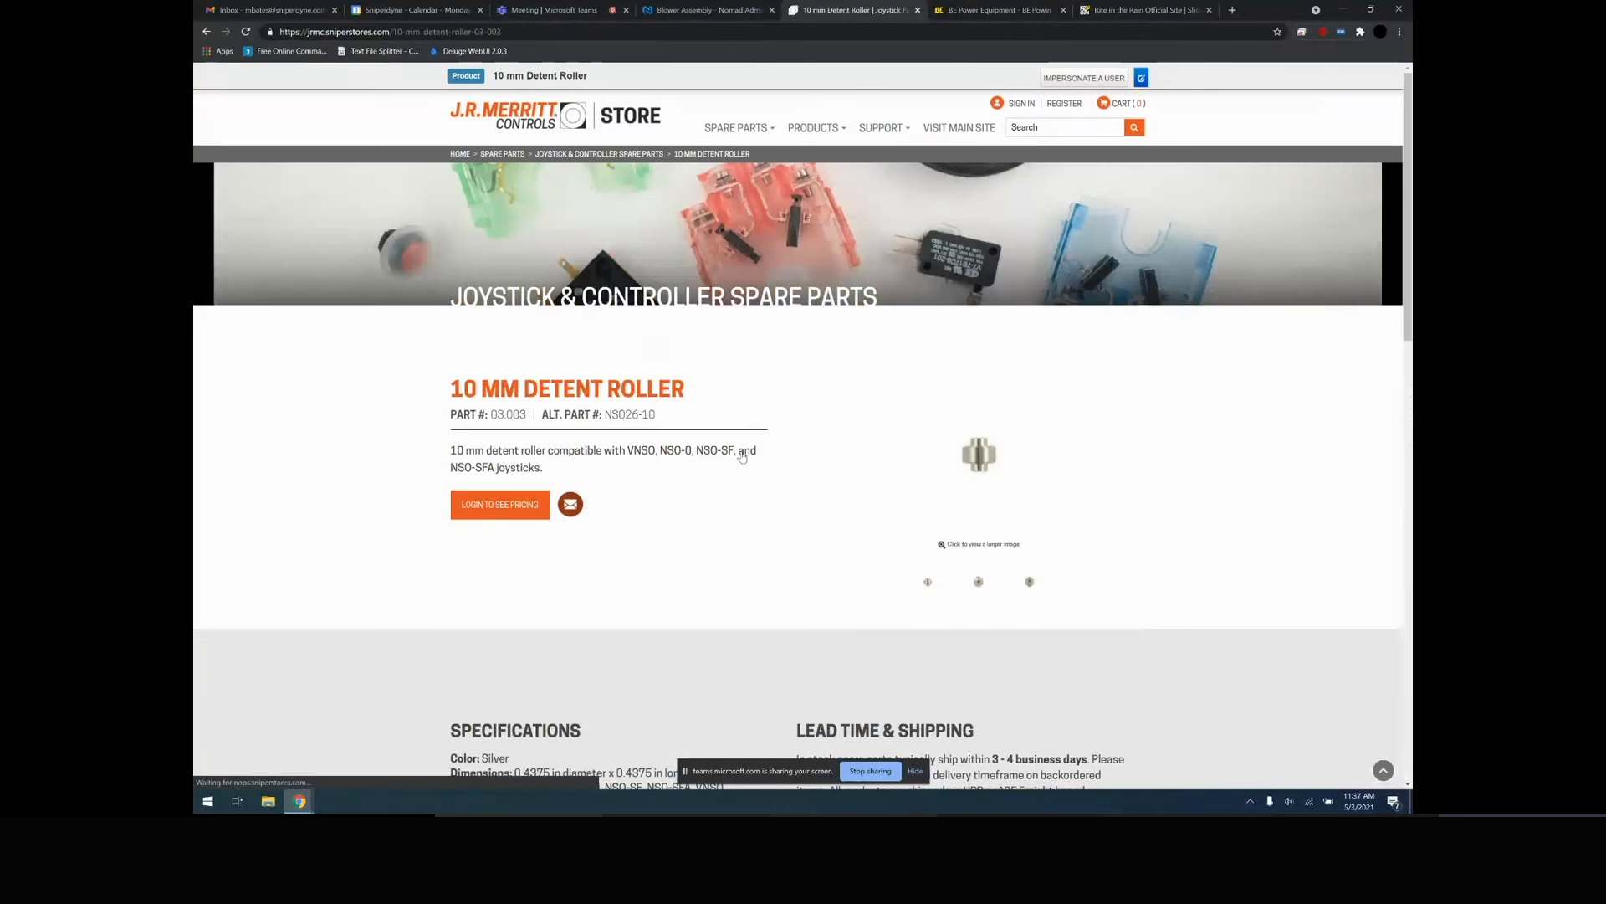
Open the Actimo Seat from the Grammer Actimo Seat Assemblies category and examine its available model options
mouse_move(743, 132)
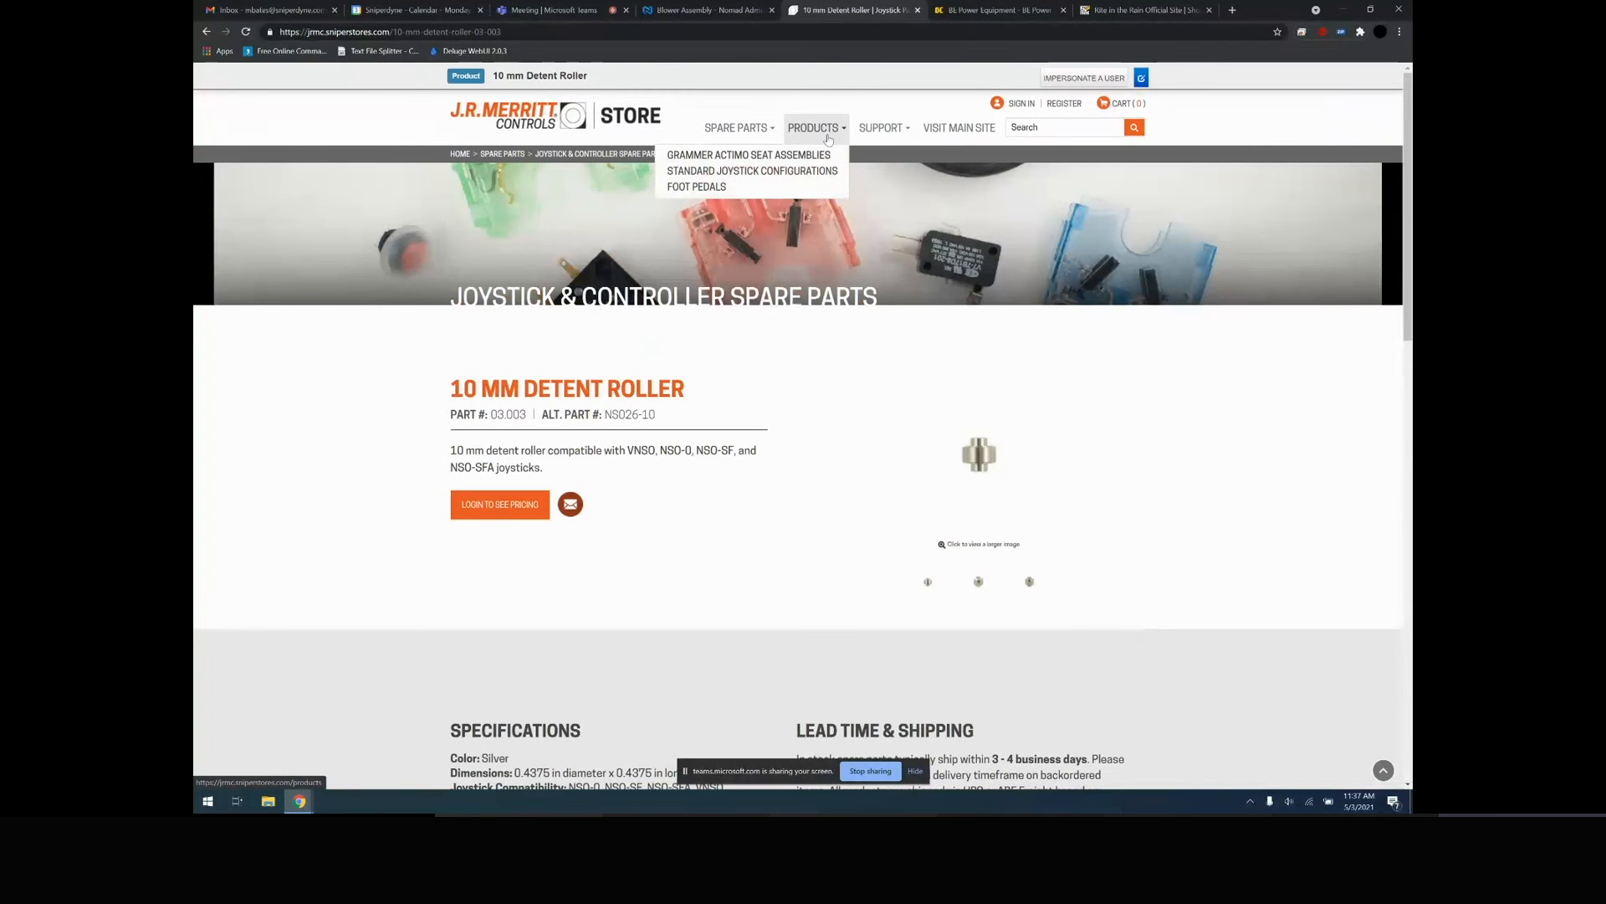
click(829, 154)
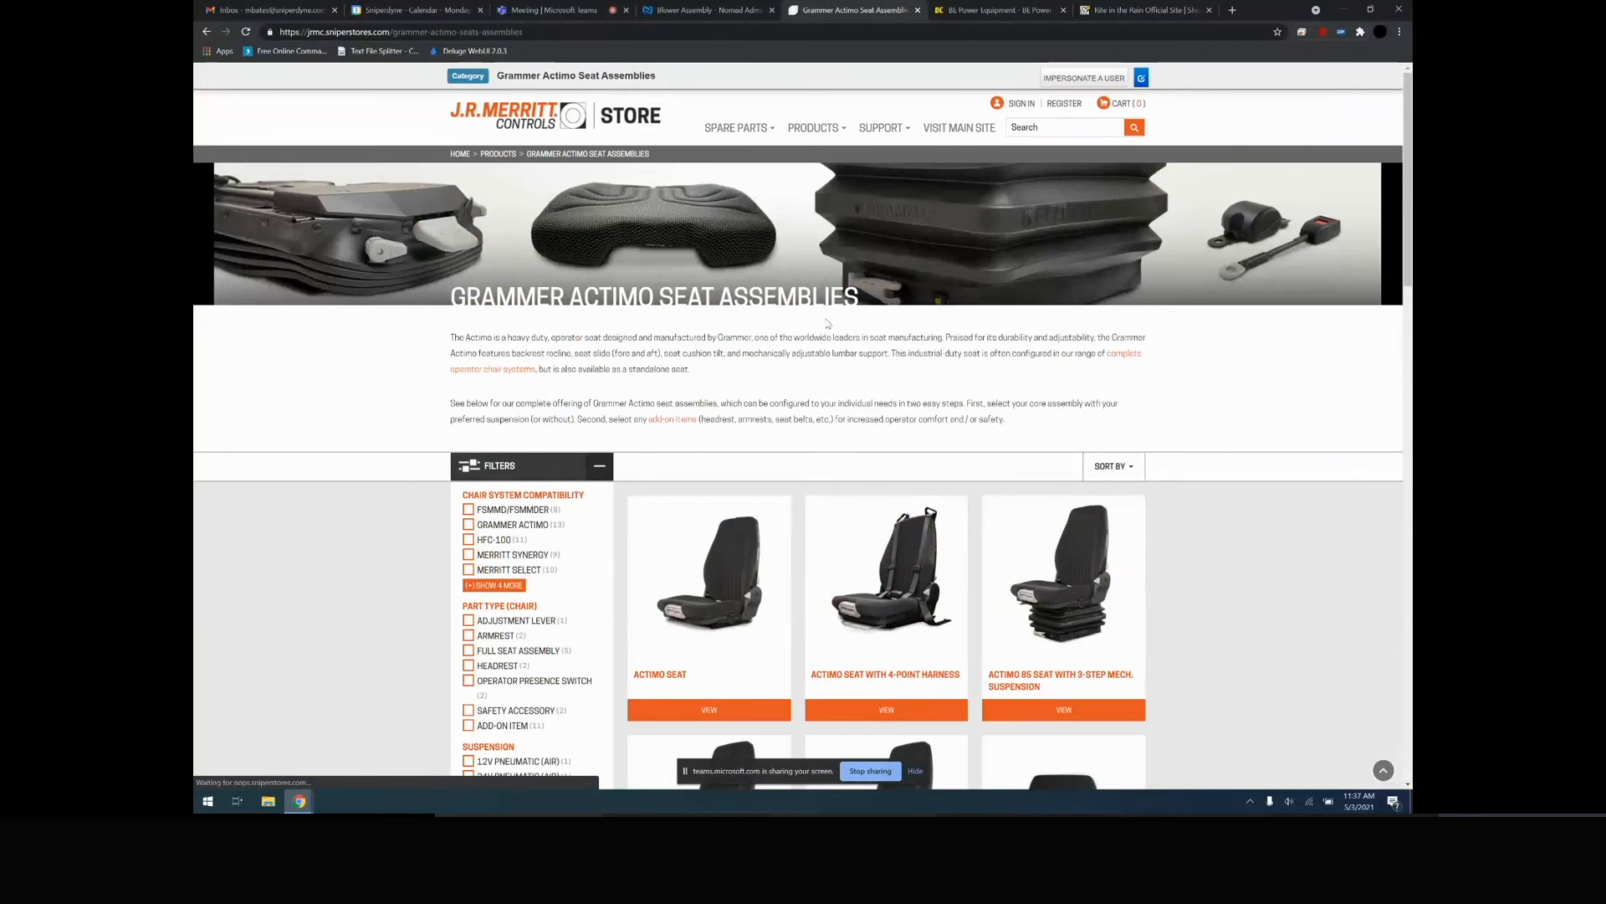
click(744, 545)
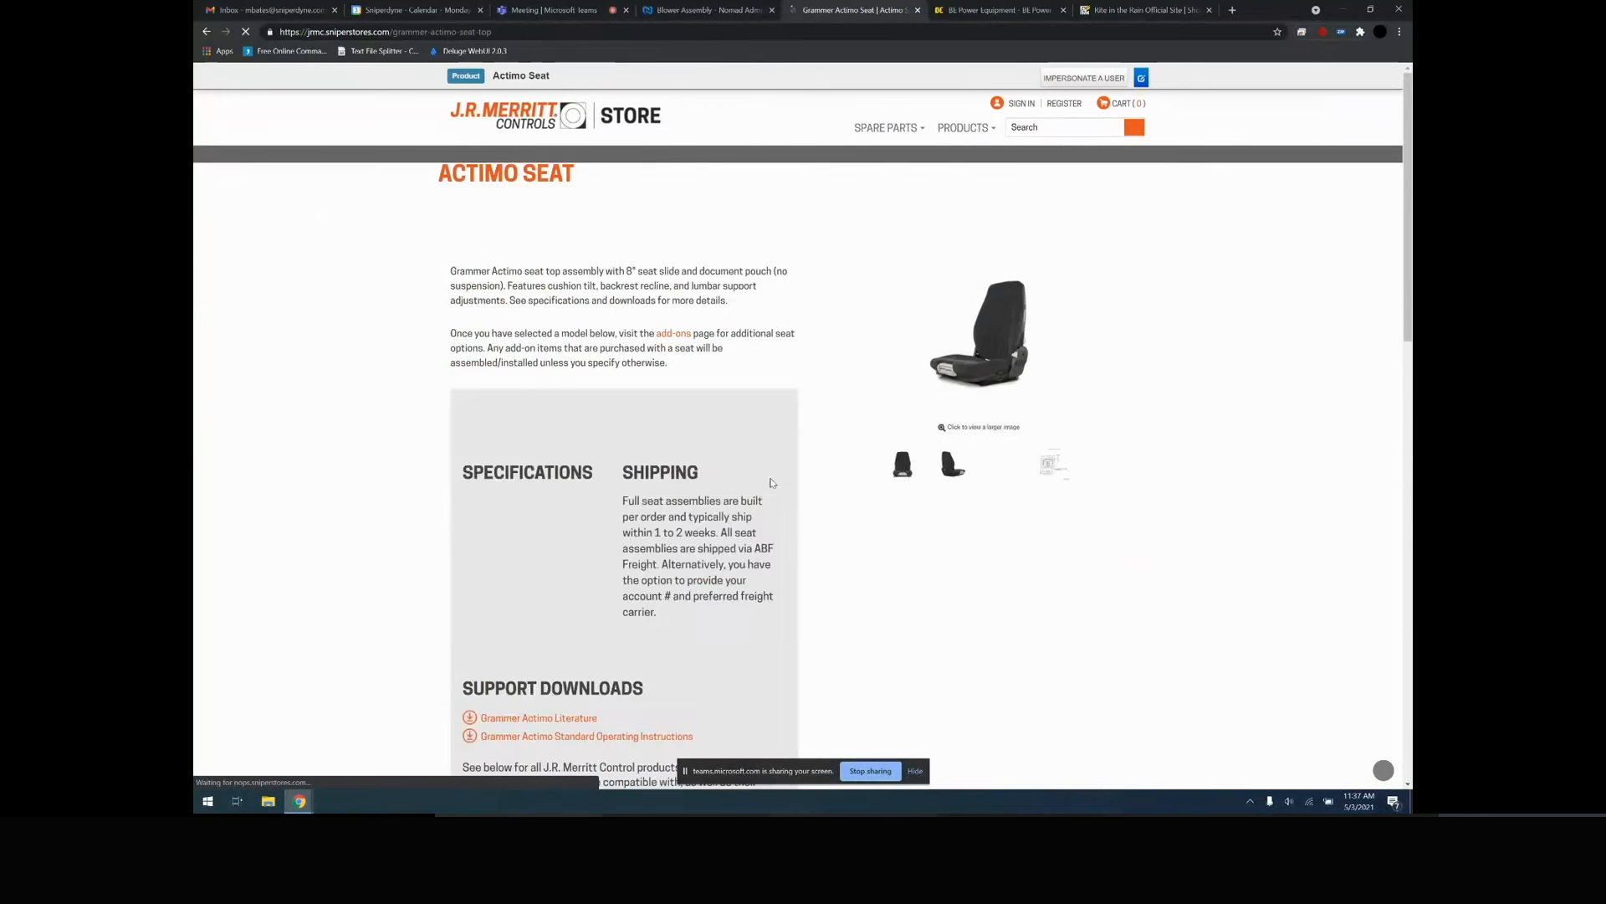
scroll(772, 482, down, 1)
scroll(771, 483, down, 2)
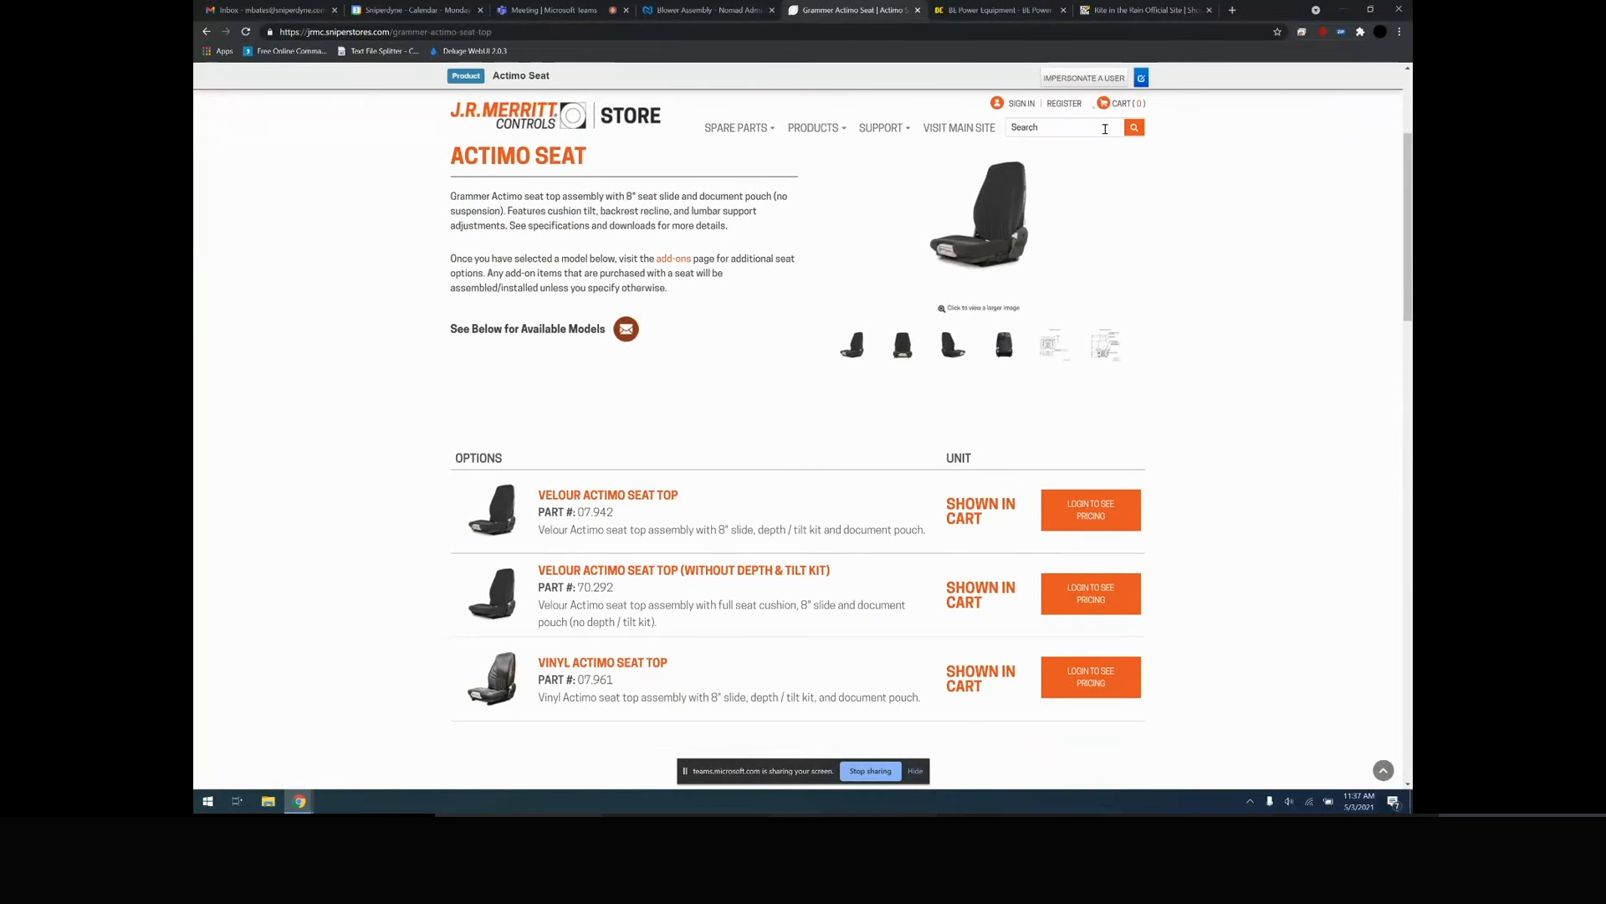
Search the J.R. Merritt store for "button"
click(1105, 129)
text(button)
key(Return)
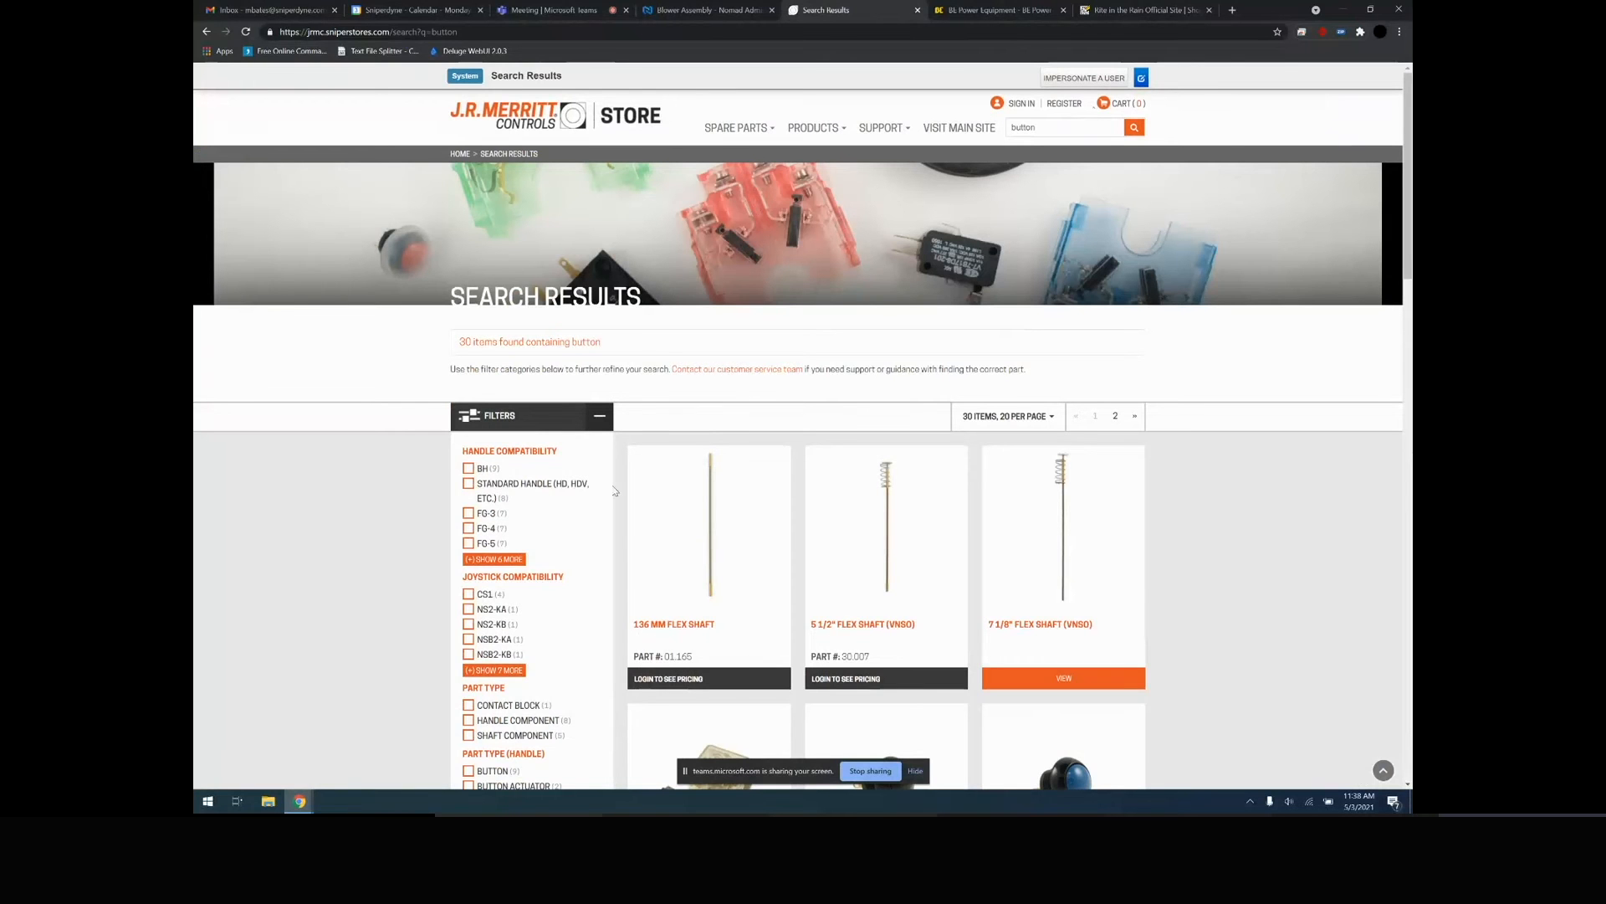
Filter the button results by FG-3 handle compatibility, try the Seal part type and remove it, and add MG2 handle compatibility
click(507, 561)
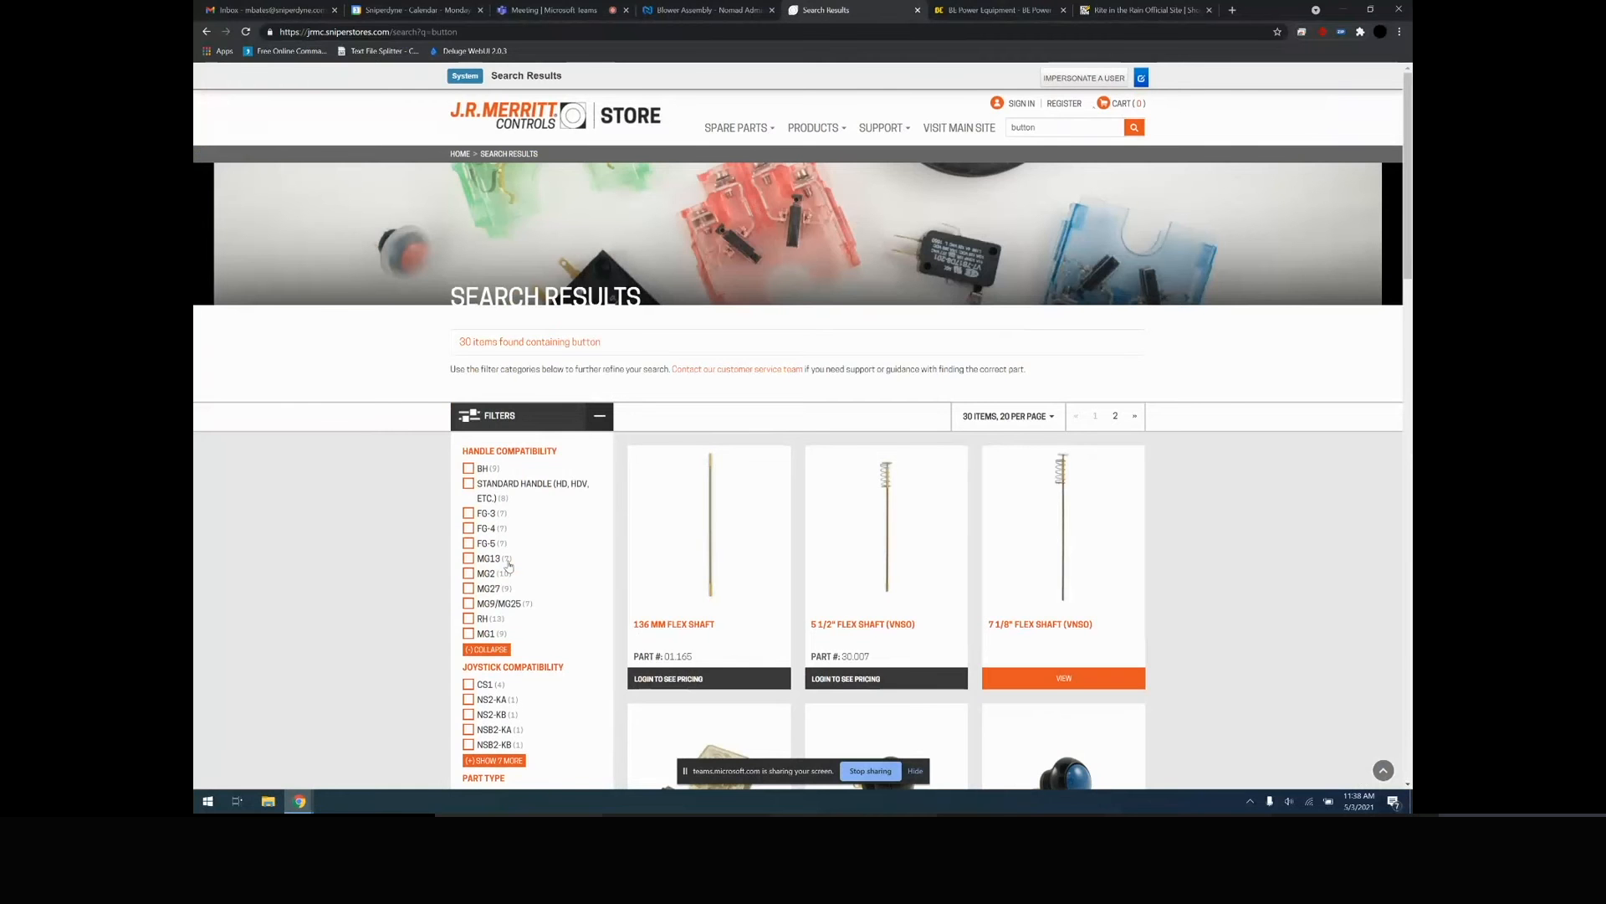
scroll(508, 565, down, 1)
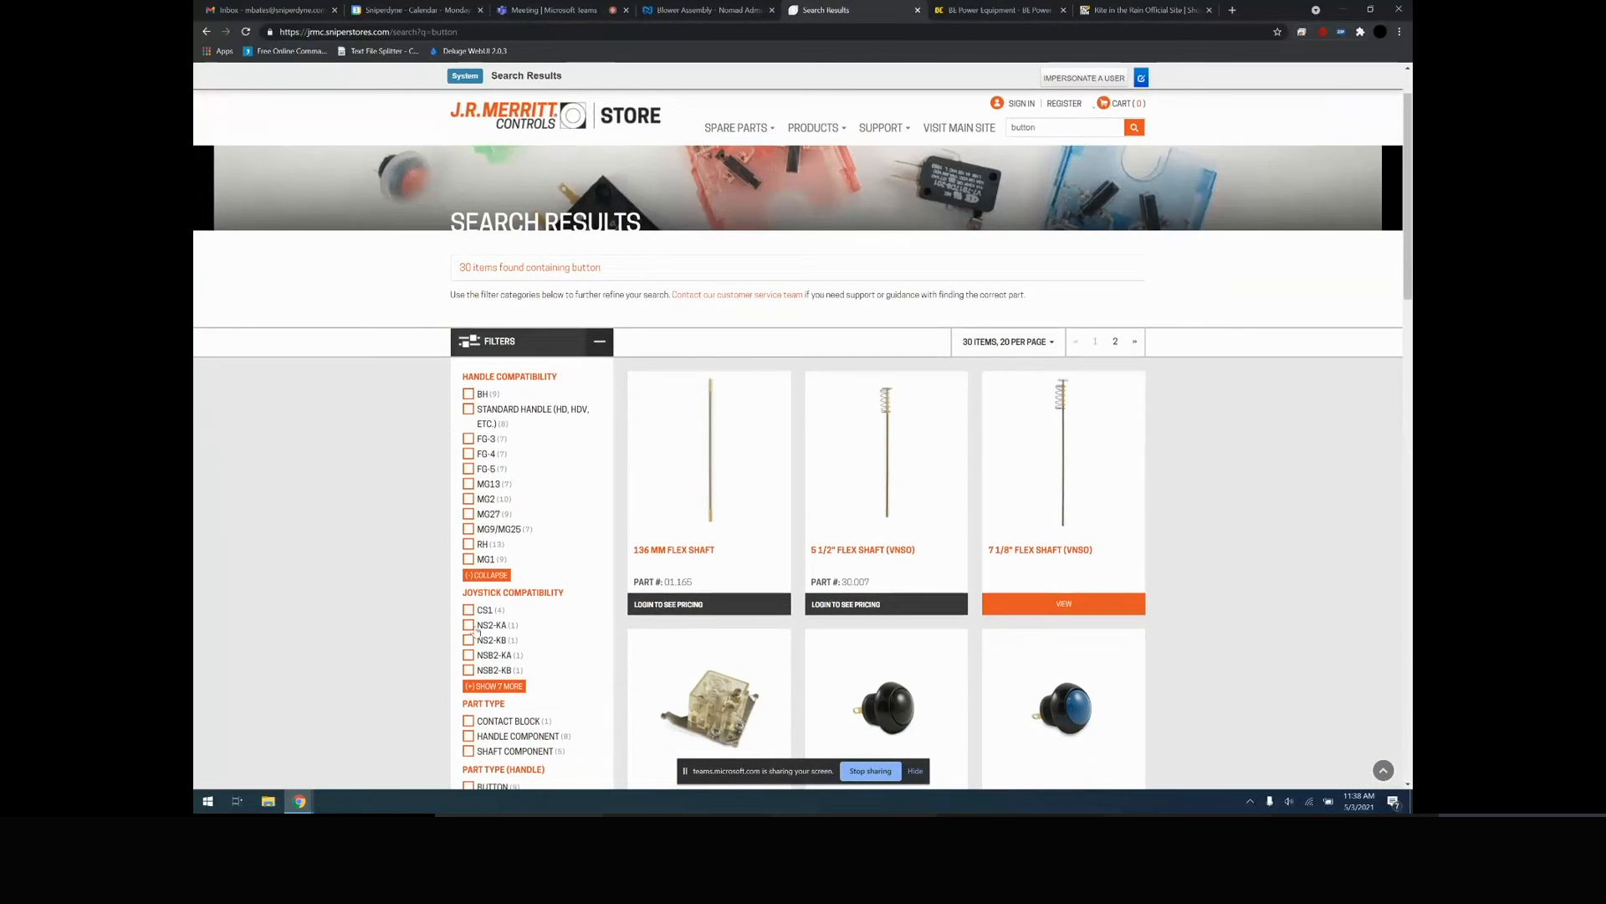
click(468, 440)
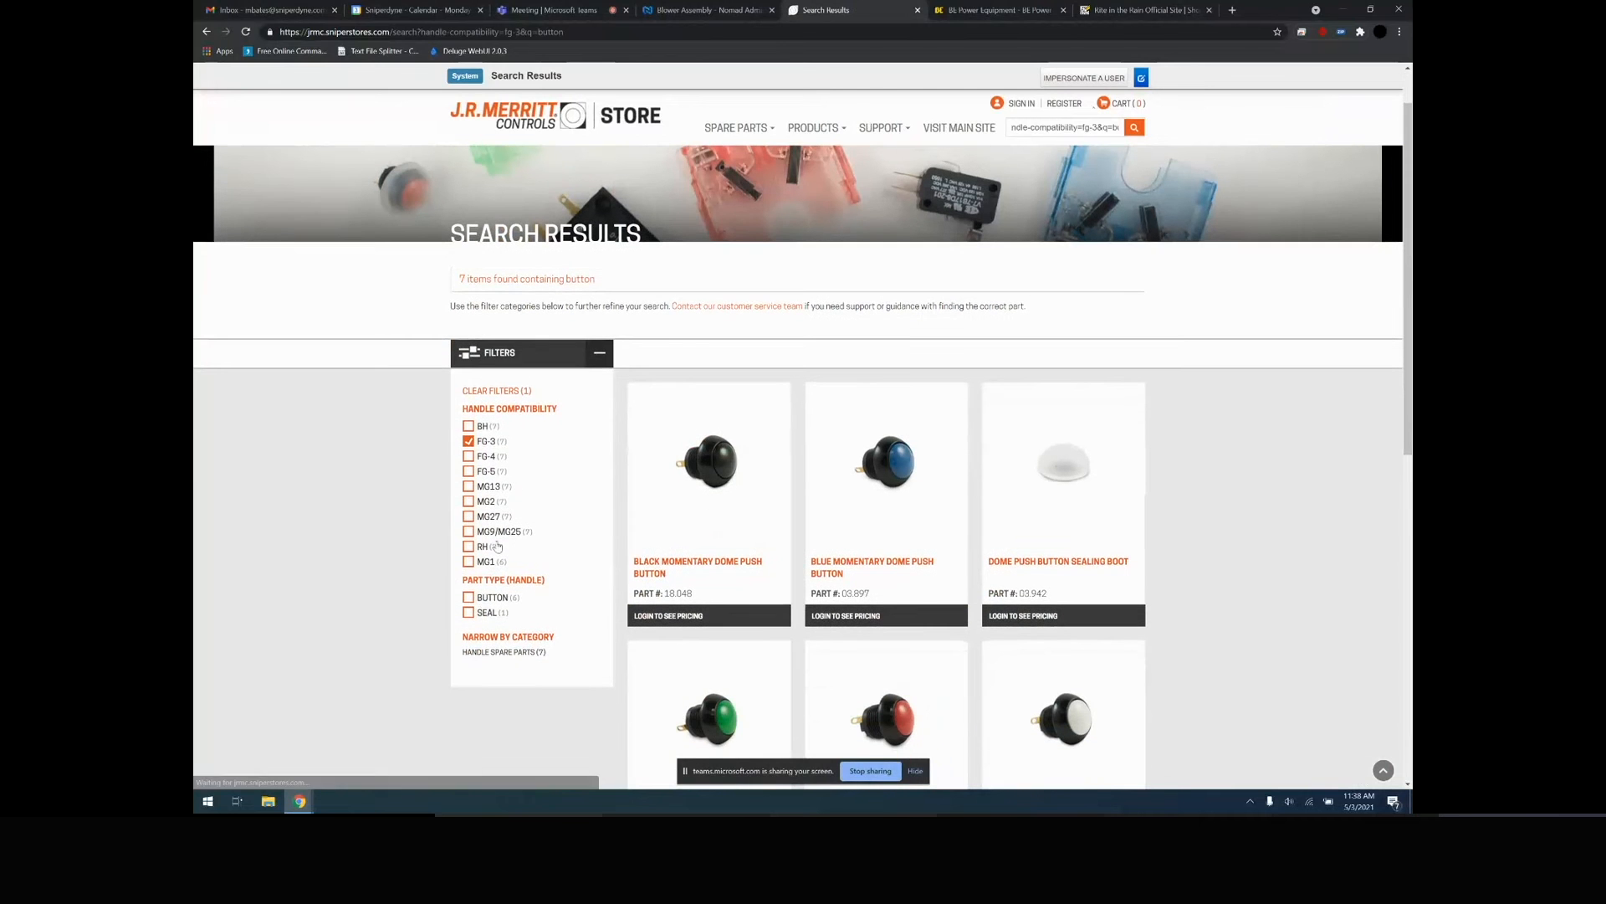
click(482, 615)
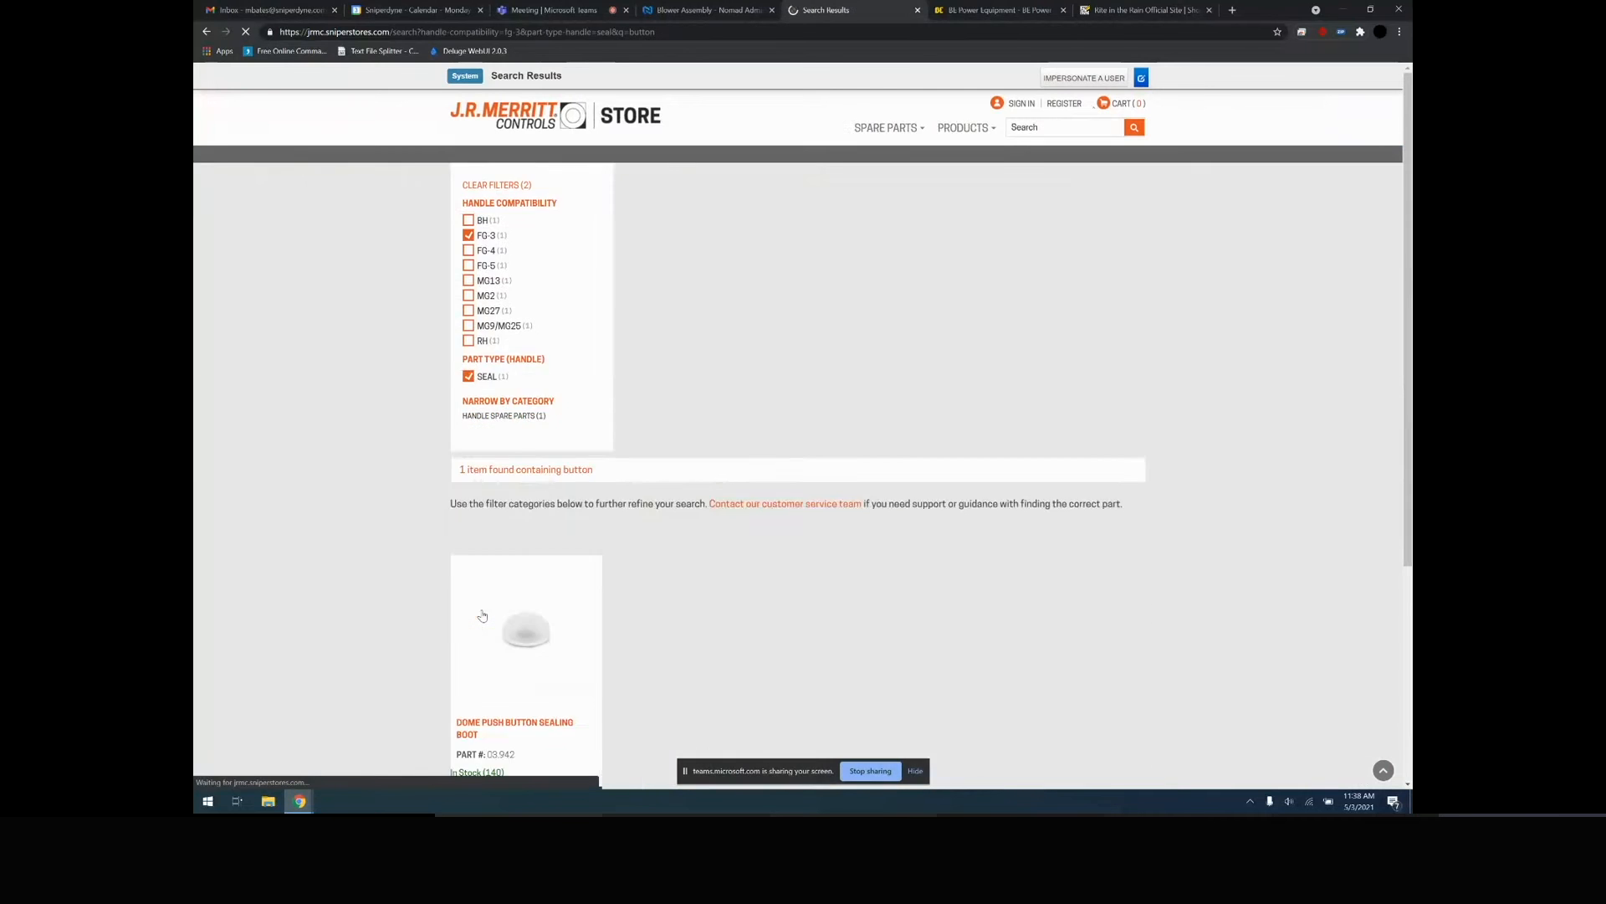
click(474, 648)
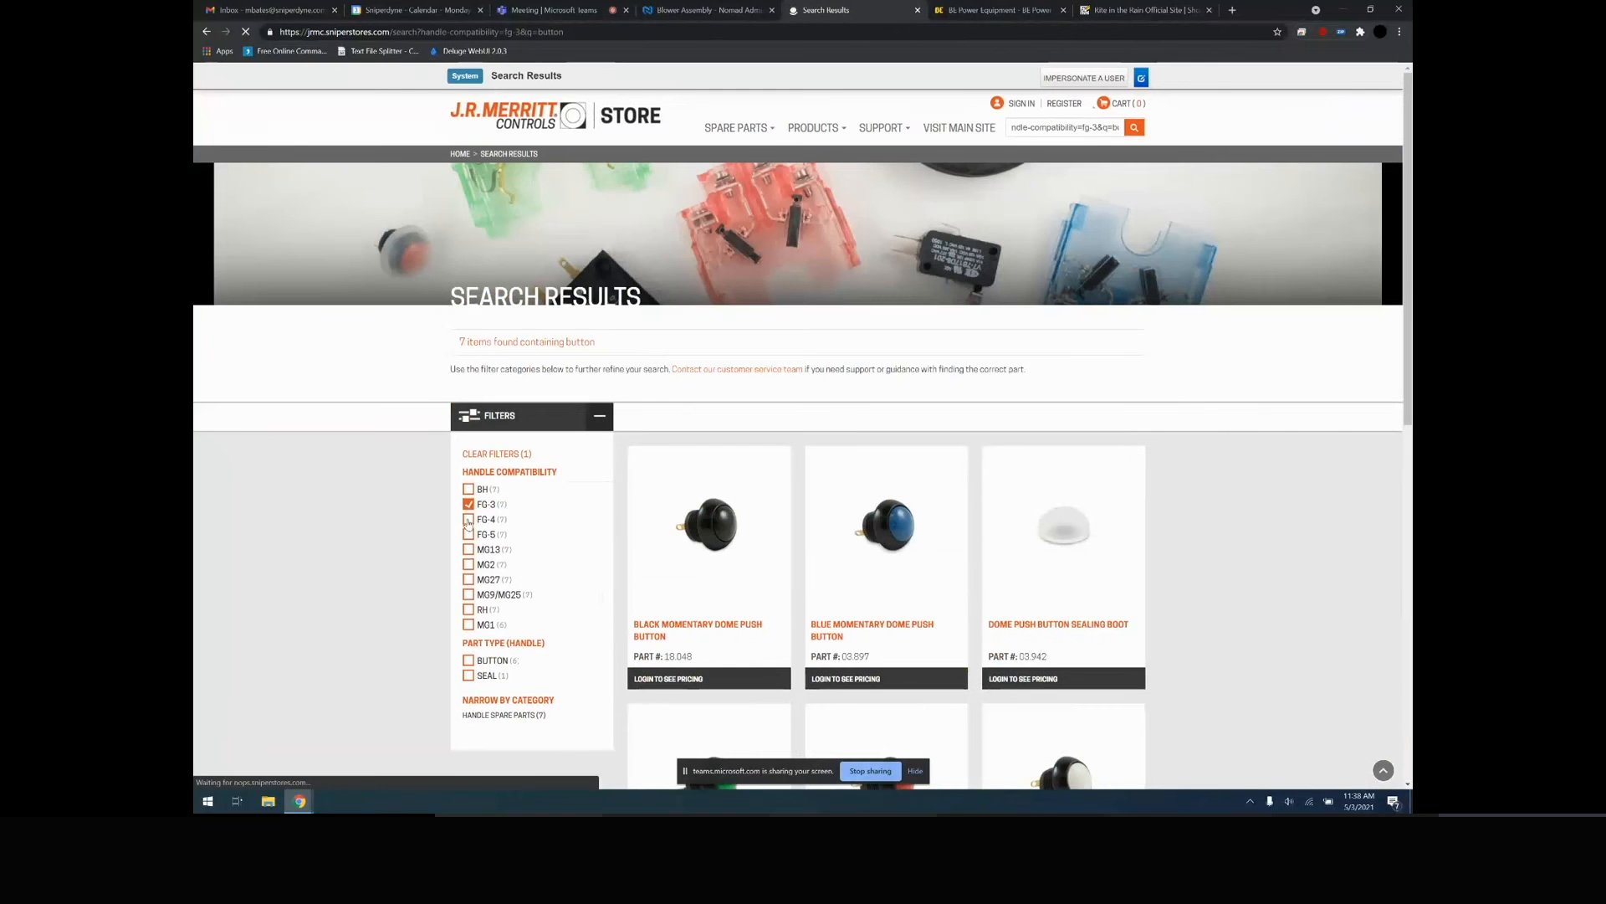
click(469, 565)
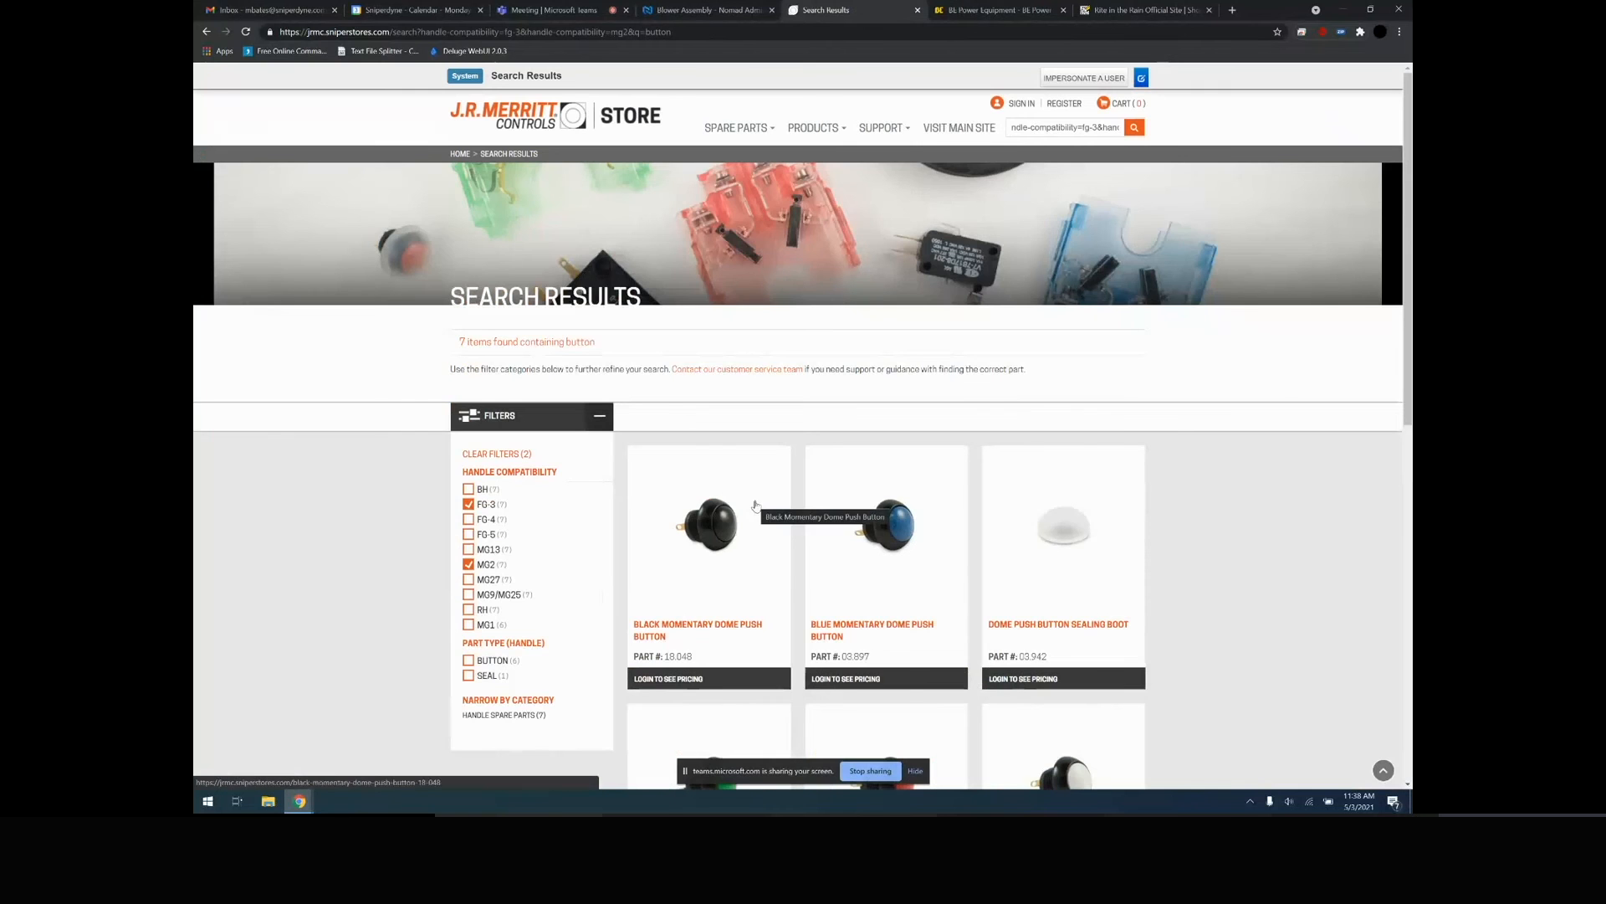
Find the customer user at Engineered Lifting Systems LLC and impersonate that account
click(1079, 75)
text(d)
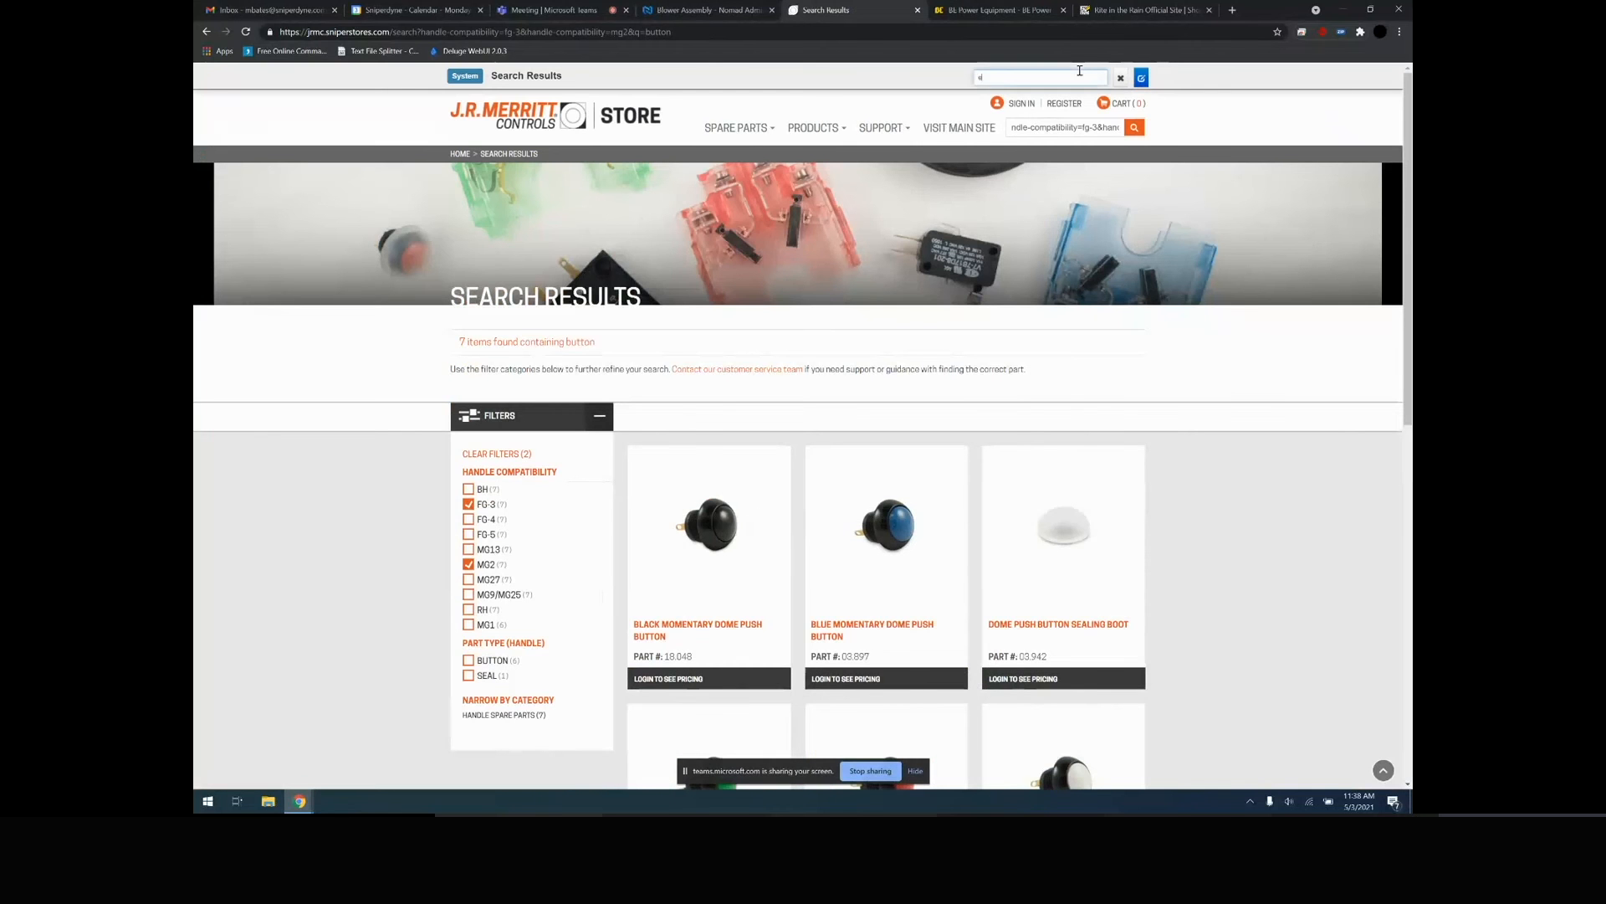
text(ngin)
text(e)
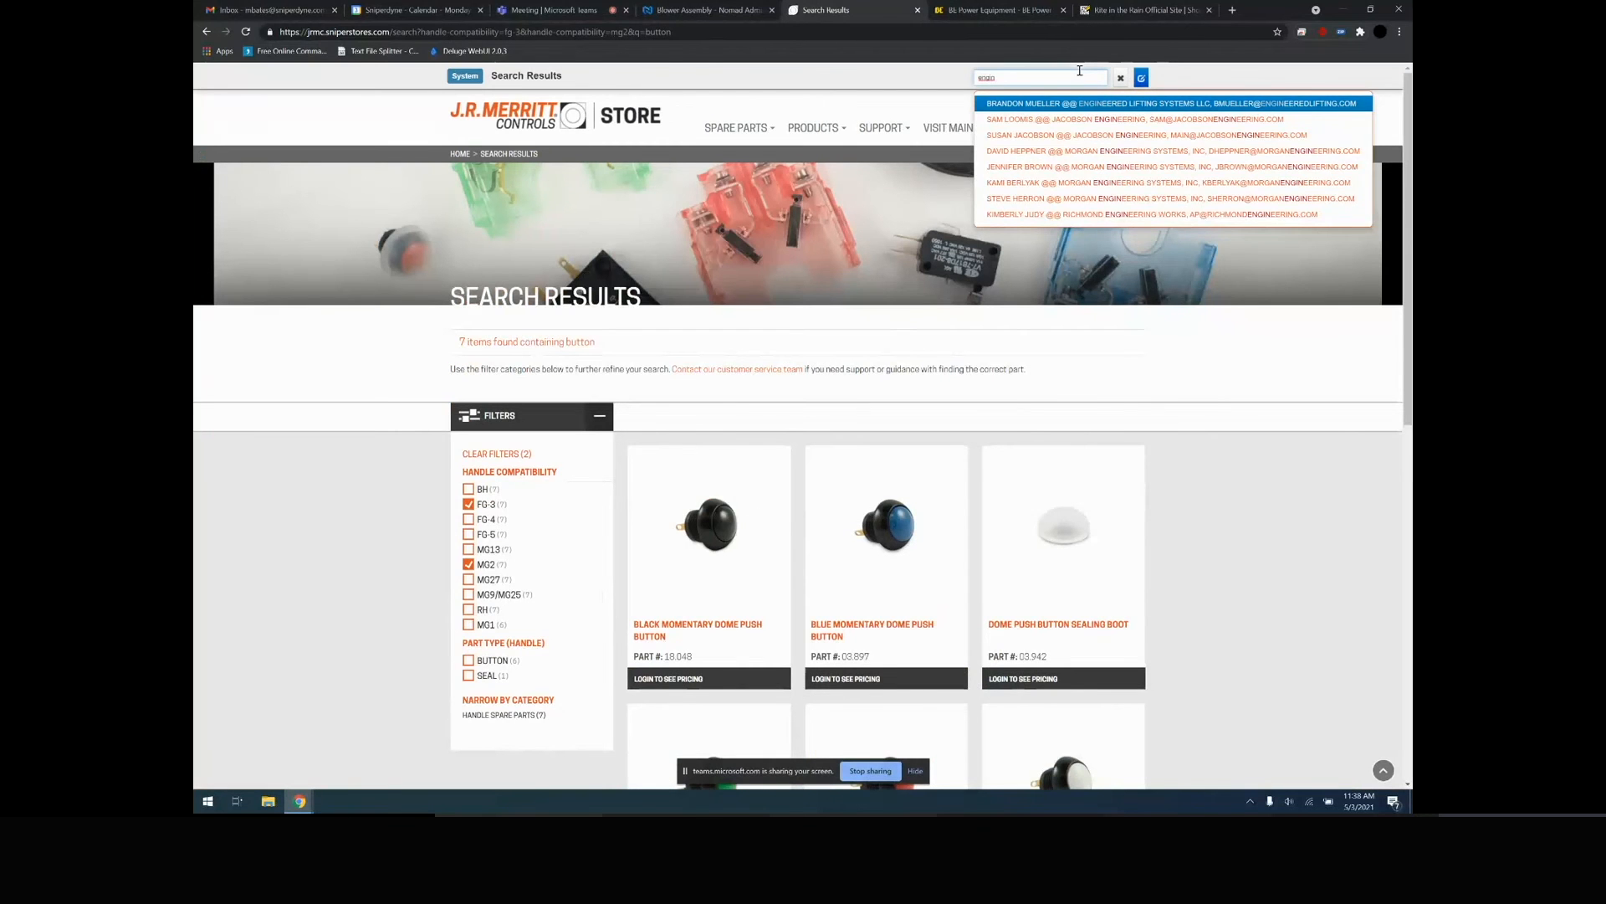
key(Return)
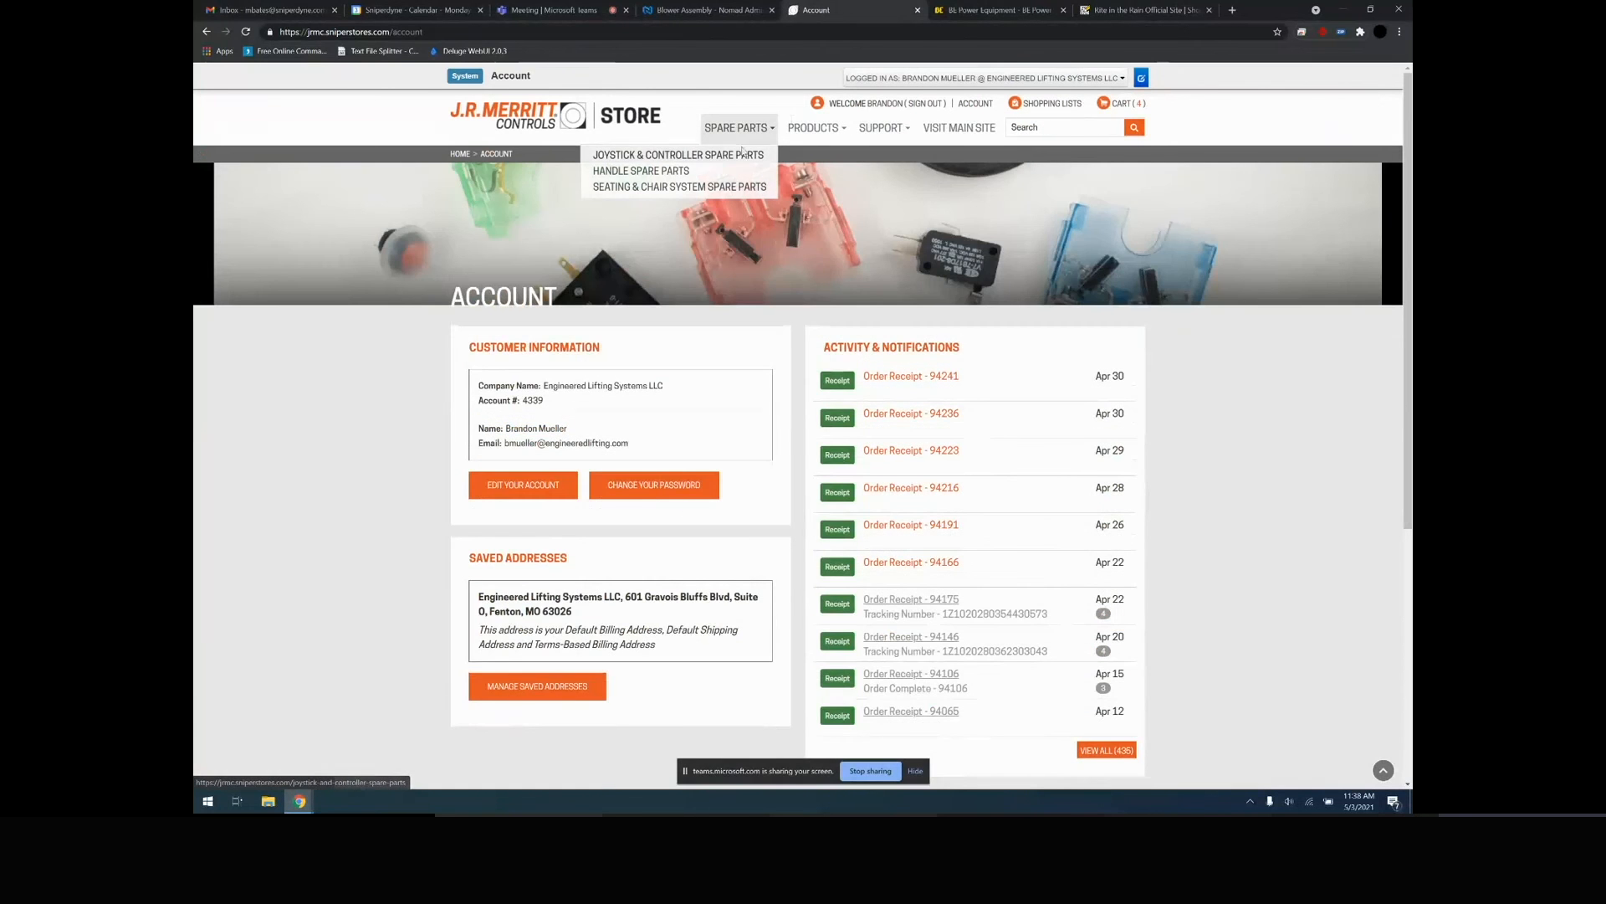
Add one 10 mm Detent Roller from the Joystick & Controller Spare Parts category to the cart
click(741, 153)
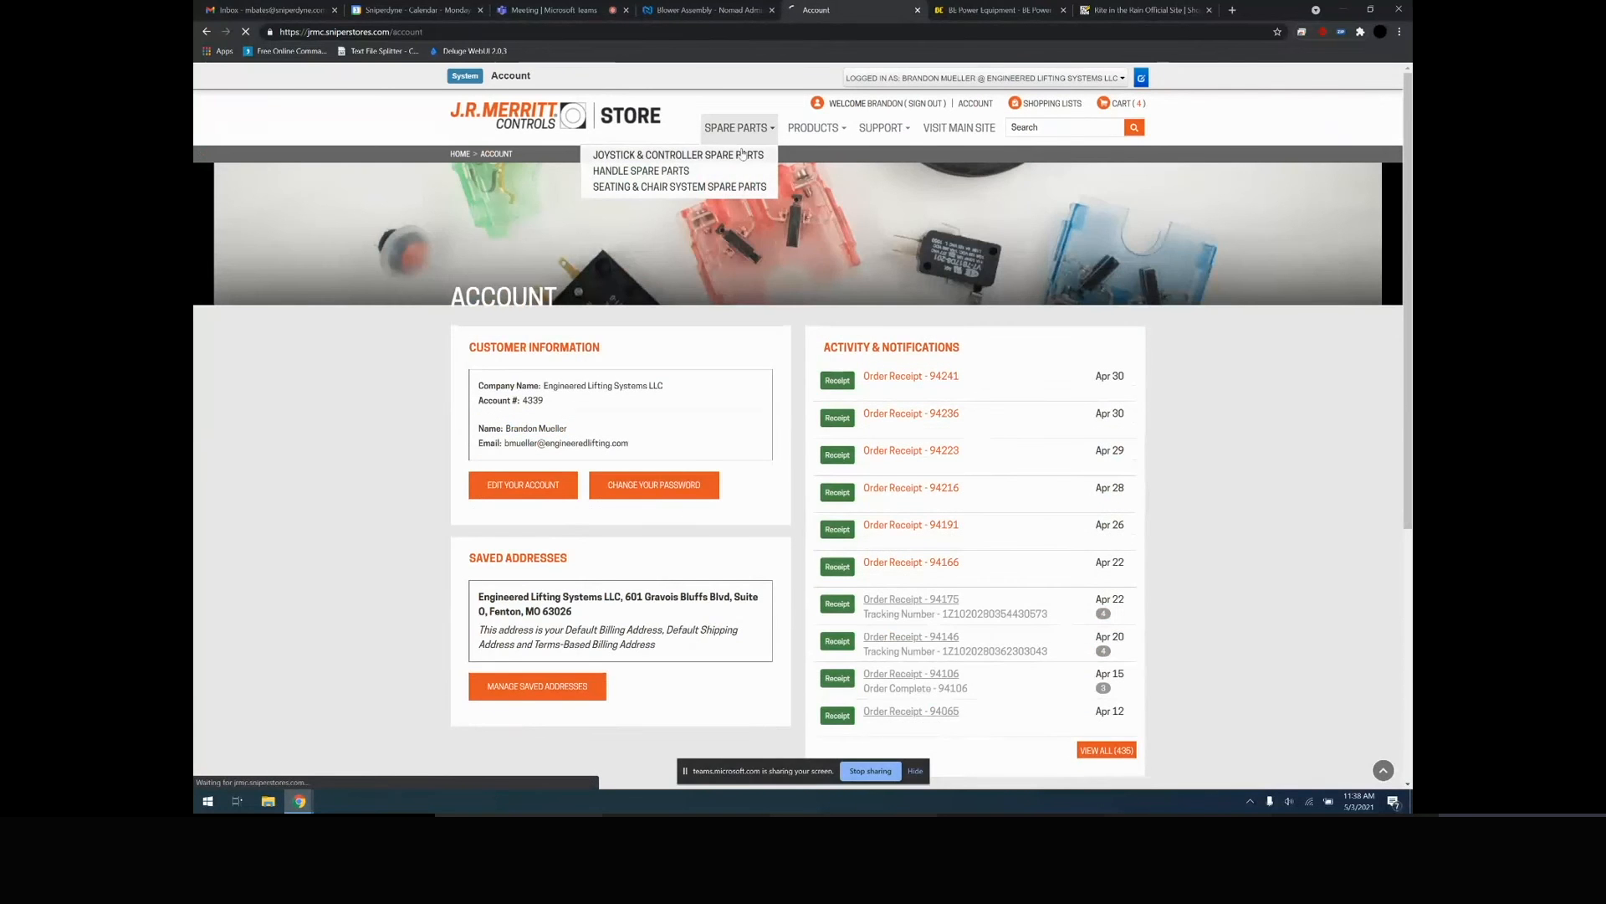
scroll(771, 514, down, 1)
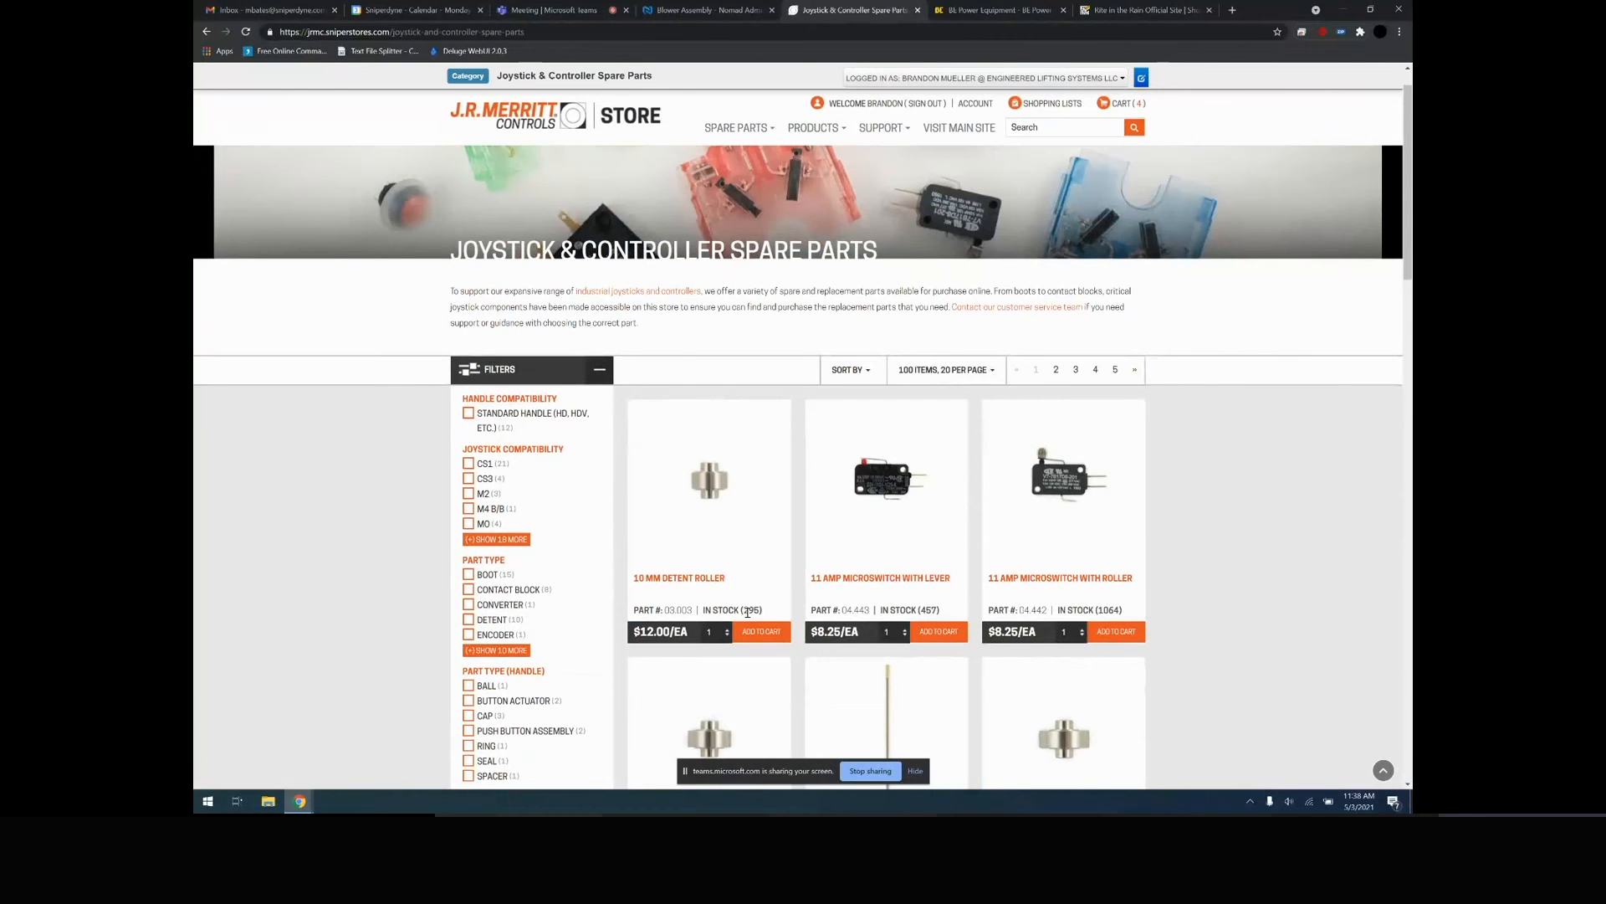
scroll(939, 577, down, 1)
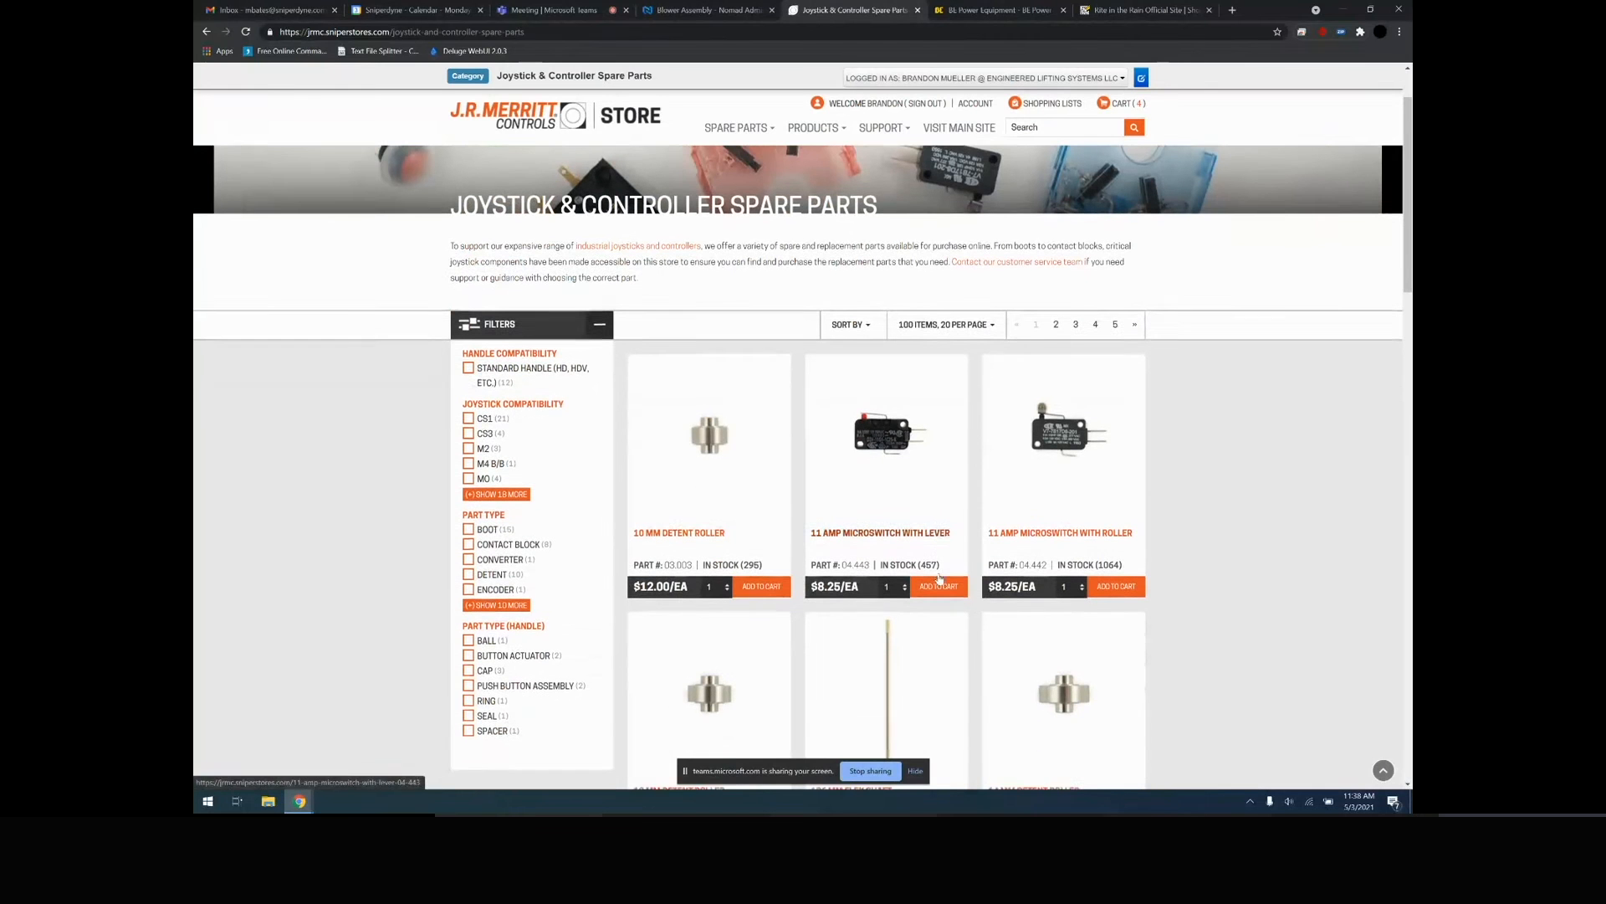
click(773, 584)
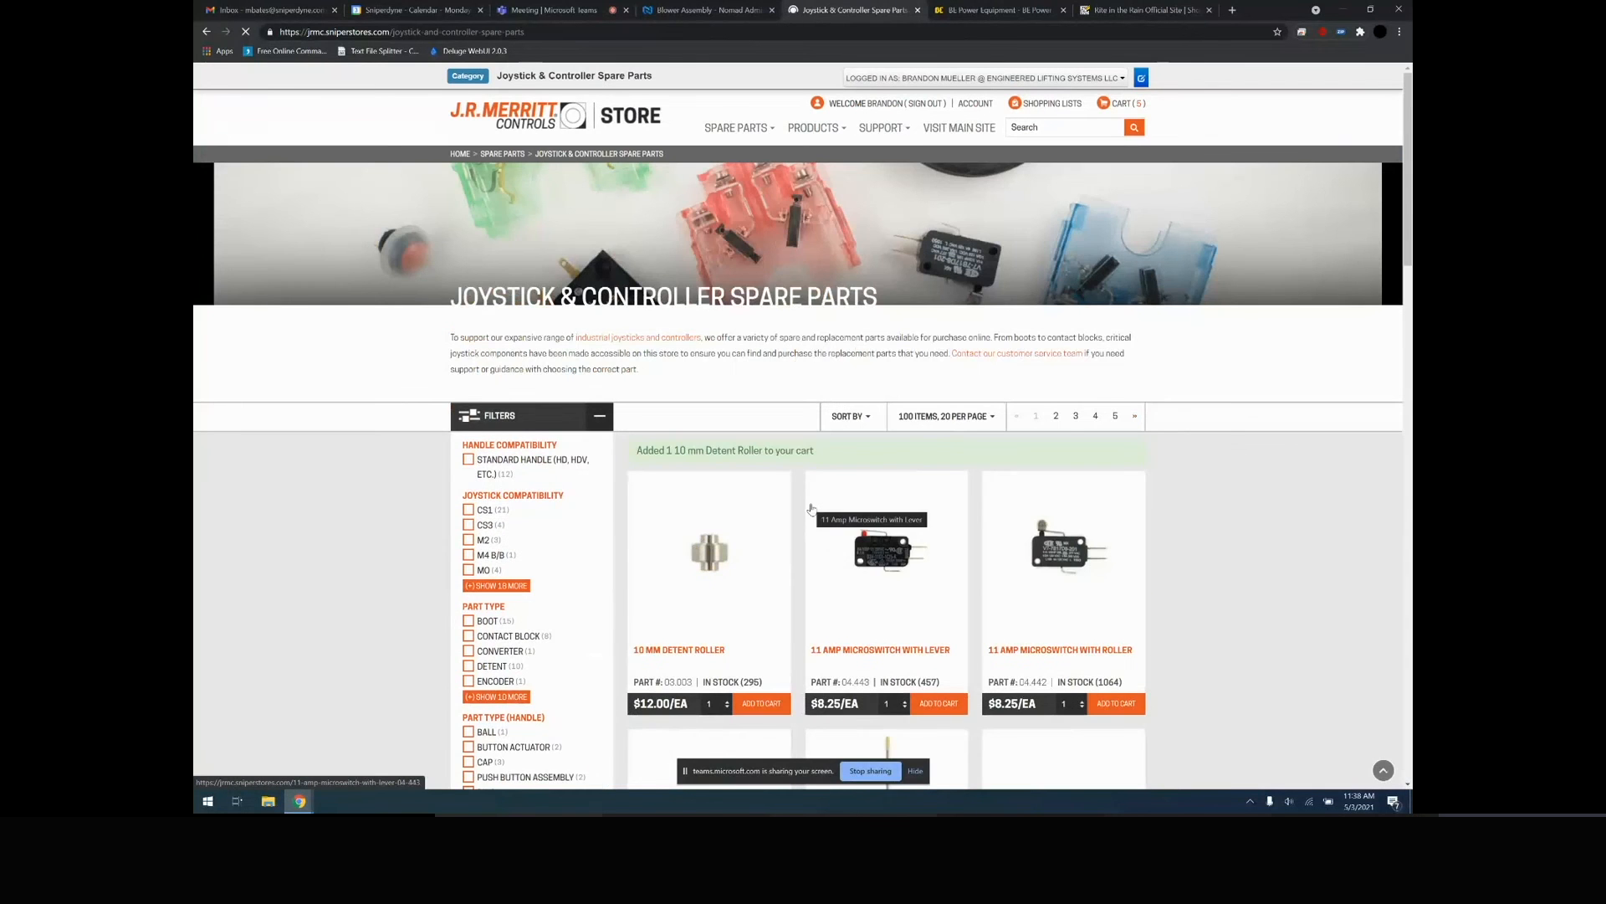
Open the 10 mm Detent Roller's product page and examine its list price and save-to-list options
click(722, 535)
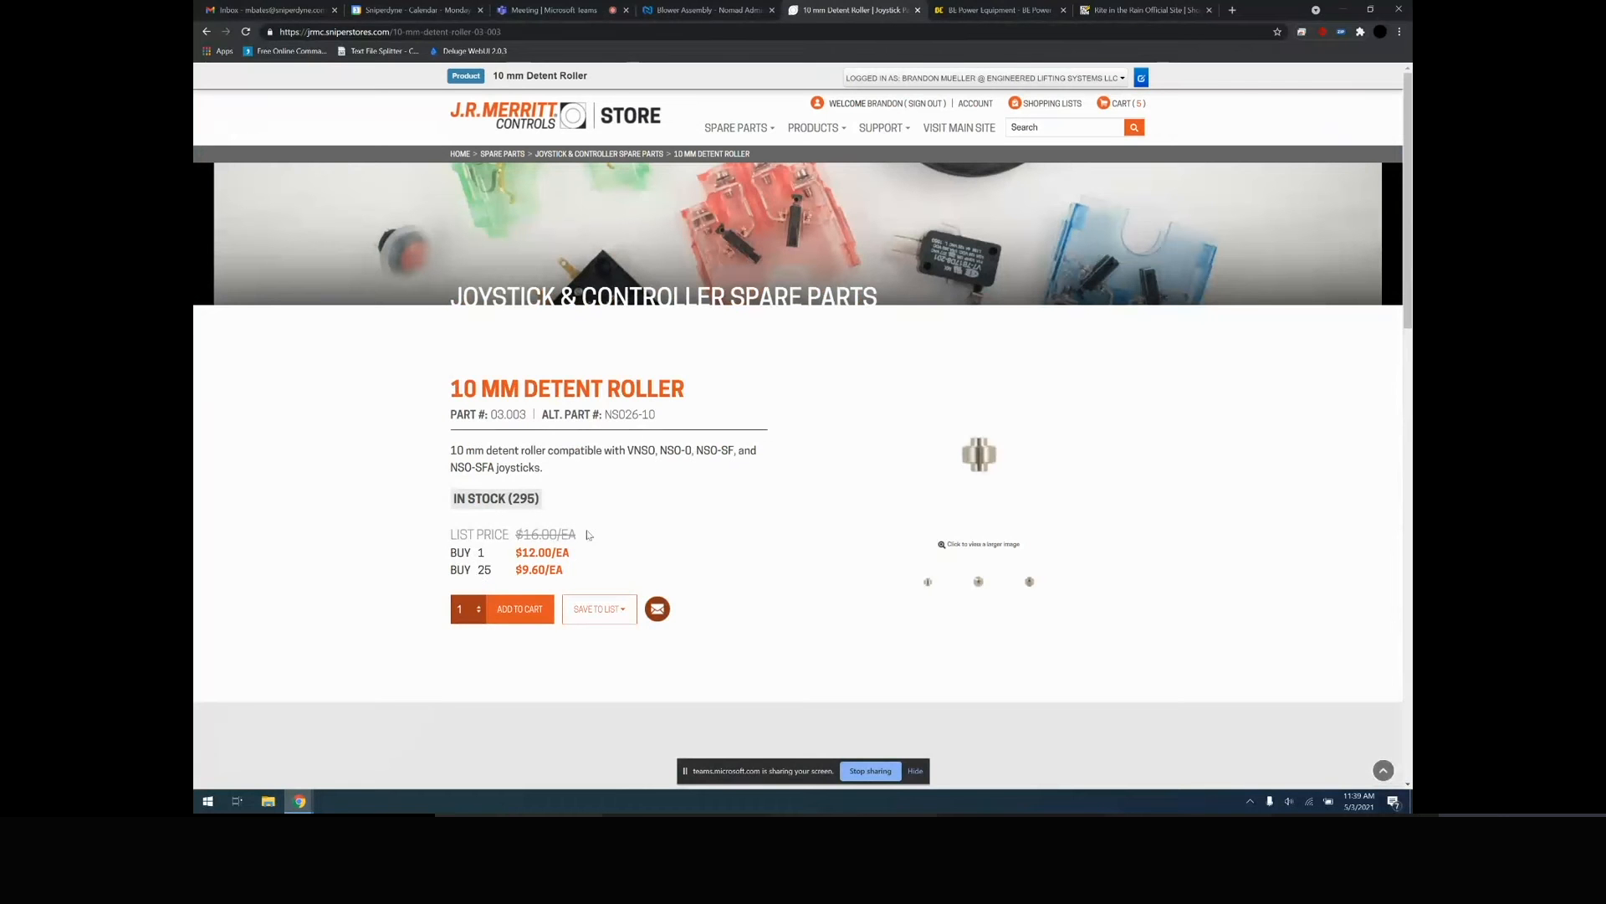
double_click(545, 536)
click(617, 614)
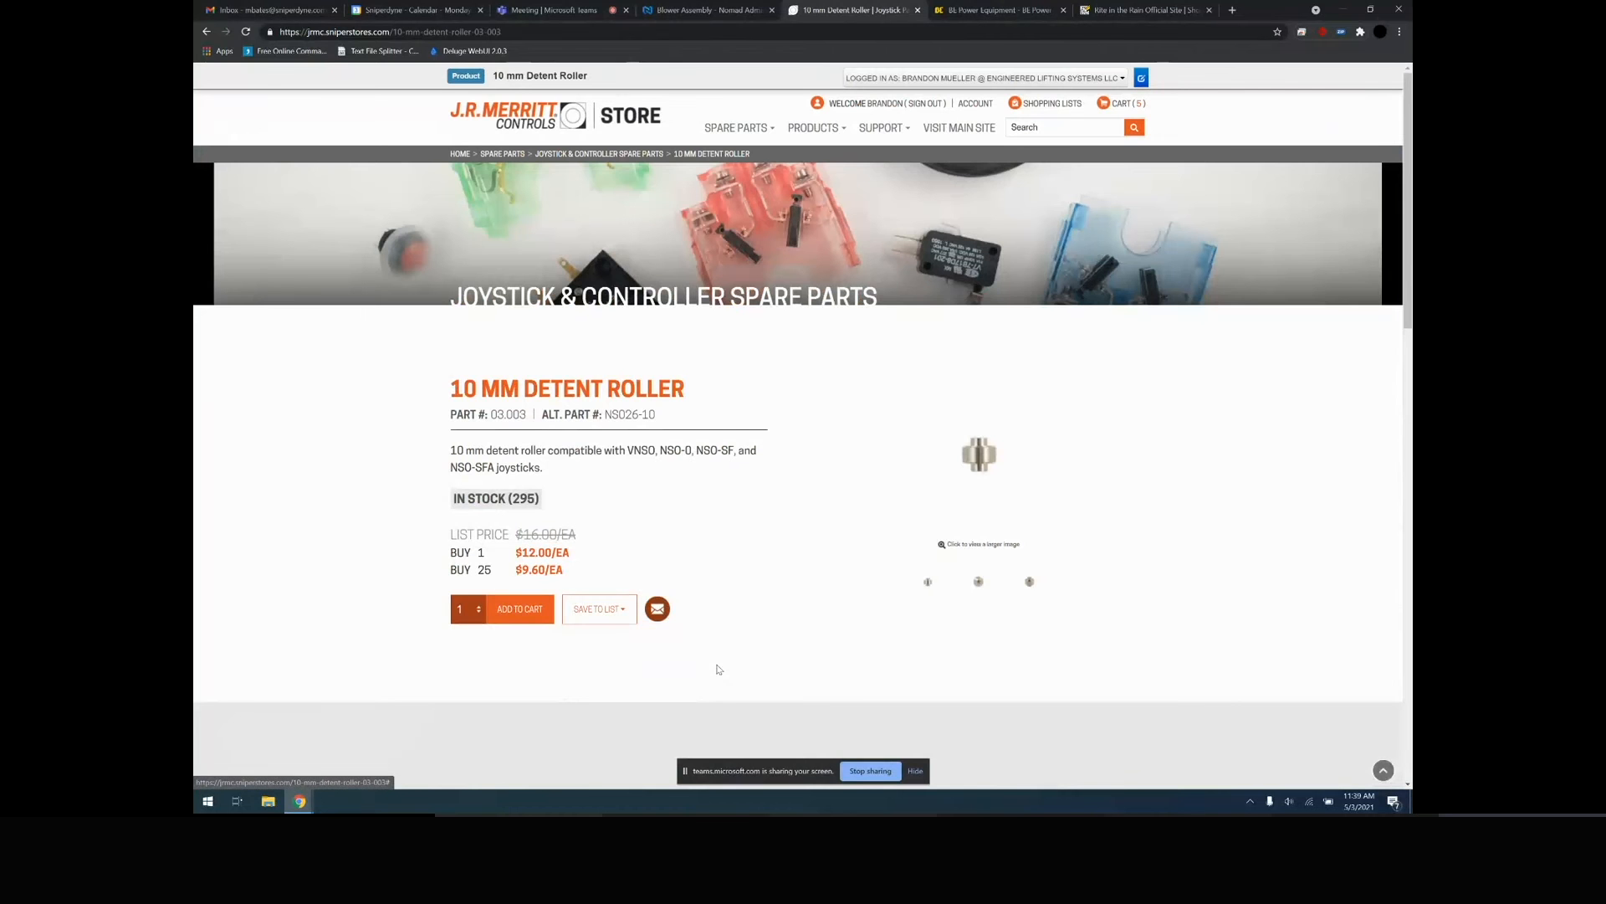
View the 10 mm Detent Roller's enlarged product images one after another and close the image viewer
scroll(720, 669, down, 1)
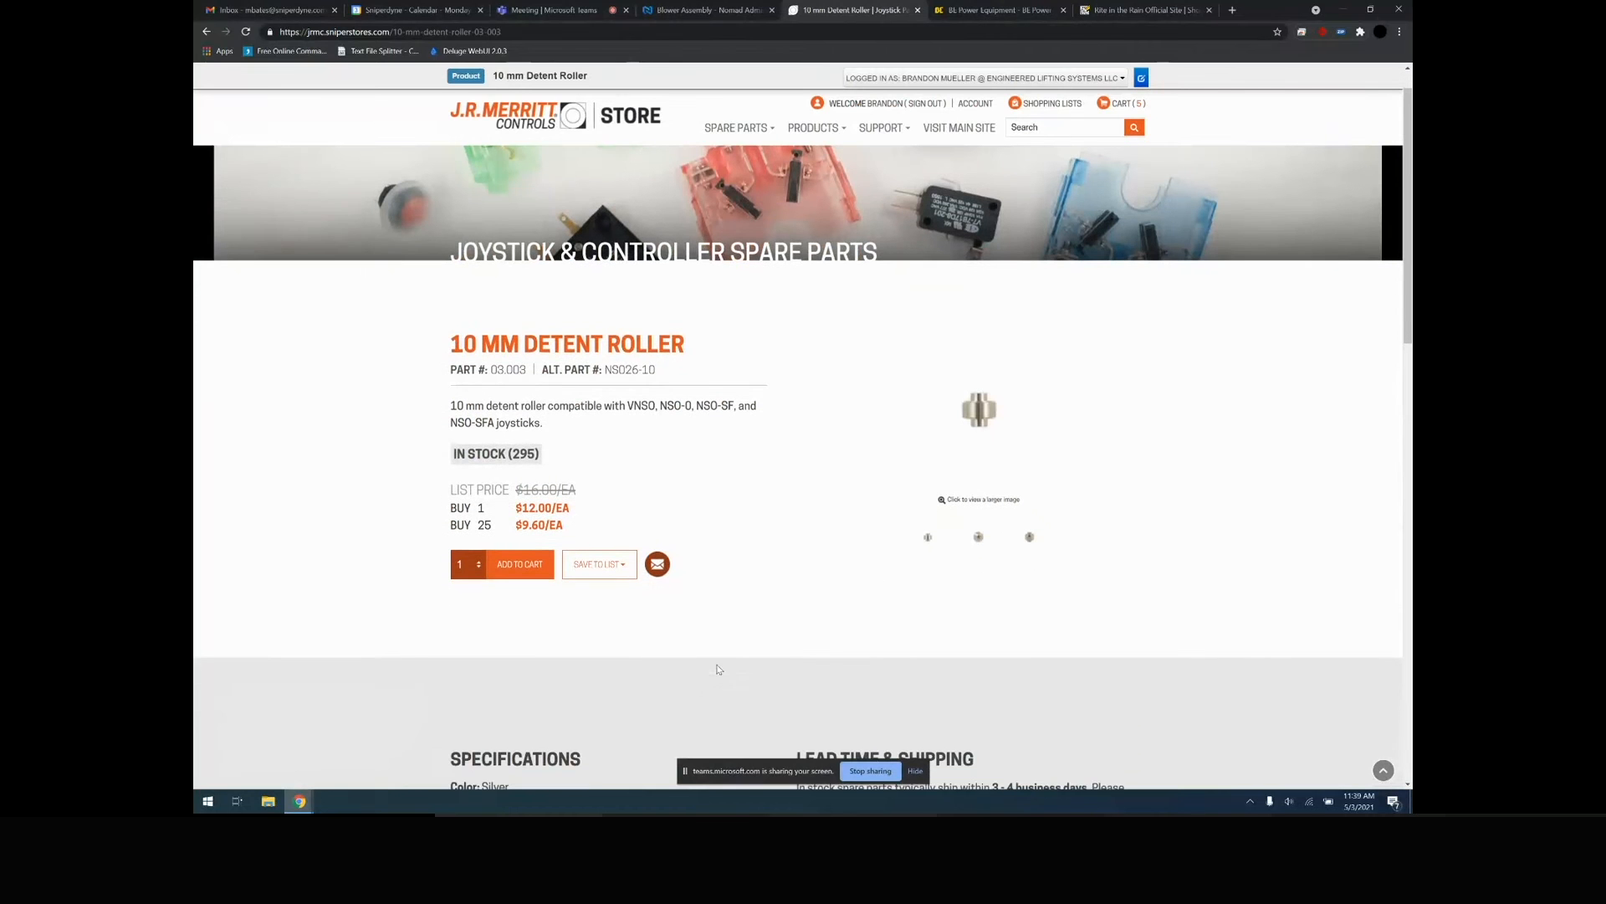
click(932, 530)
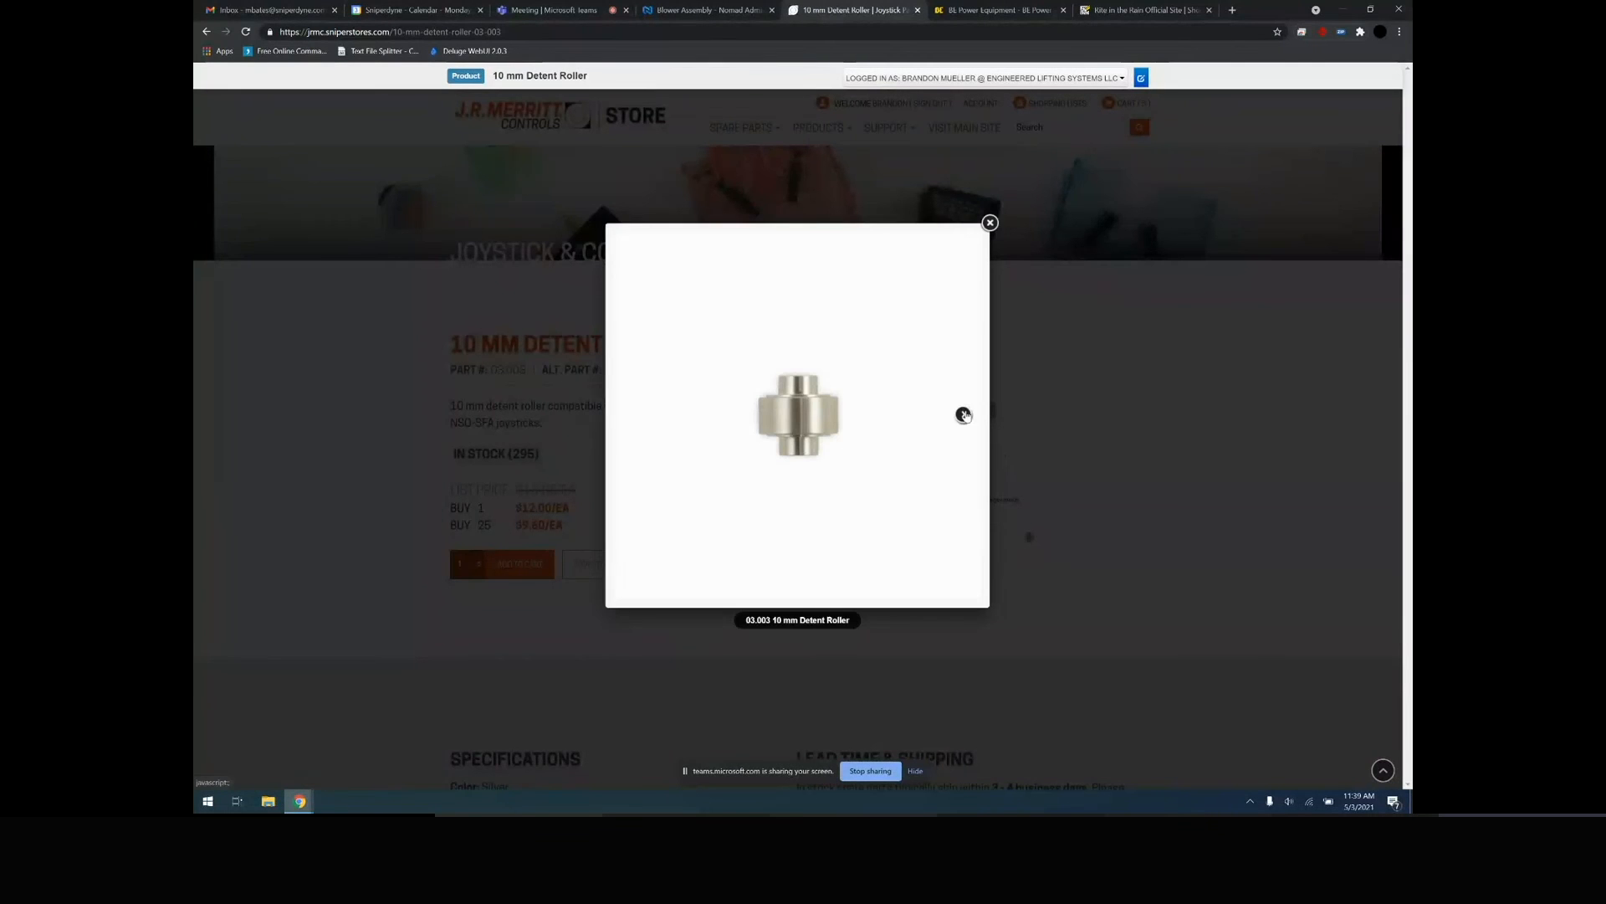
click(964, 414)
click(965, 420)
click(990, 233)
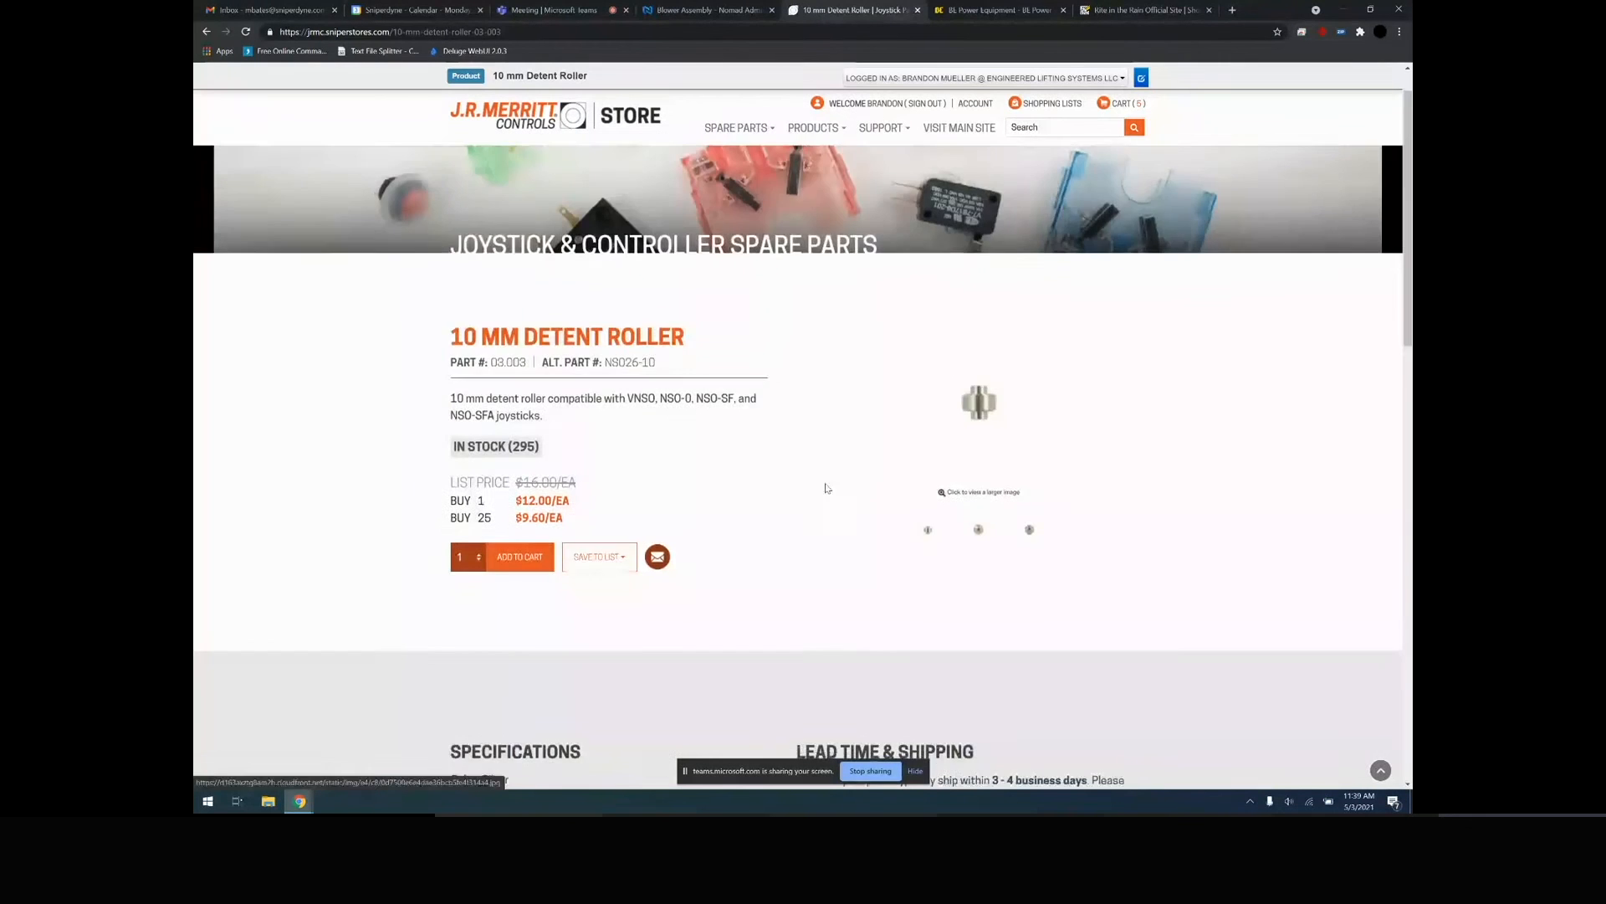
Examine the 10 mm Detent Roller's specifications, lead time and shipping information, and support downloads
scroll(828, 488, down, 5)
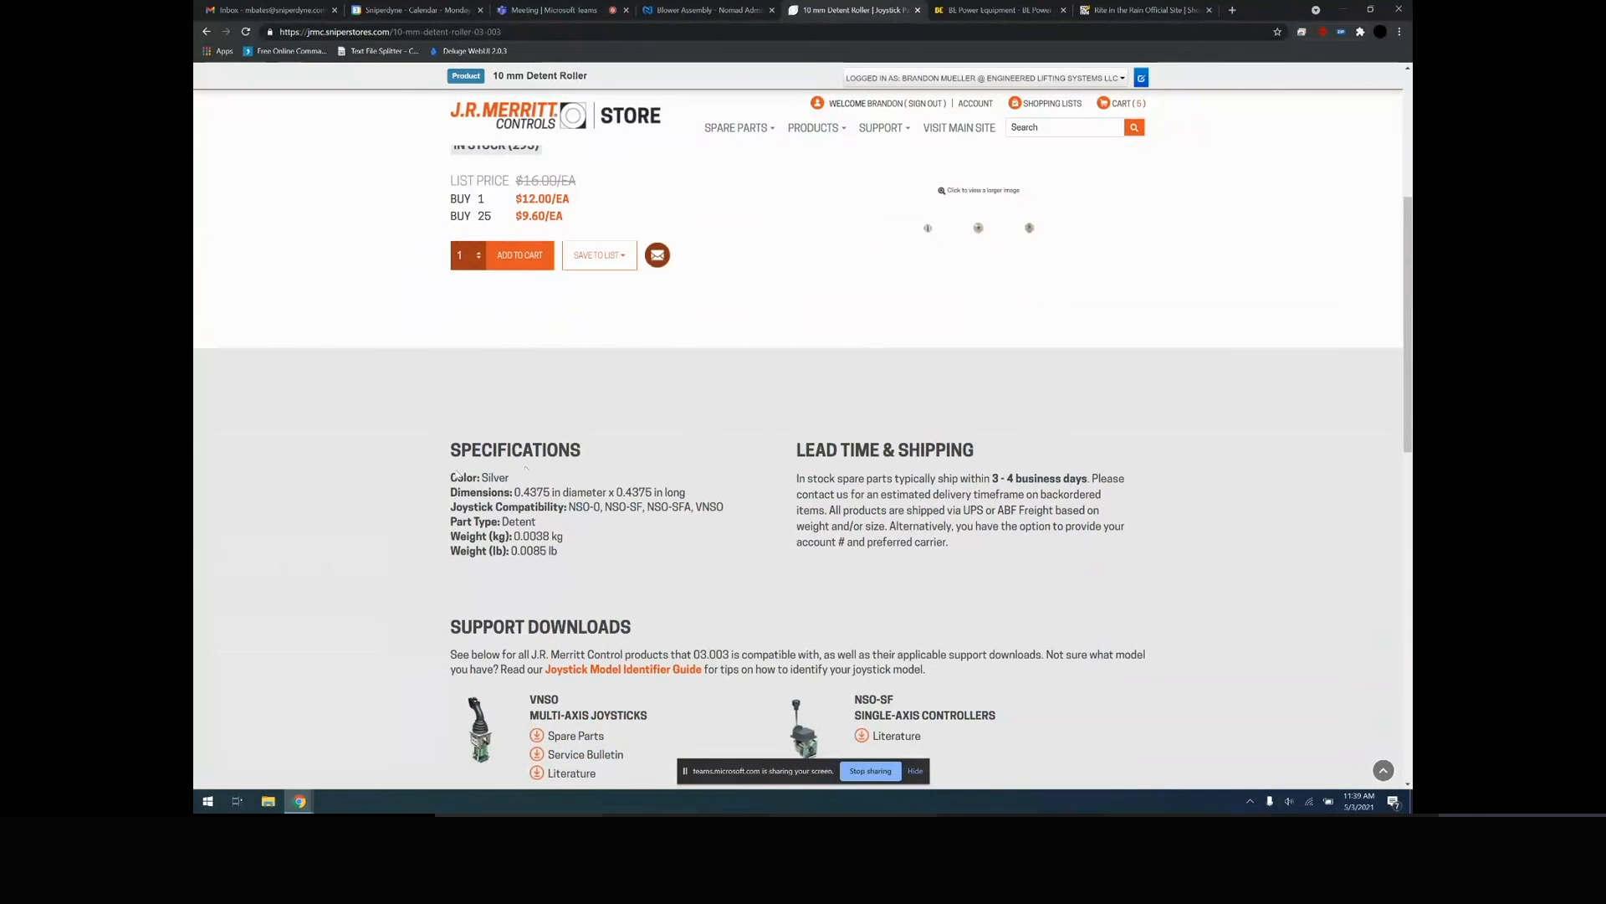
drag(482, 477, 572, 561)
click(572, 561)
scroll(943, 513, down, 1)
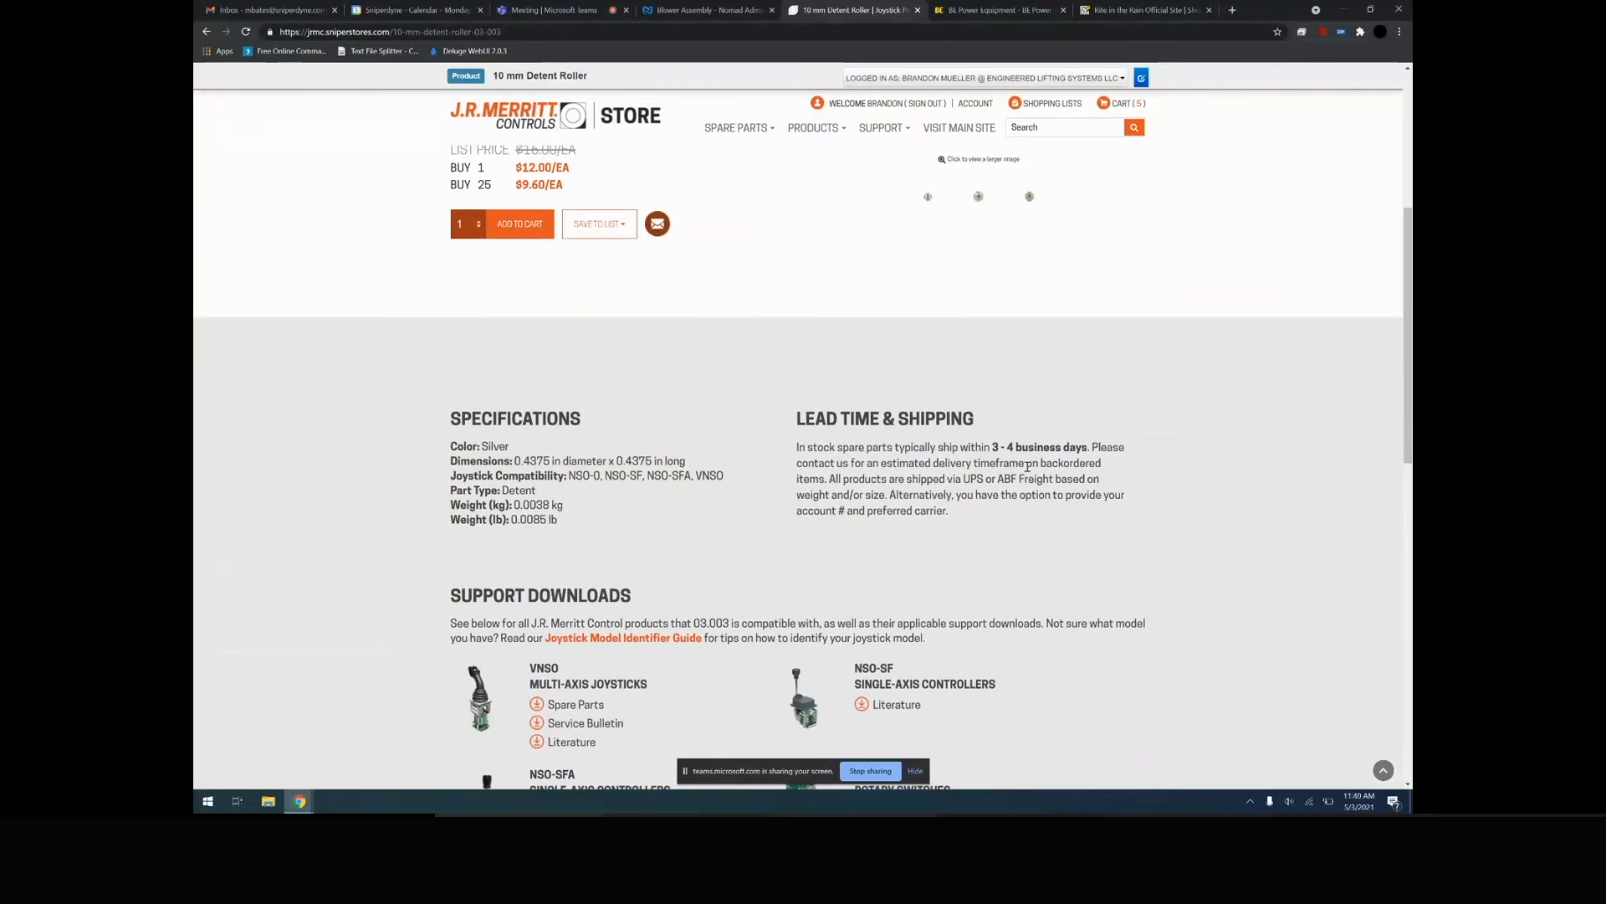
Open the VNSO Multi-Axis Joysticks spare parts document from the support downloads, look through its exploded diagrams, and return to the product page
scroll(1028, 466, down, 2)
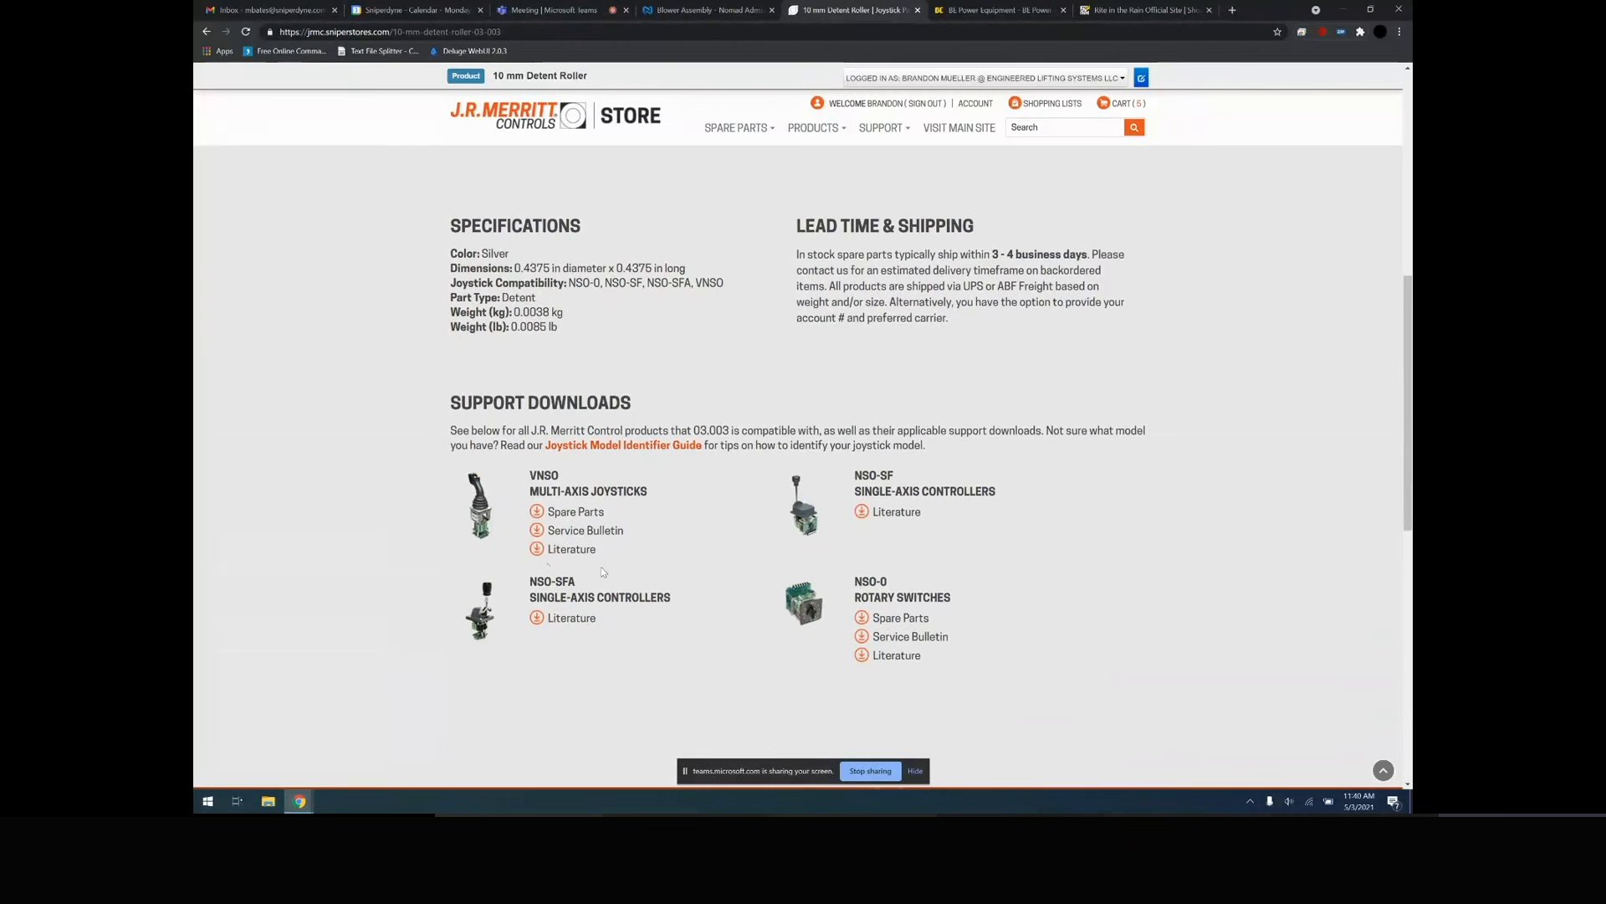
click(583, 513)
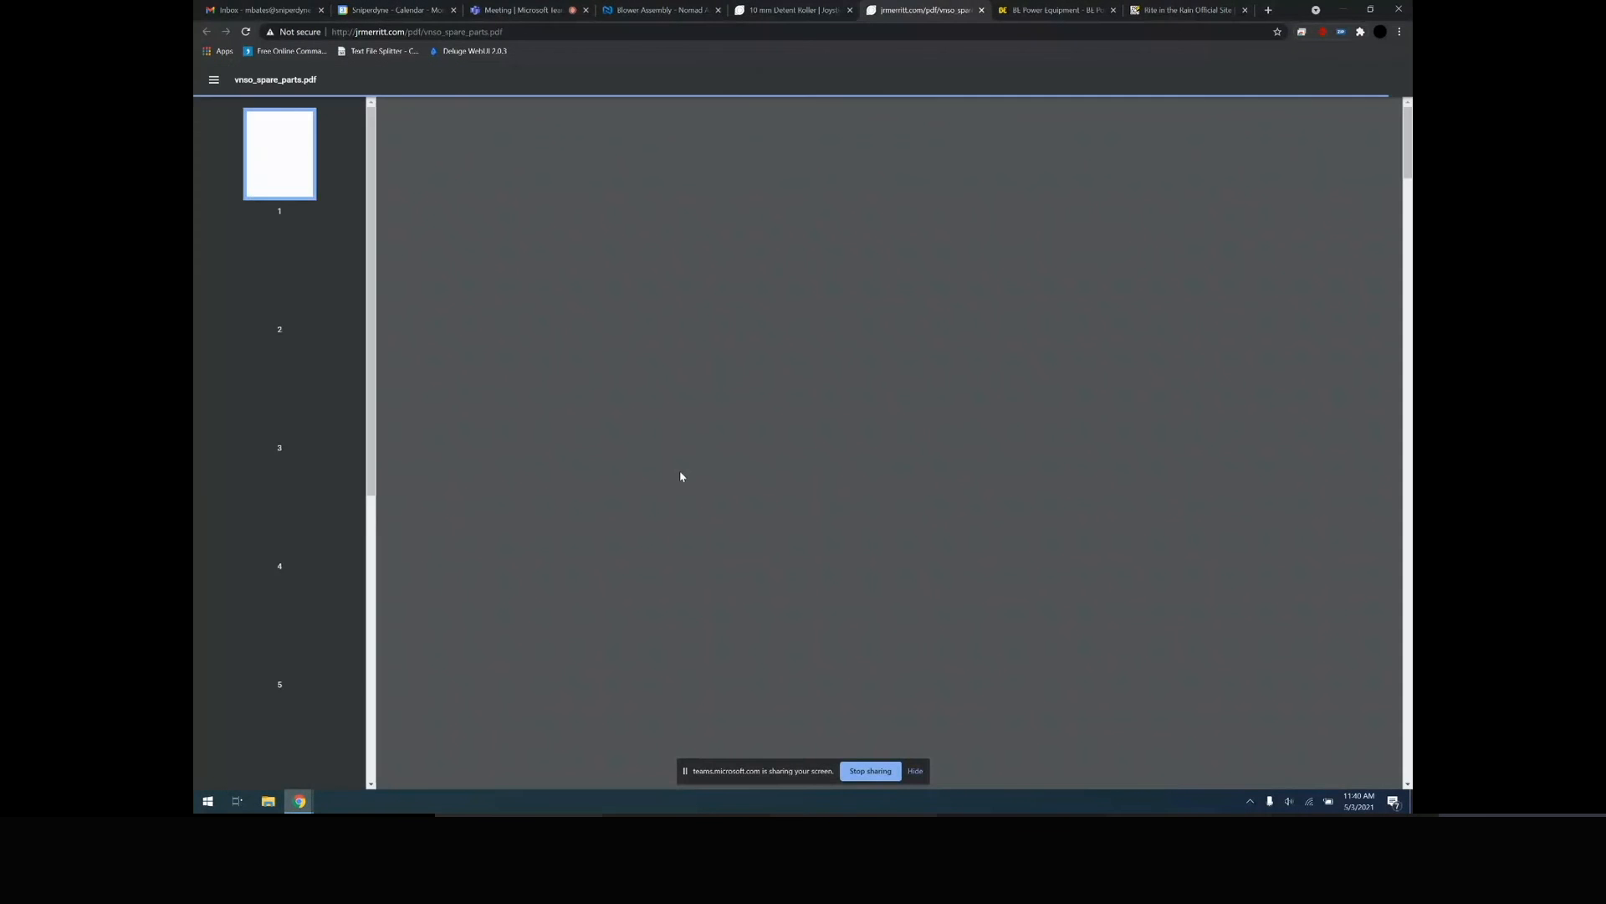
scroll(670, 588, down, 9)
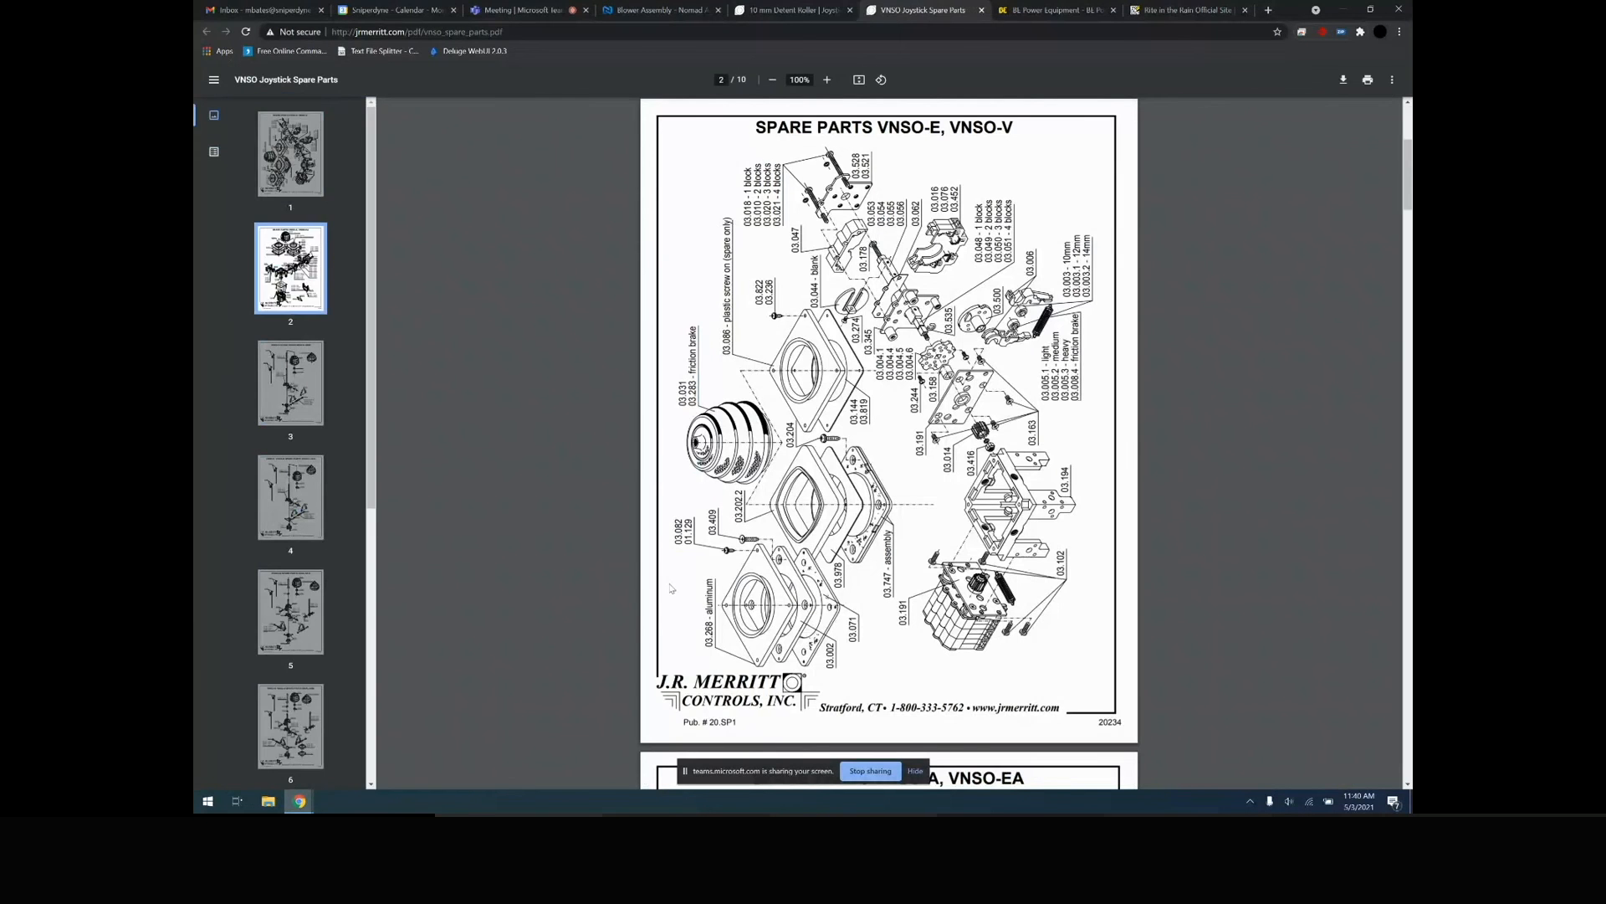
scroll(733, 499, down, 3)
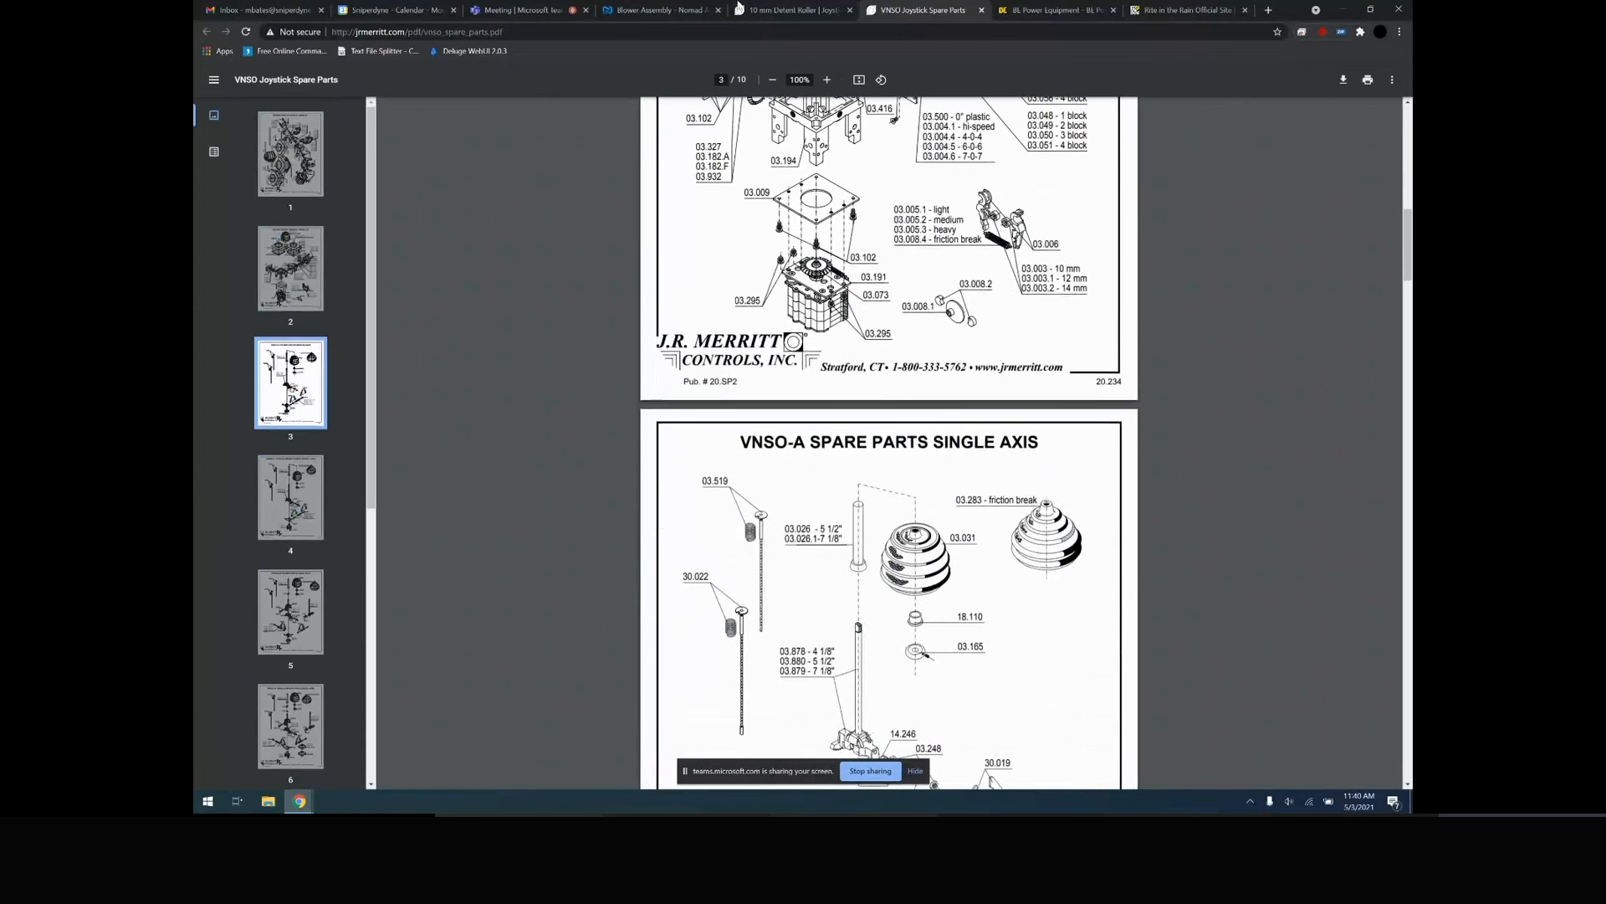
click(778, 10)
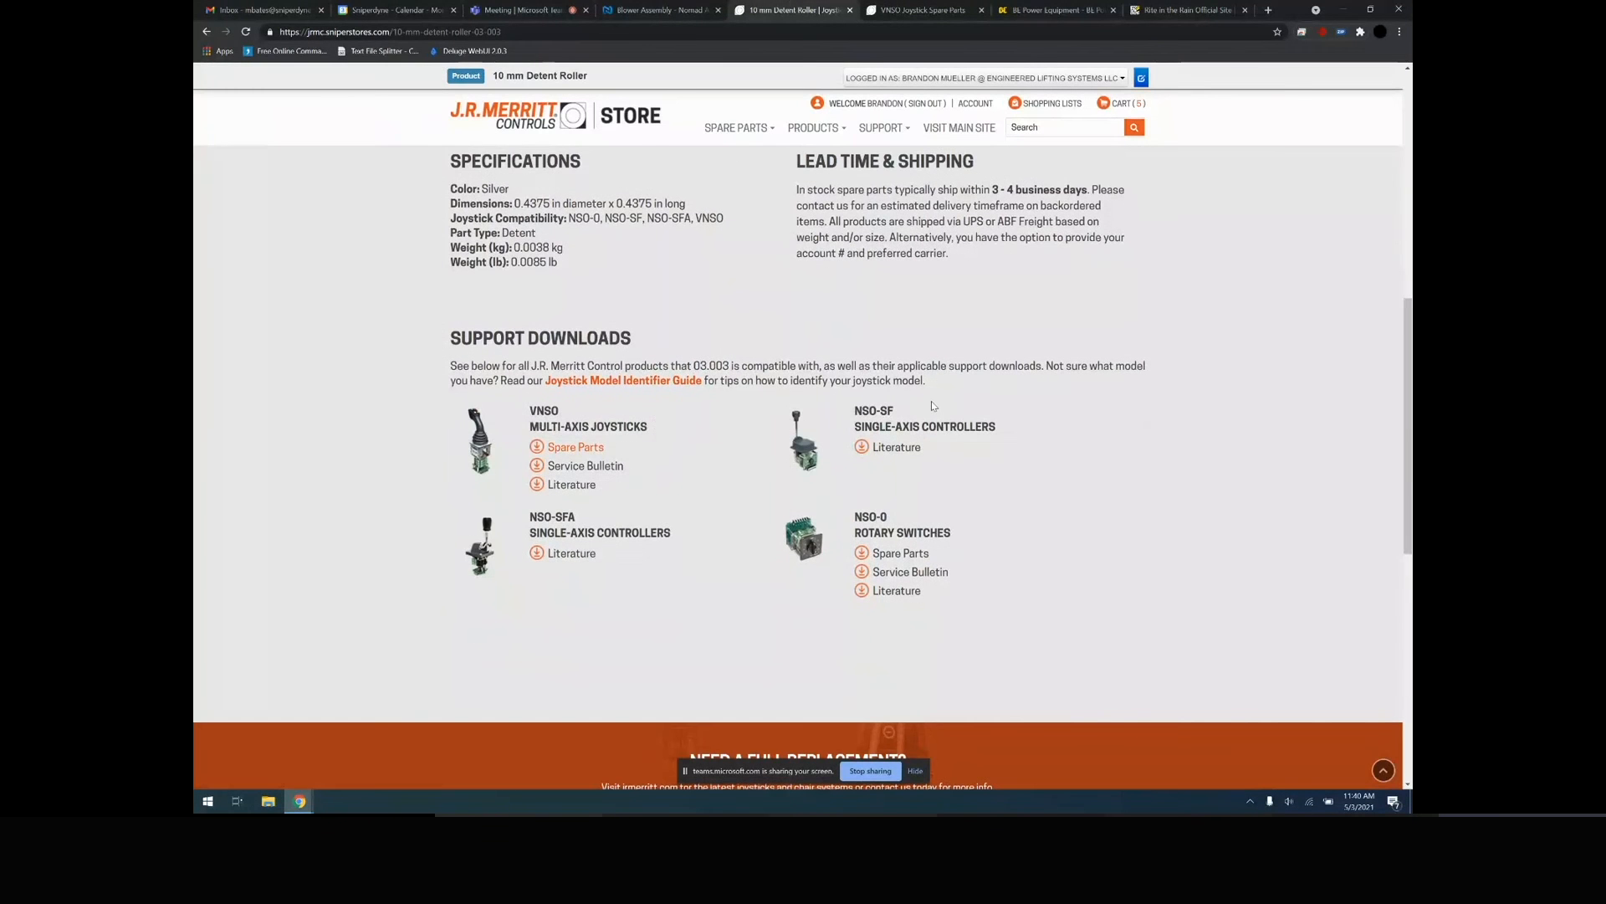
View the related products, open the Detent Wheel (6-0-6) product page, and return to the 10 mm Detent Roller
scroll(693, 395, down, 7)
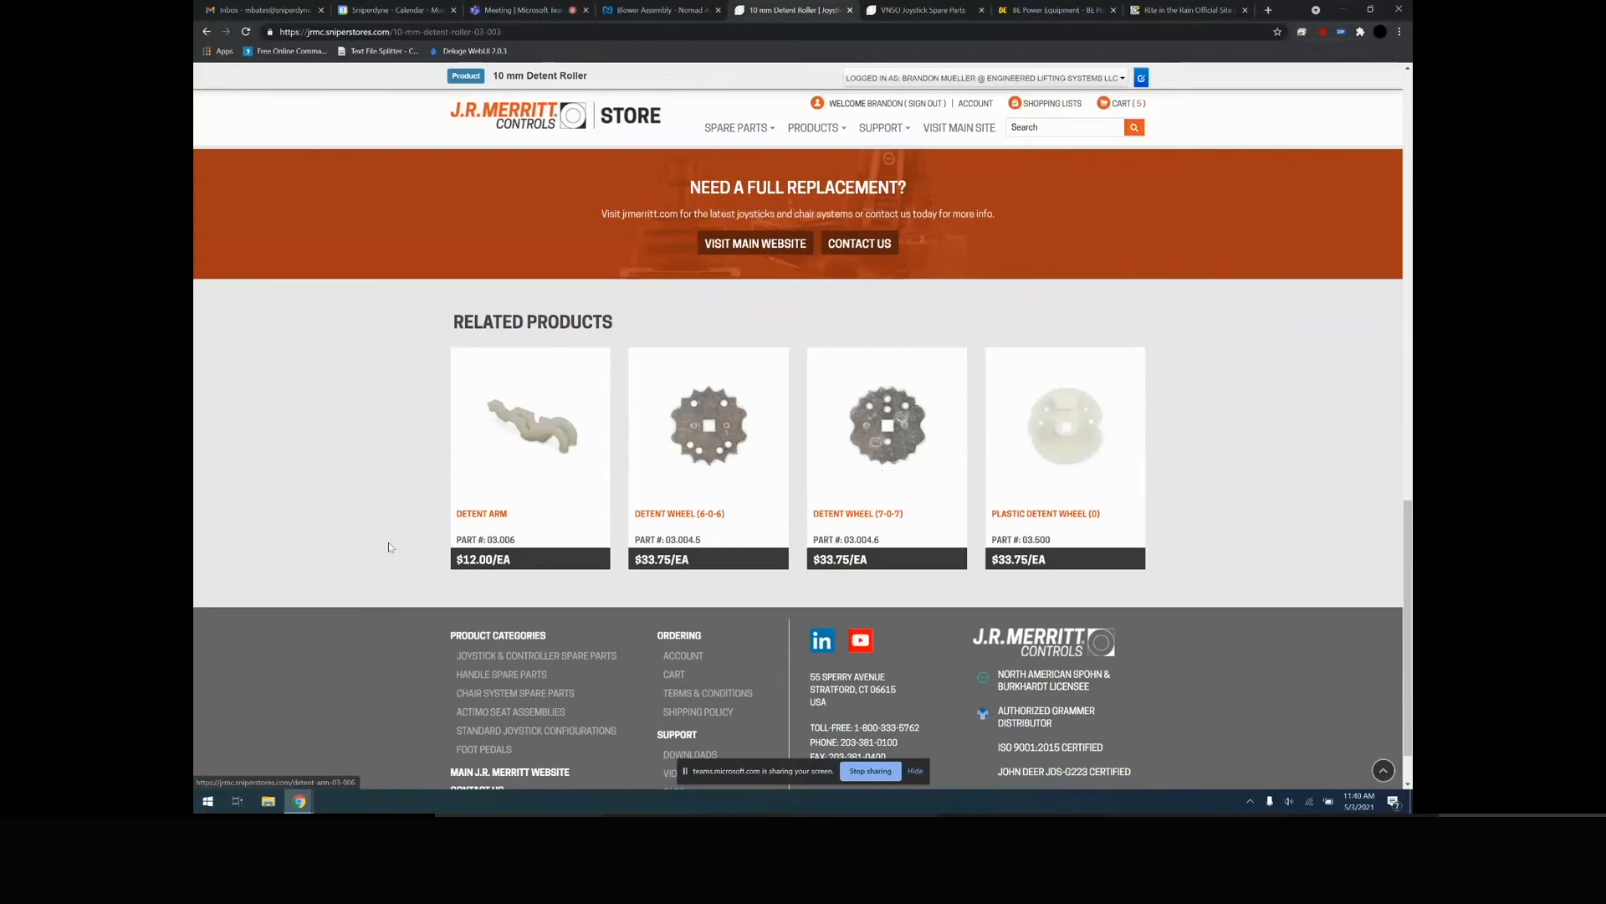
click(744, 387)
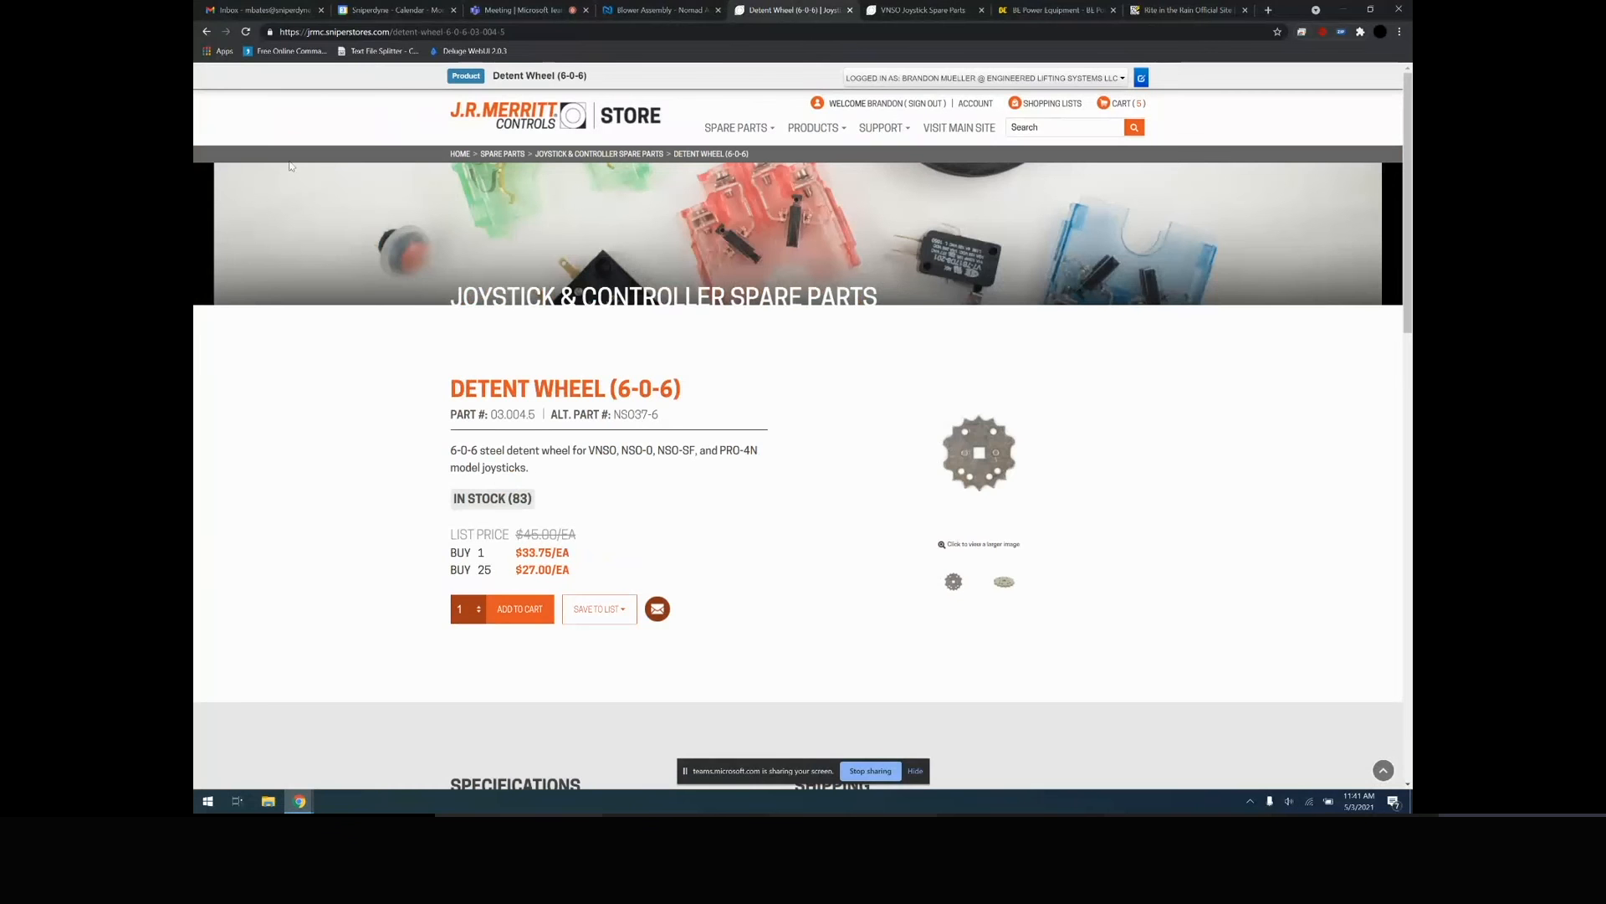
click(206, 32)
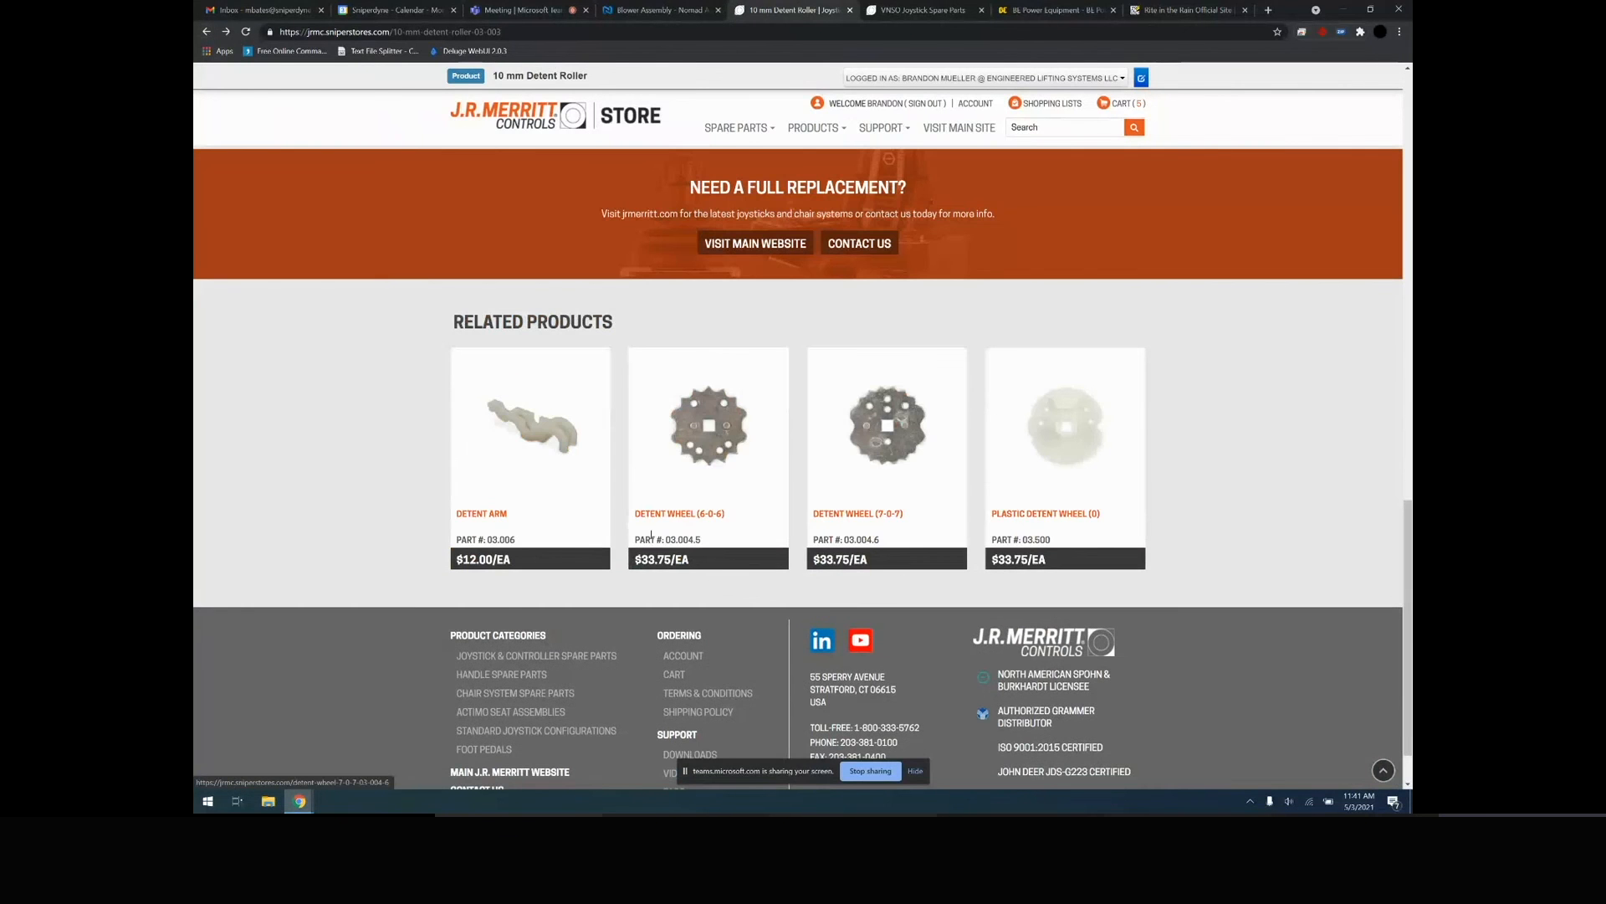
Add one 10 mm Detent Roller to the cart from its product page
scroll(414, 466, up, 8)
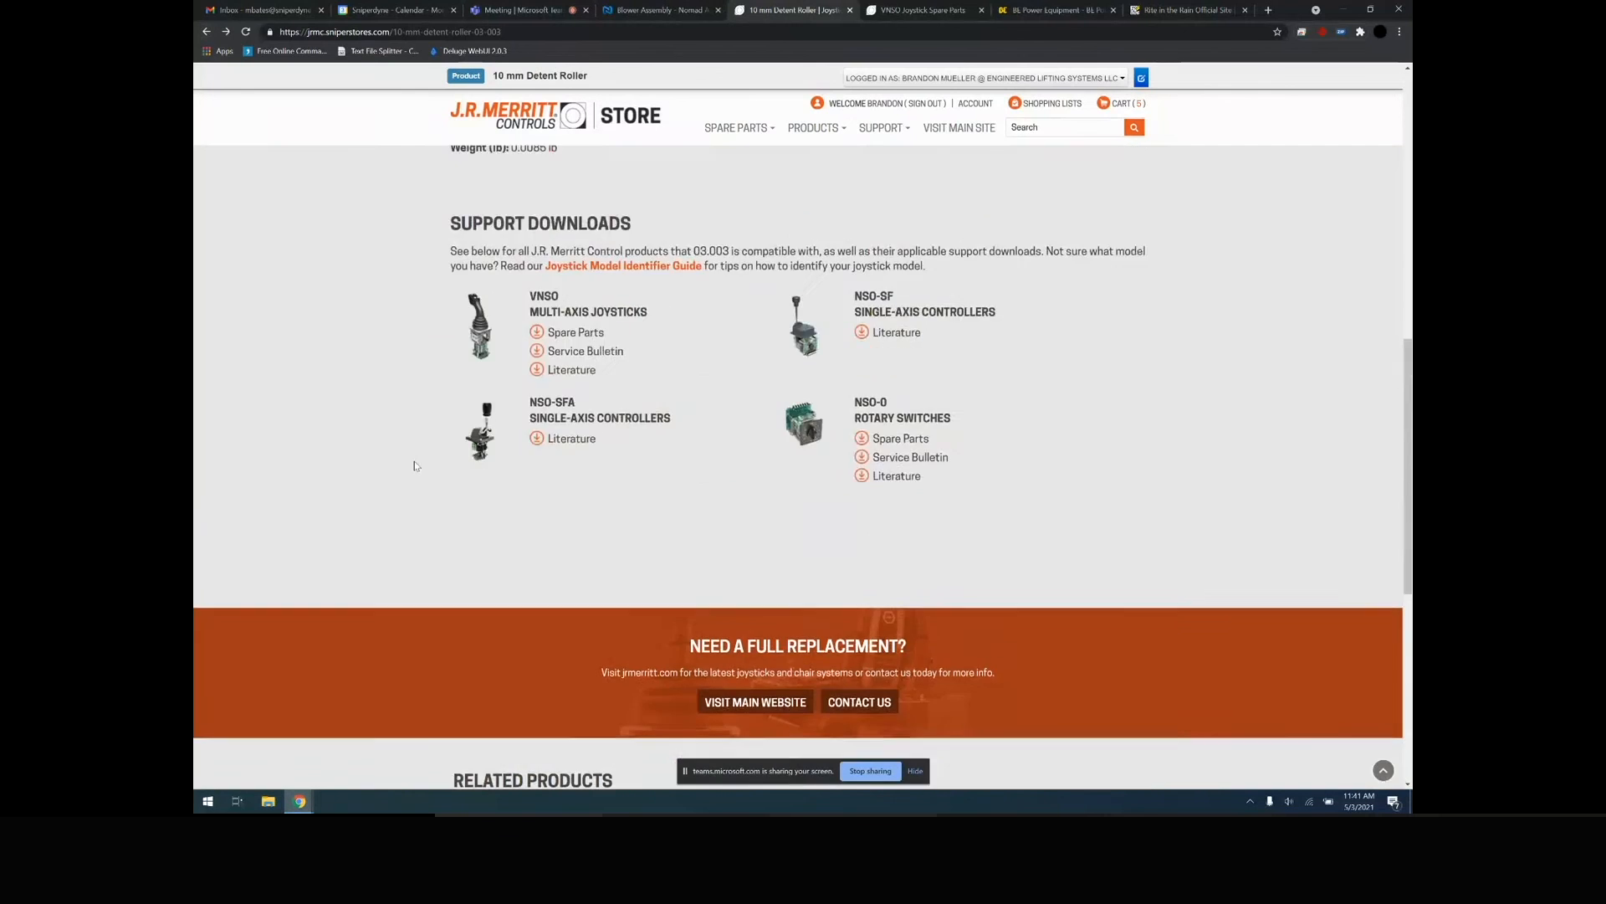
scroll(414, 466, up, 10)
click(520, 608)
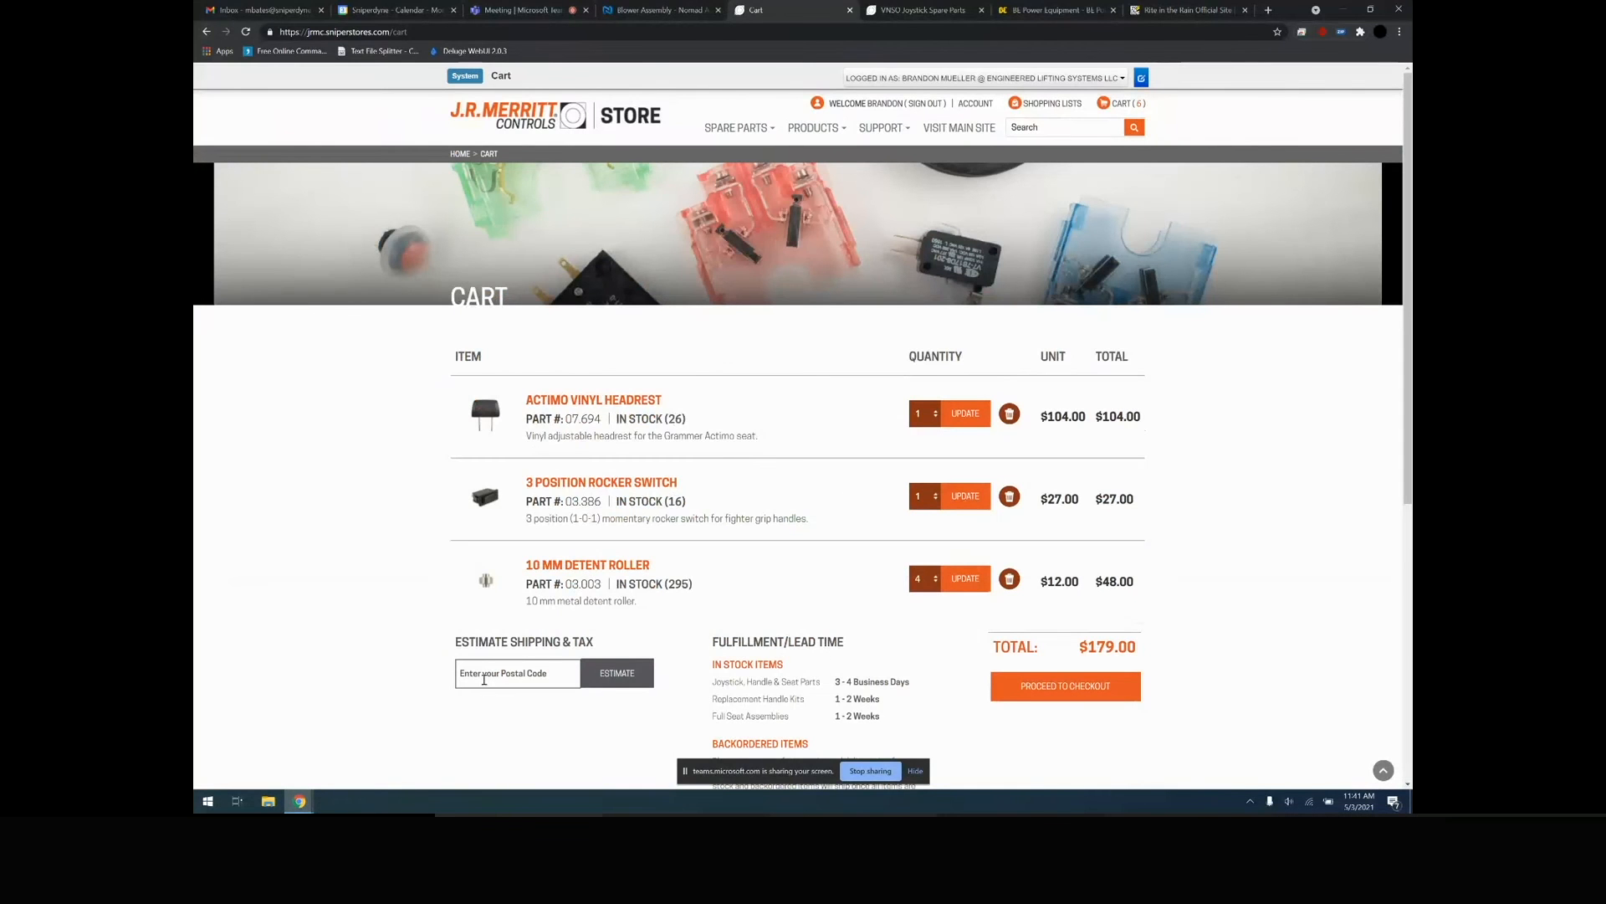
Estimate the cart's shipping and tax for postal code 62220 and examine the available shipping rates
click(485, 675)
click(499, 727)
click(614, 675)
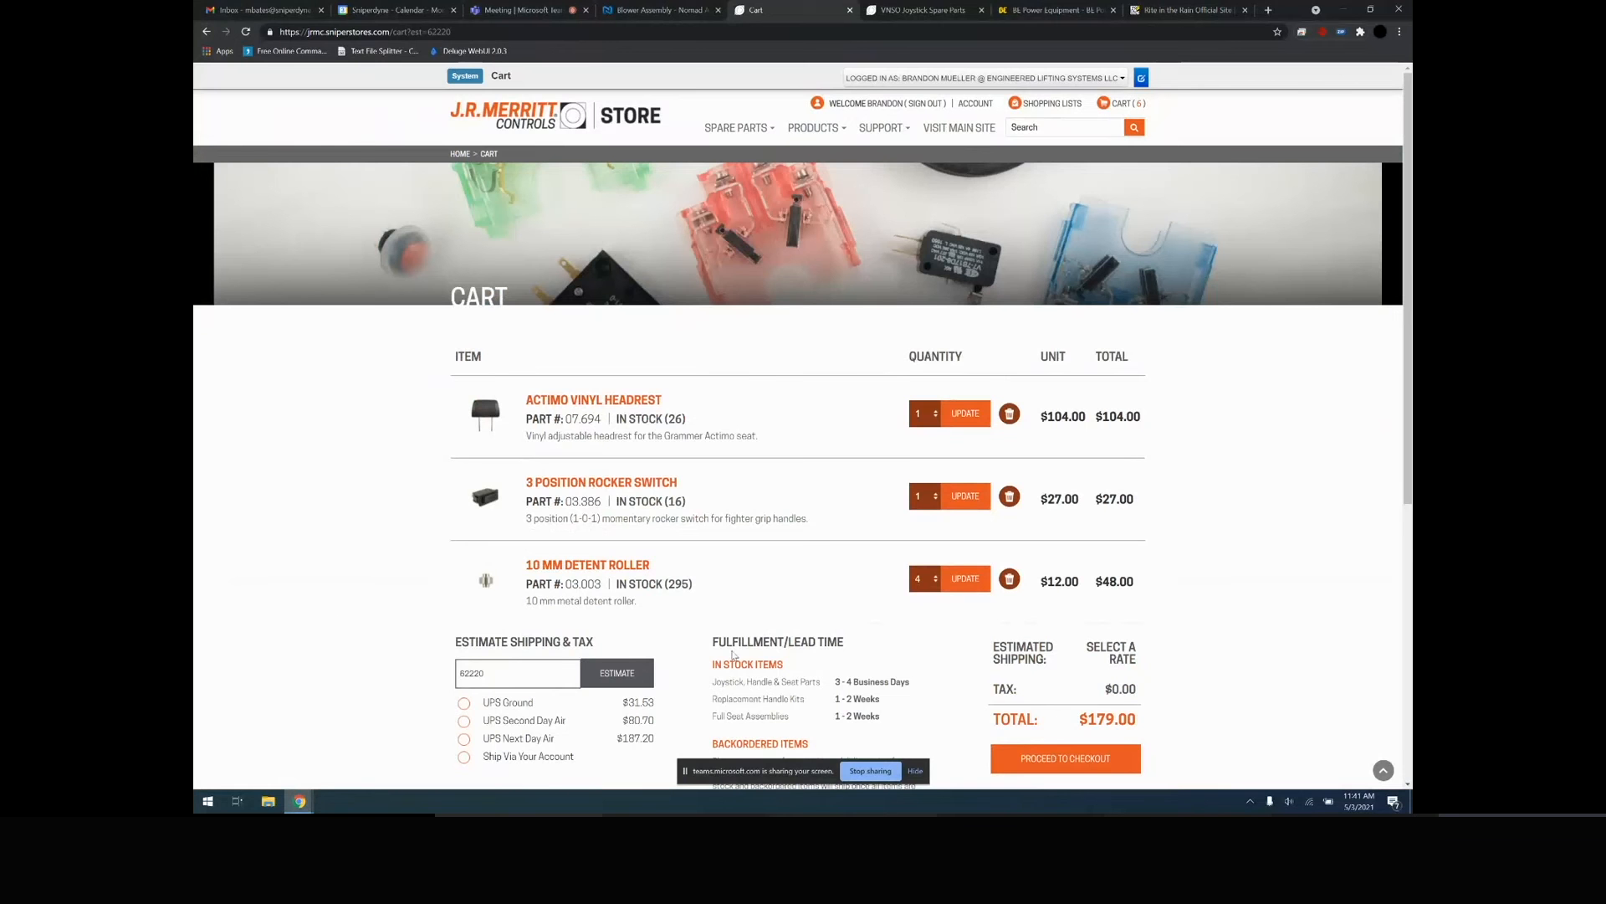
scroll(735, 656, down, 1)
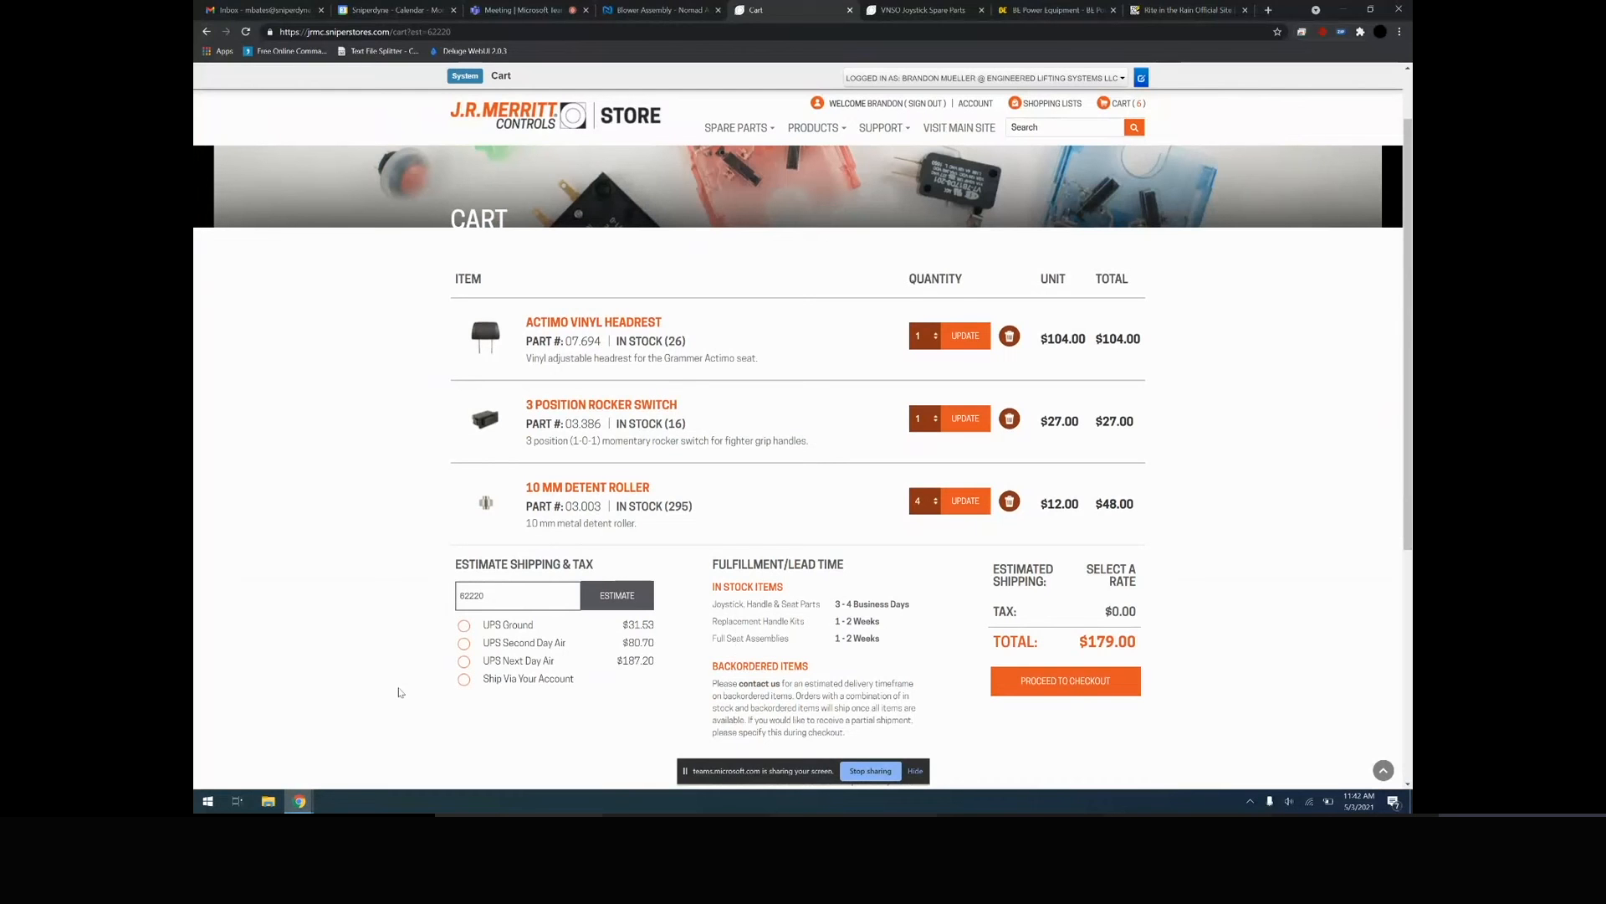
Proceed to checkout and review the shipping method, additional information and payment sections
click(1087, 682)
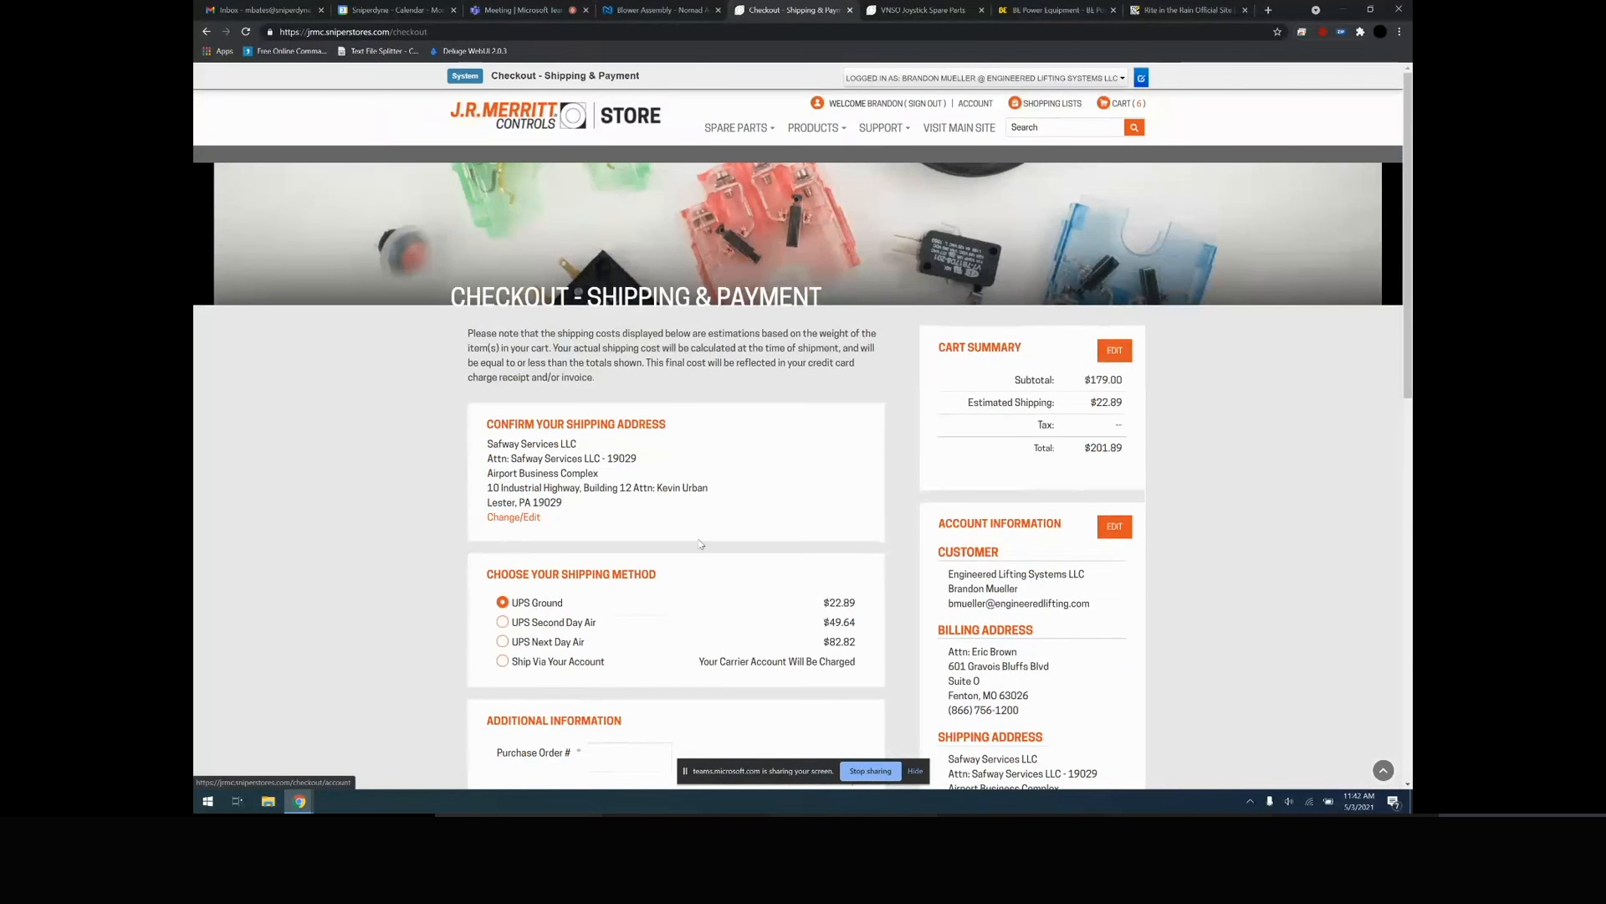
scroll(699, 539, down, 4)
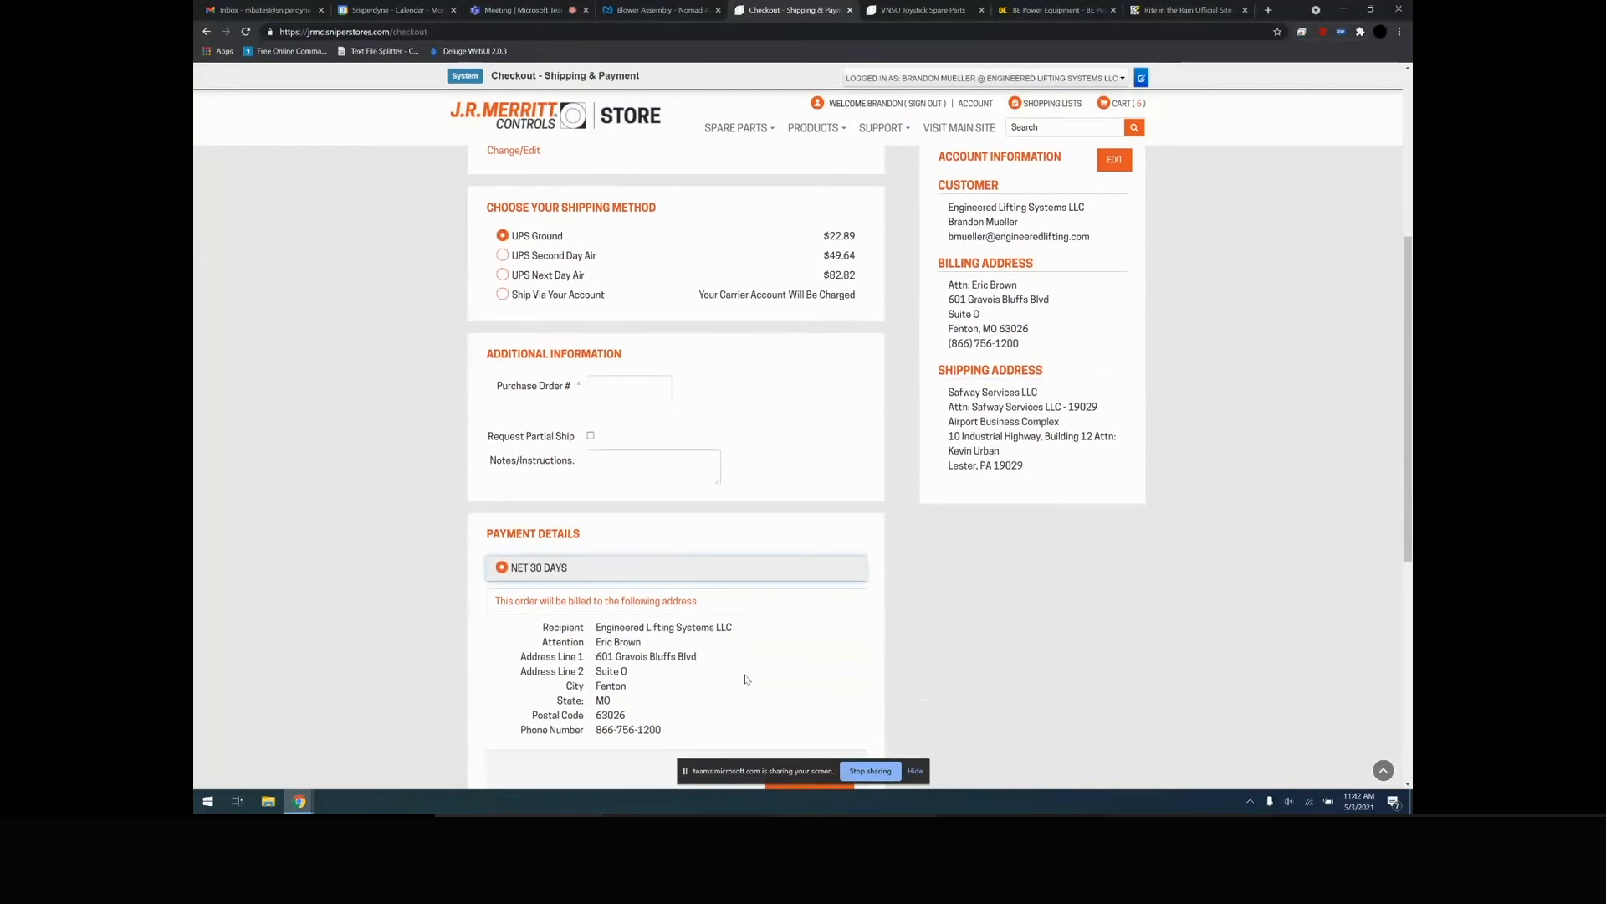
scroll(778, 707, down, 1)
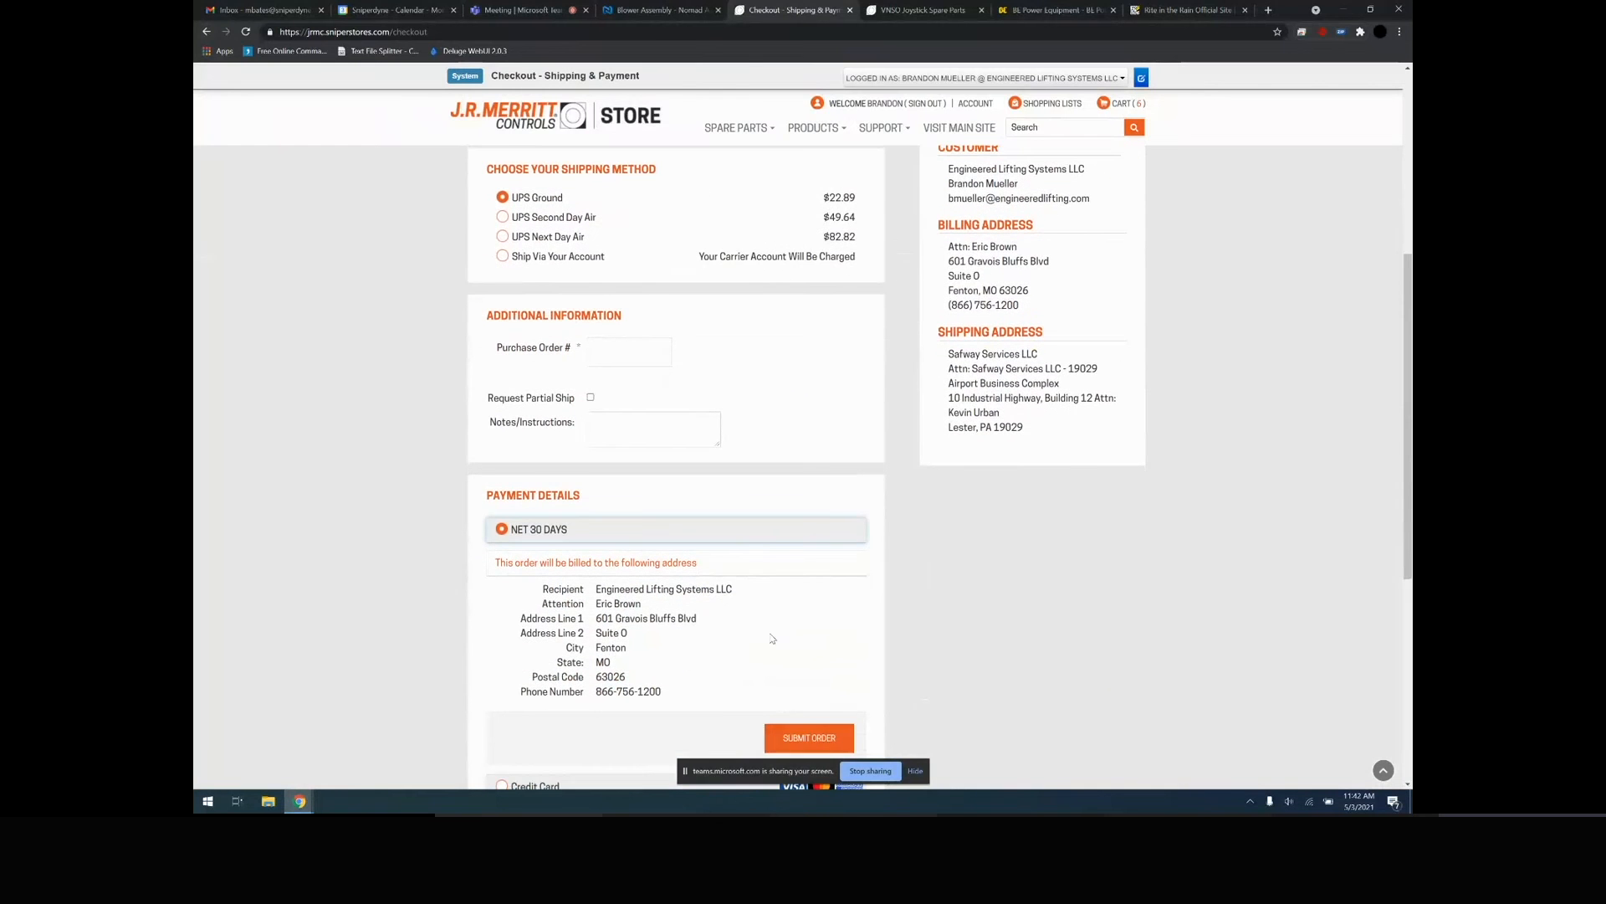
scroll(640, 413, up, 3)
Change the order's shipping address to the Yukon Equipment entry from the address book and save it
click(533, 395)
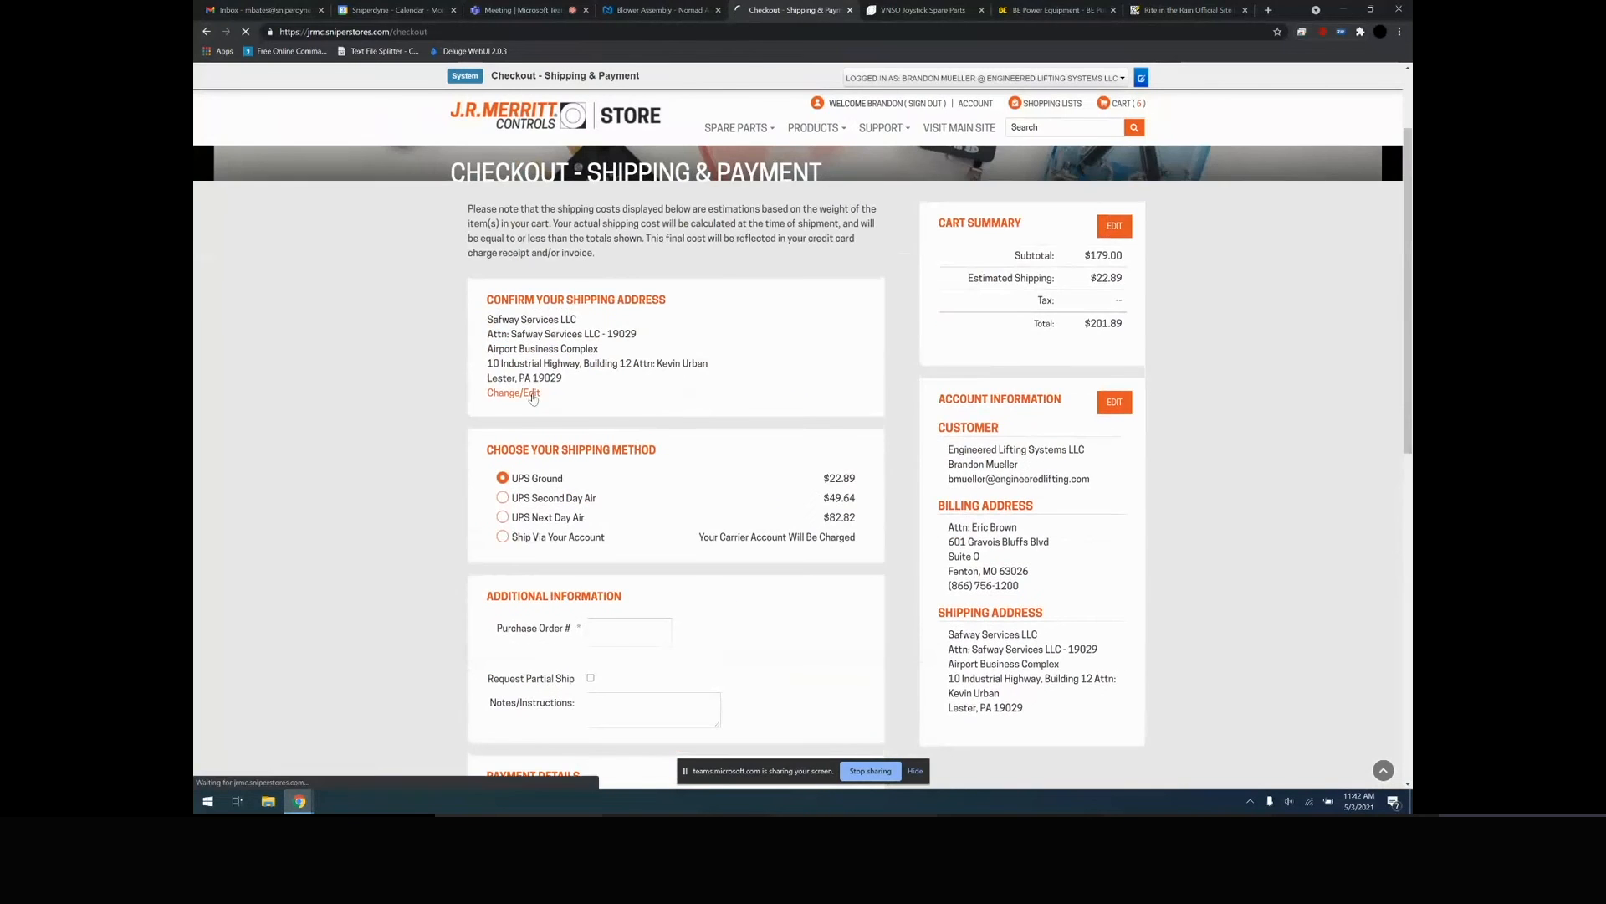
scroll(619, 402, down, 1)
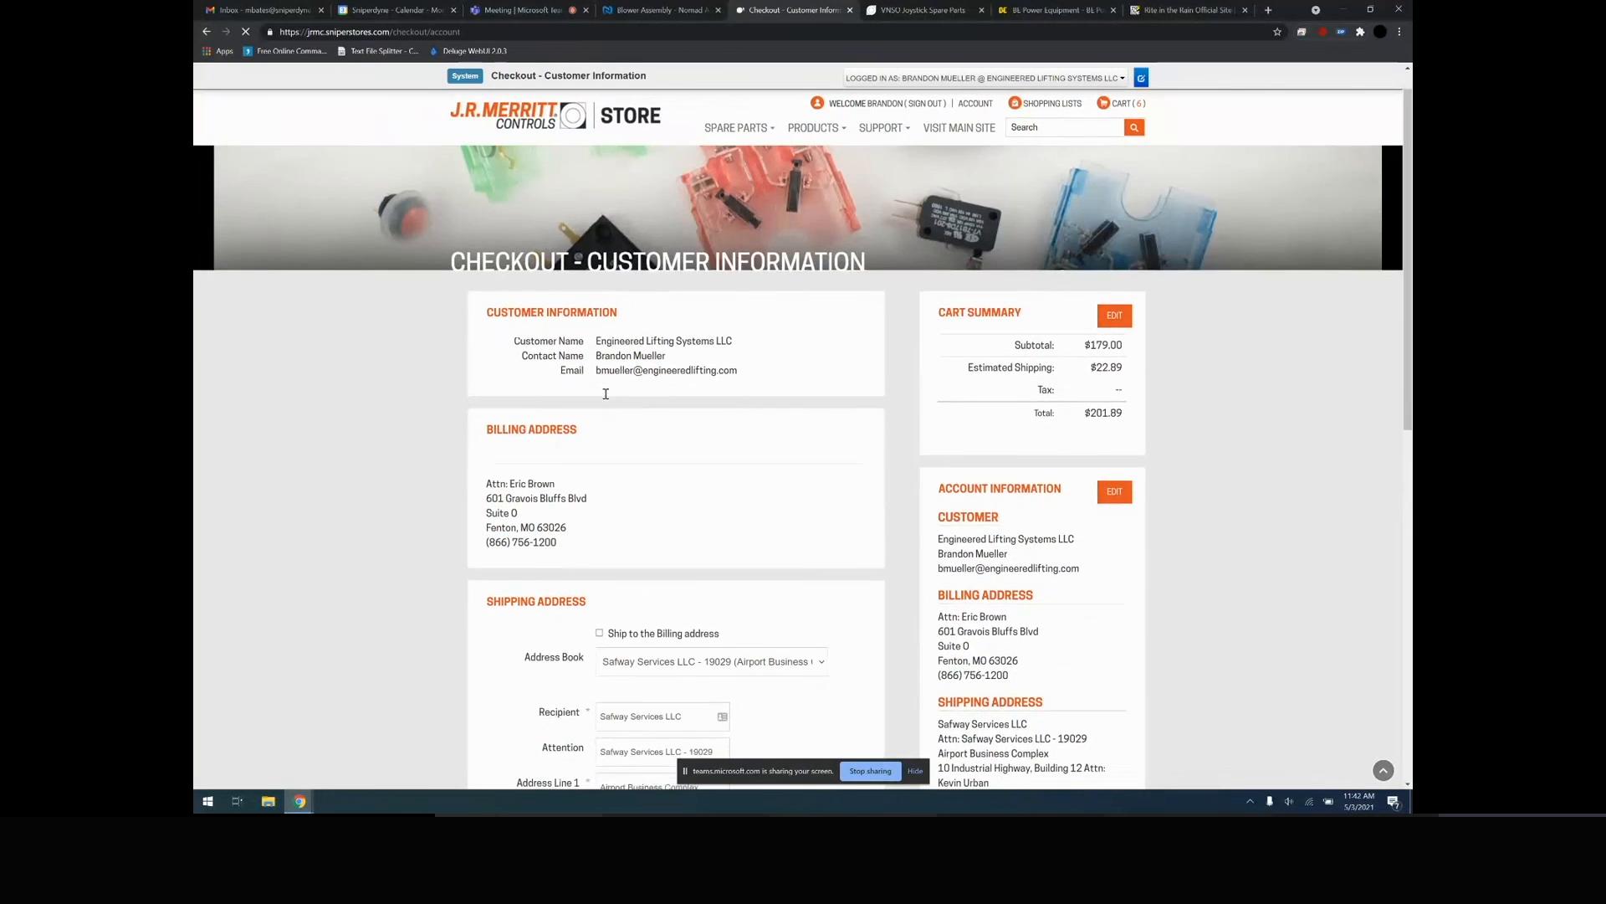
click(711, 565)
click(694, 422)
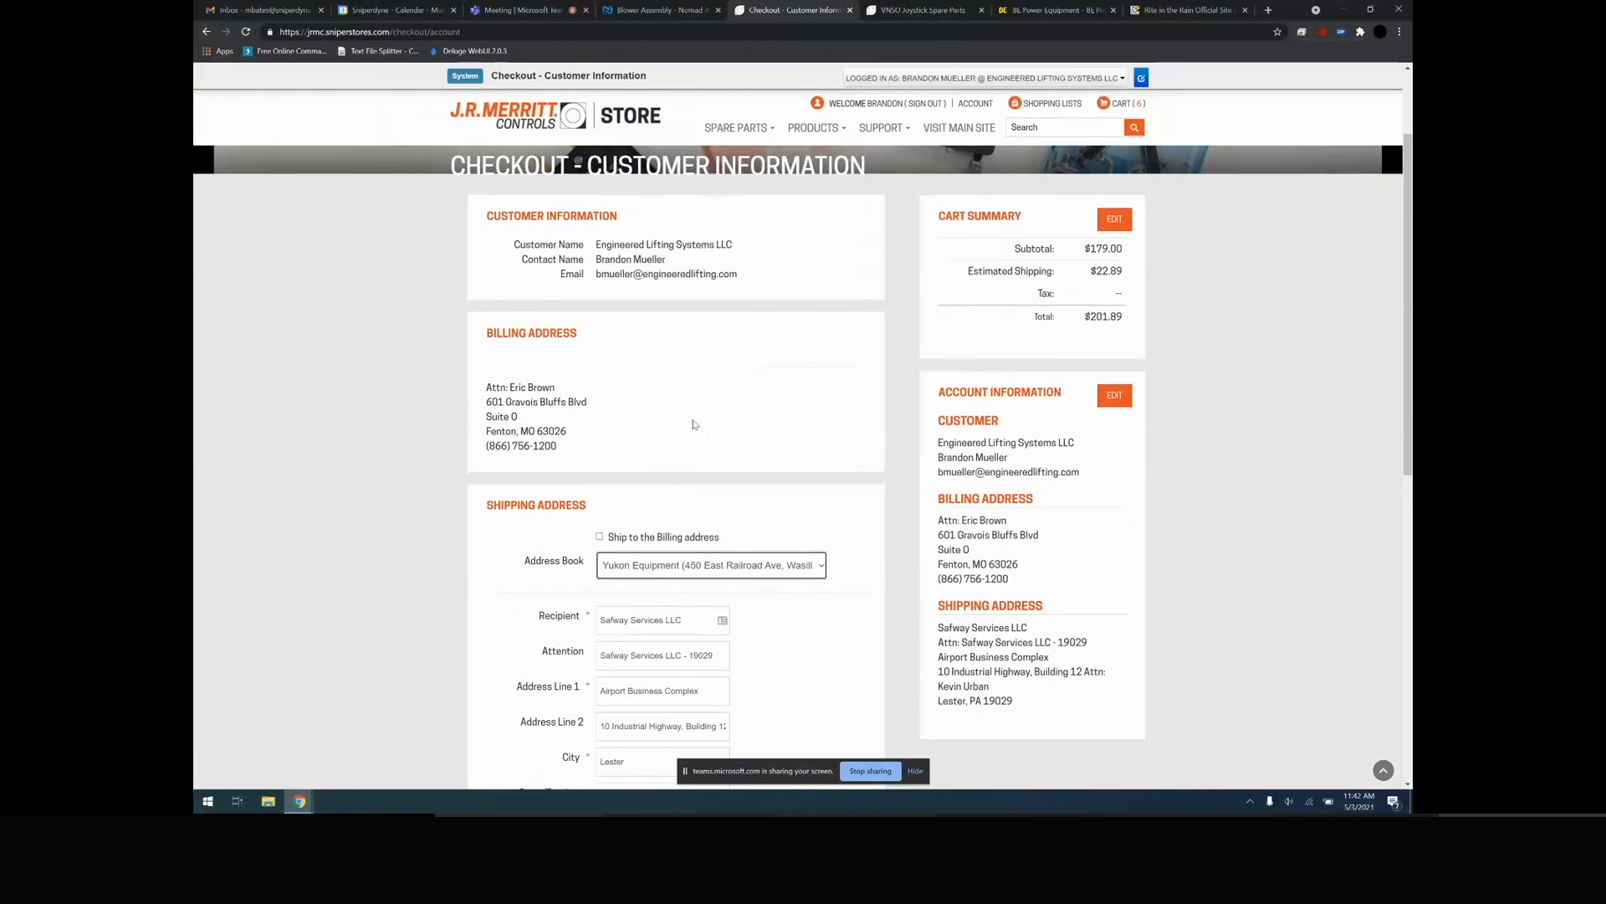
scroll(824, 589, down, 3)
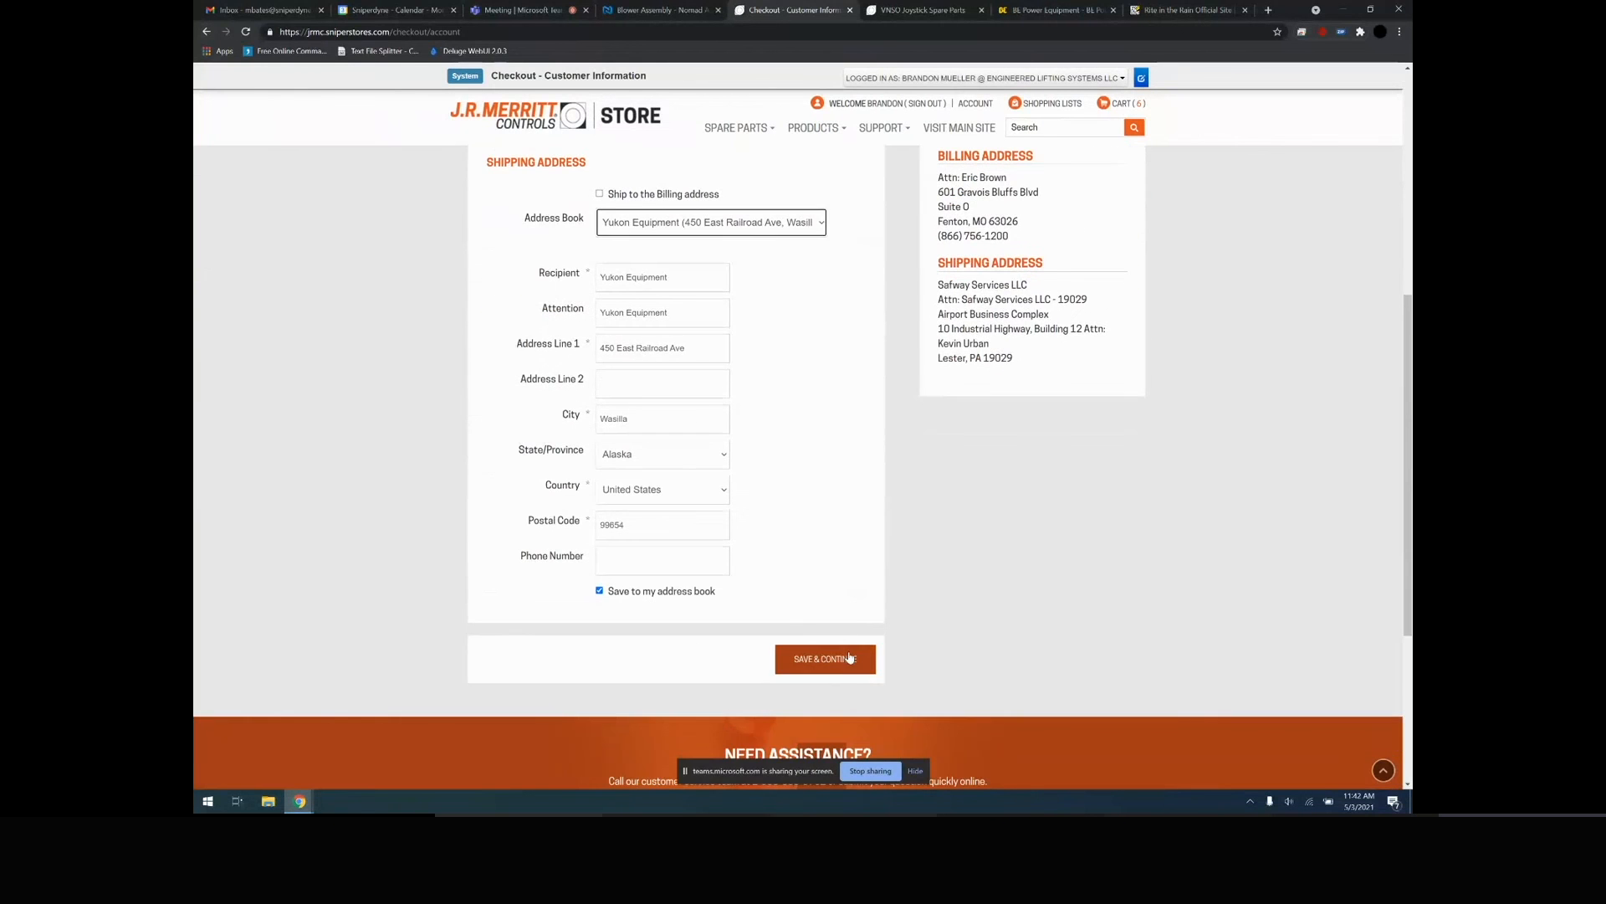
click(849, 658)
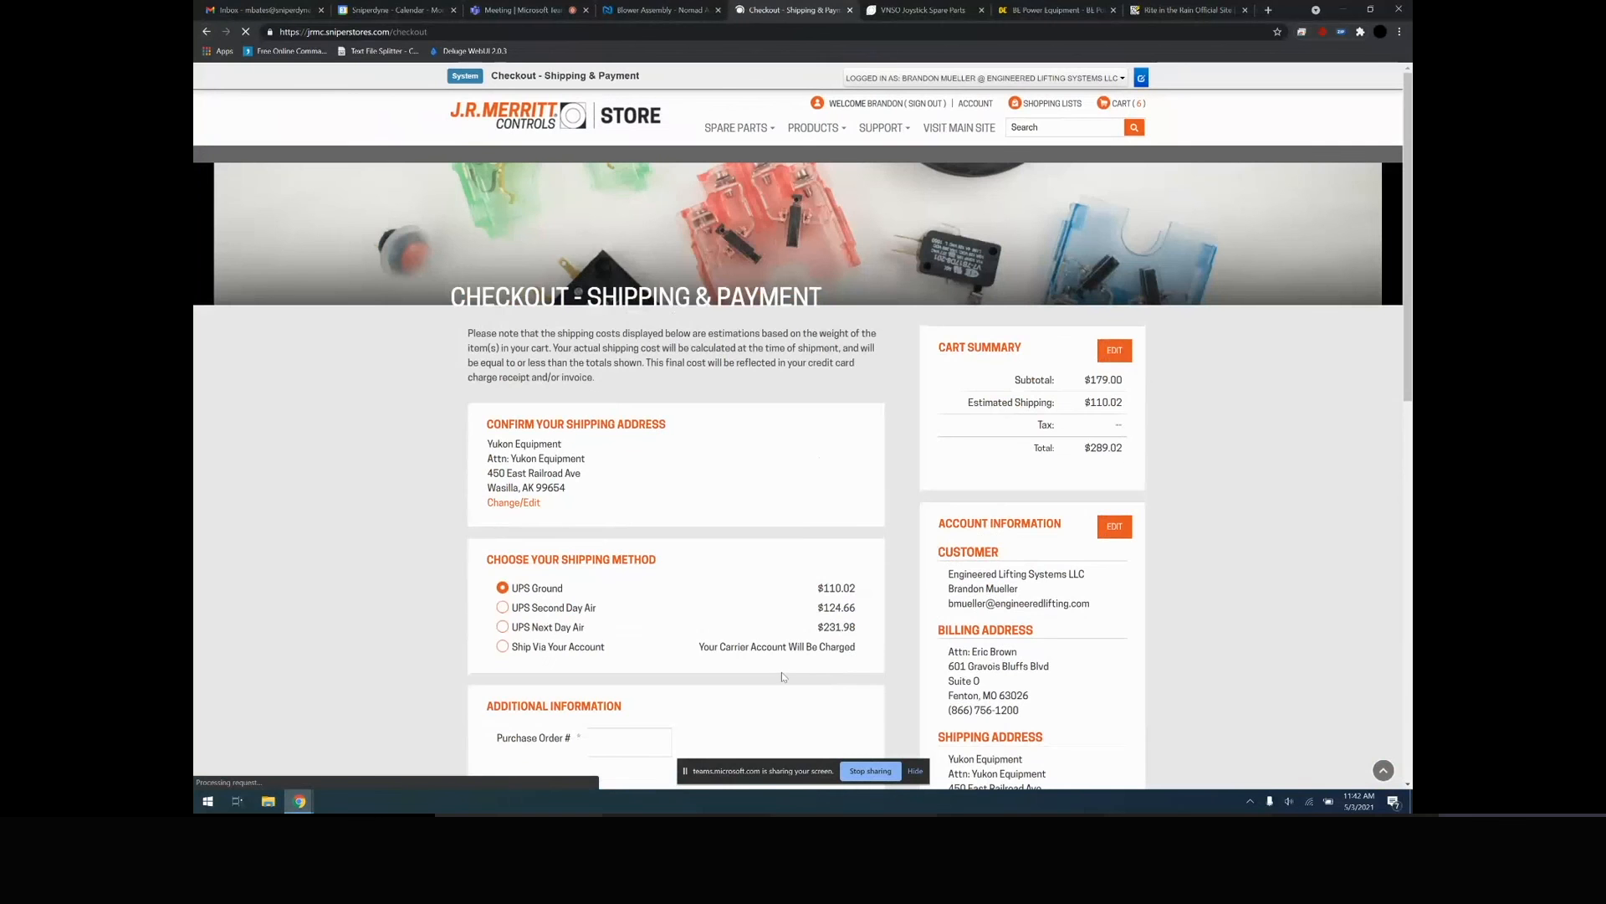
Choose Ship Via Your Account as the shipping method and enter the carrier account number
click(502, 645)
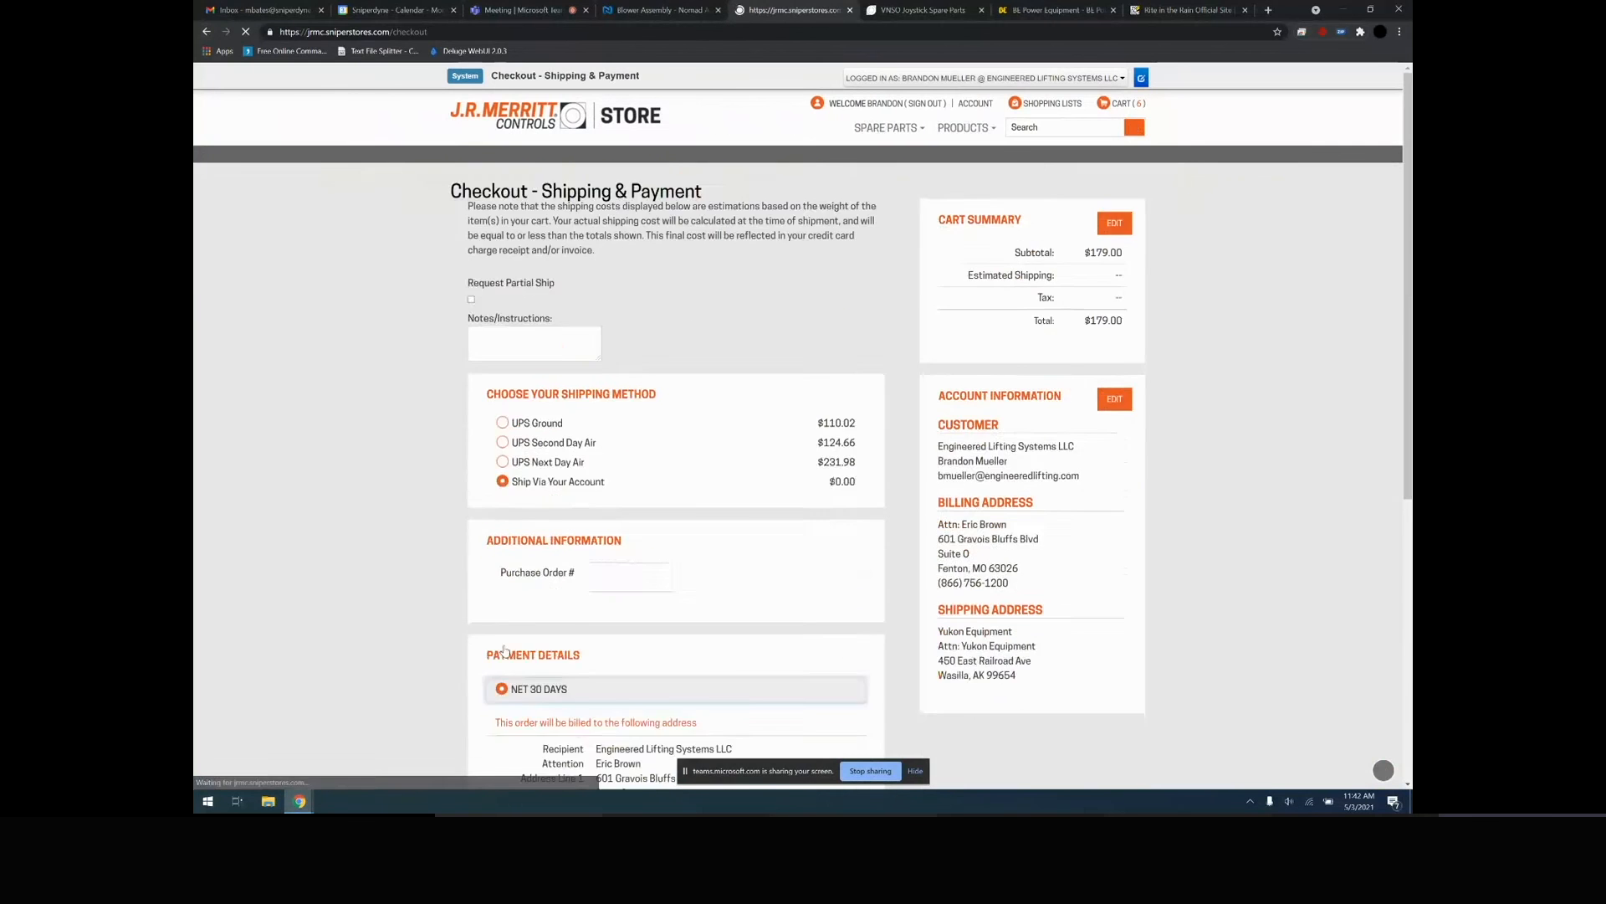
scroll(502, 644, down, 1)
click(615, 636)
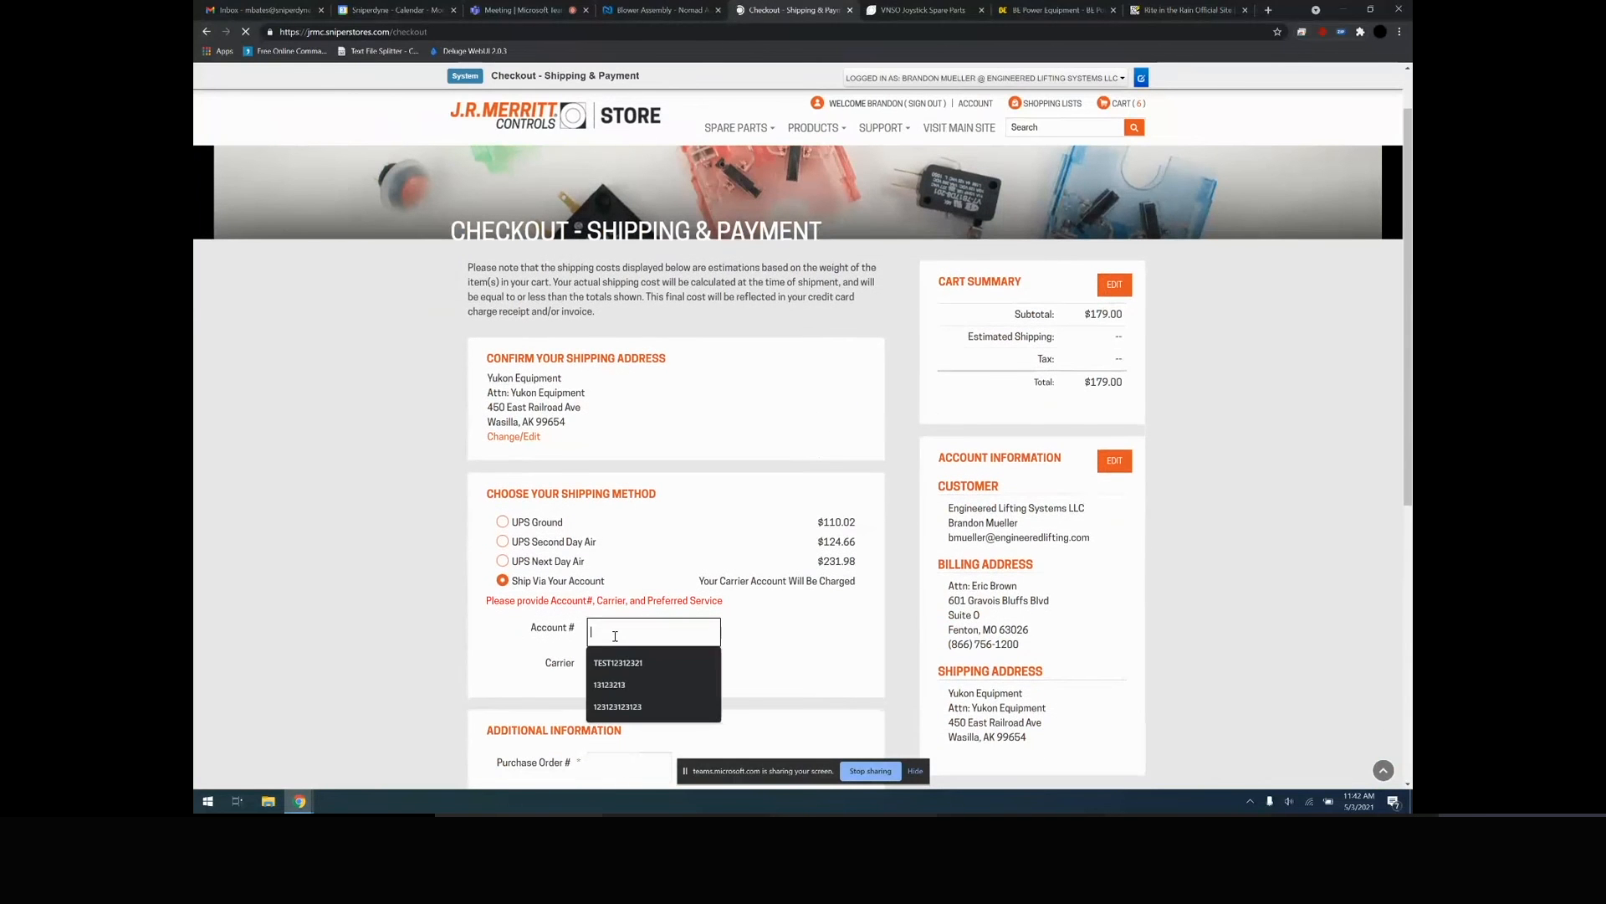
text(123123123123)
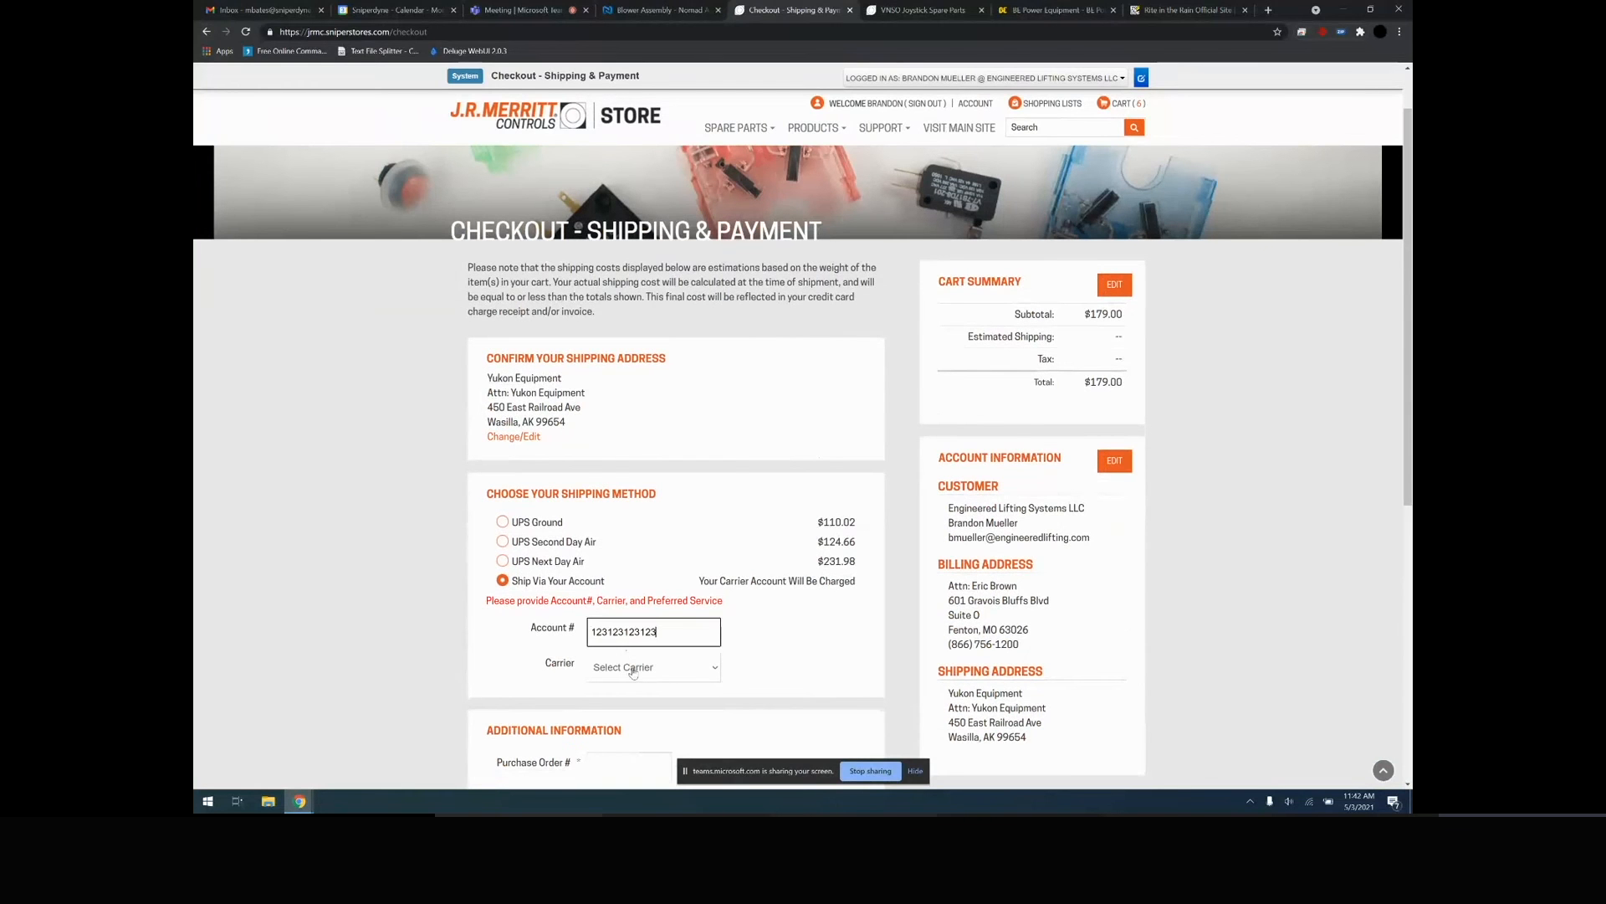
Set the carrier to FedEx and its shipping service to Ground
click(633, 673)
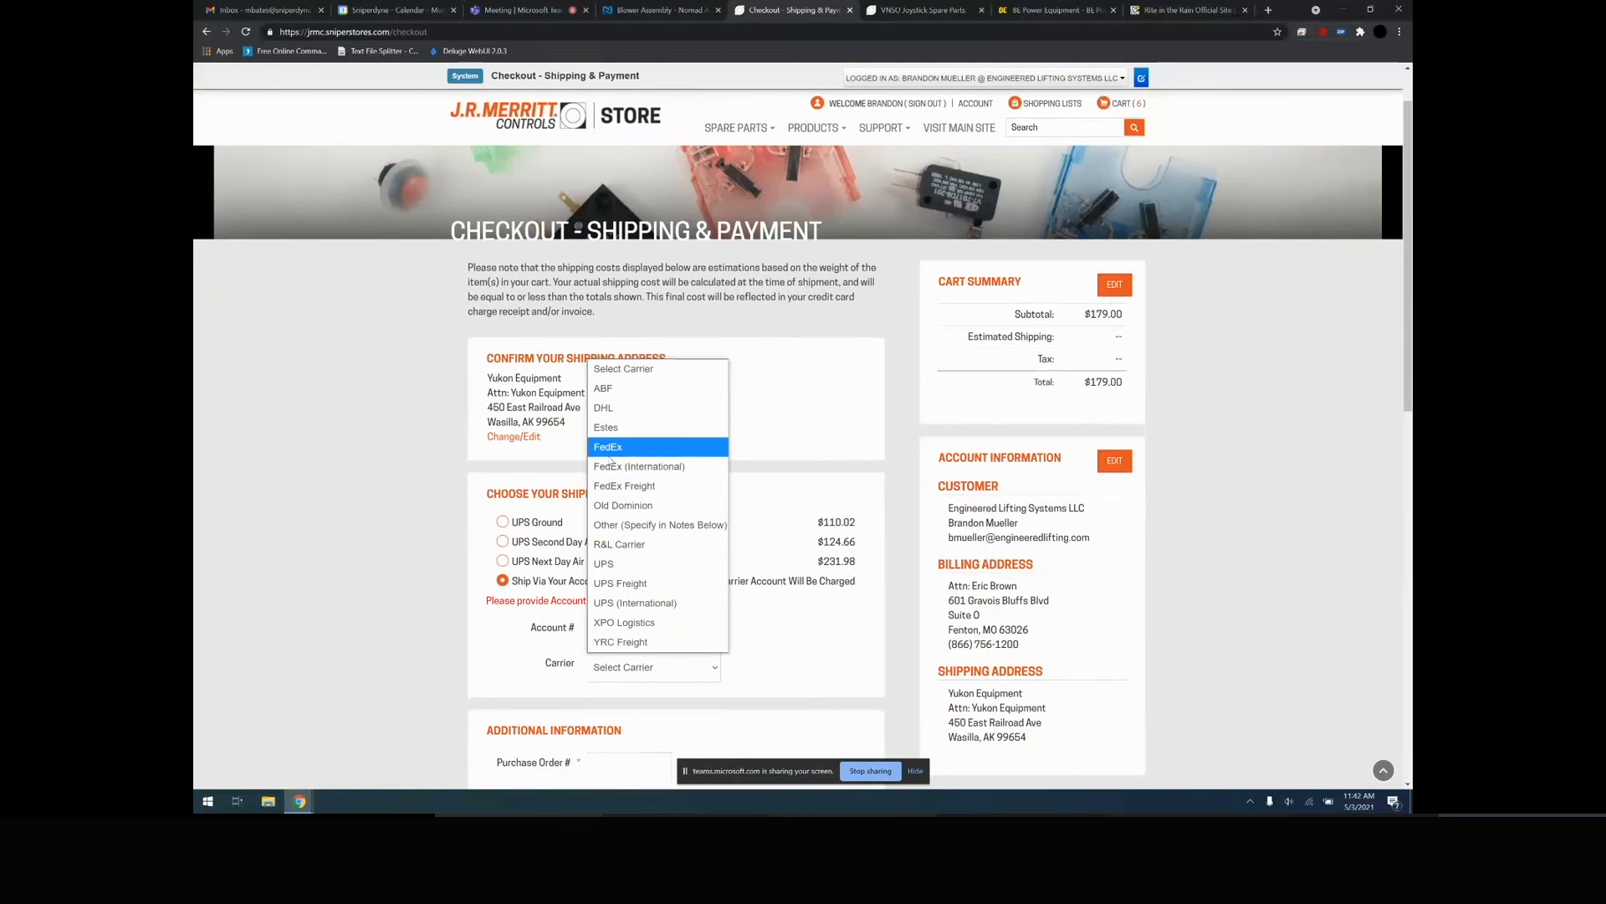
click(614, 452)
scroll(615, 454, down, 1)
click(636, 605)
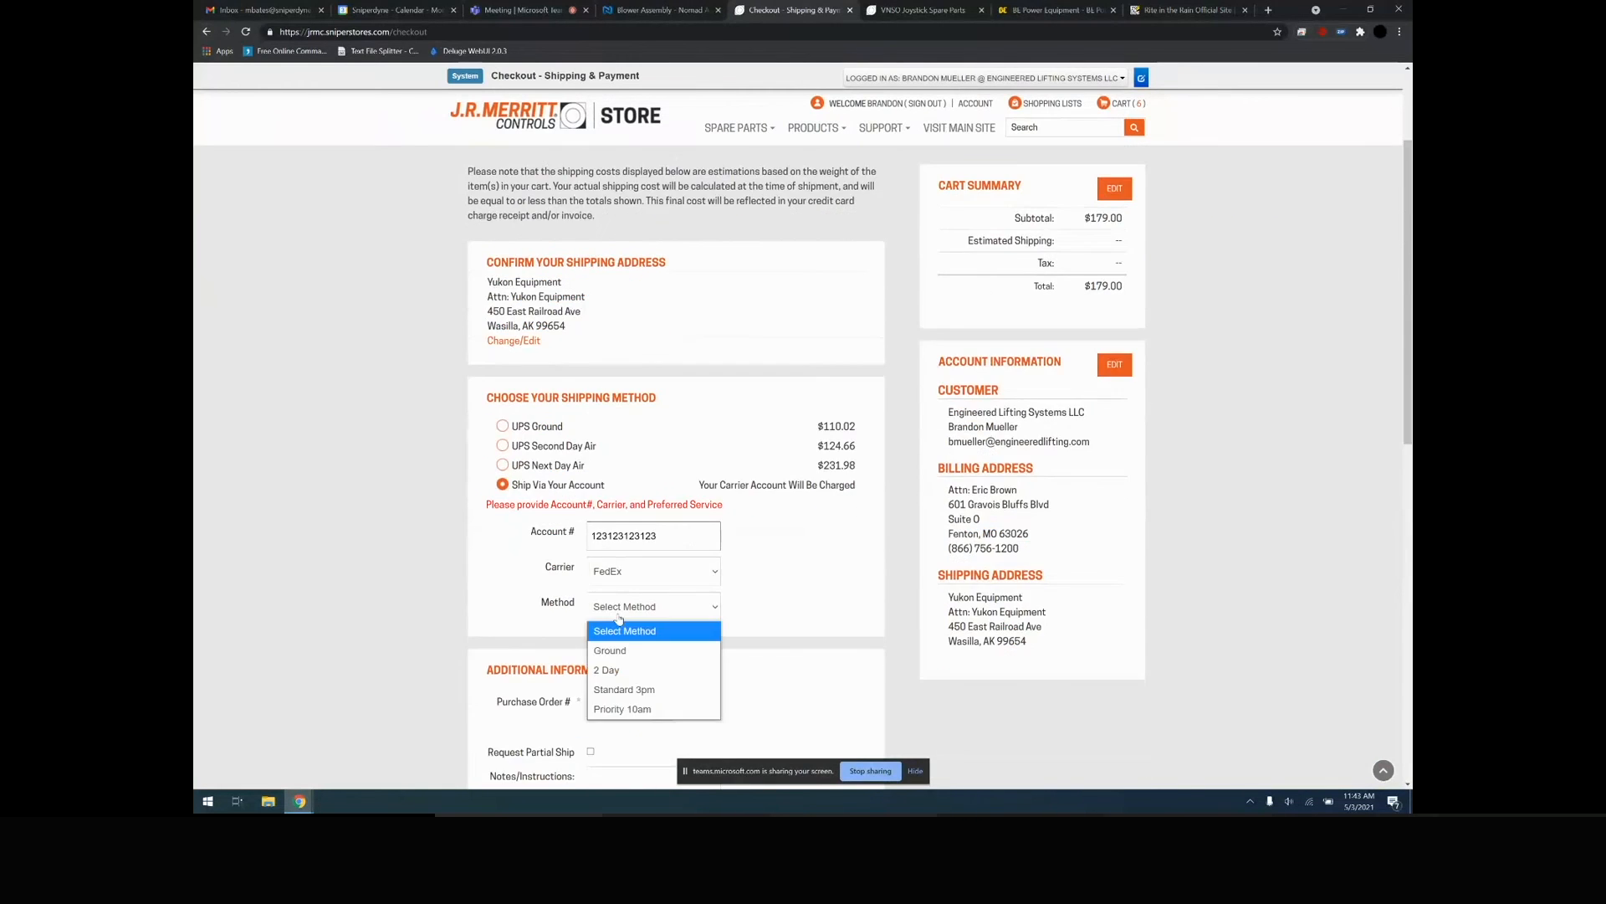
click(633, 658)
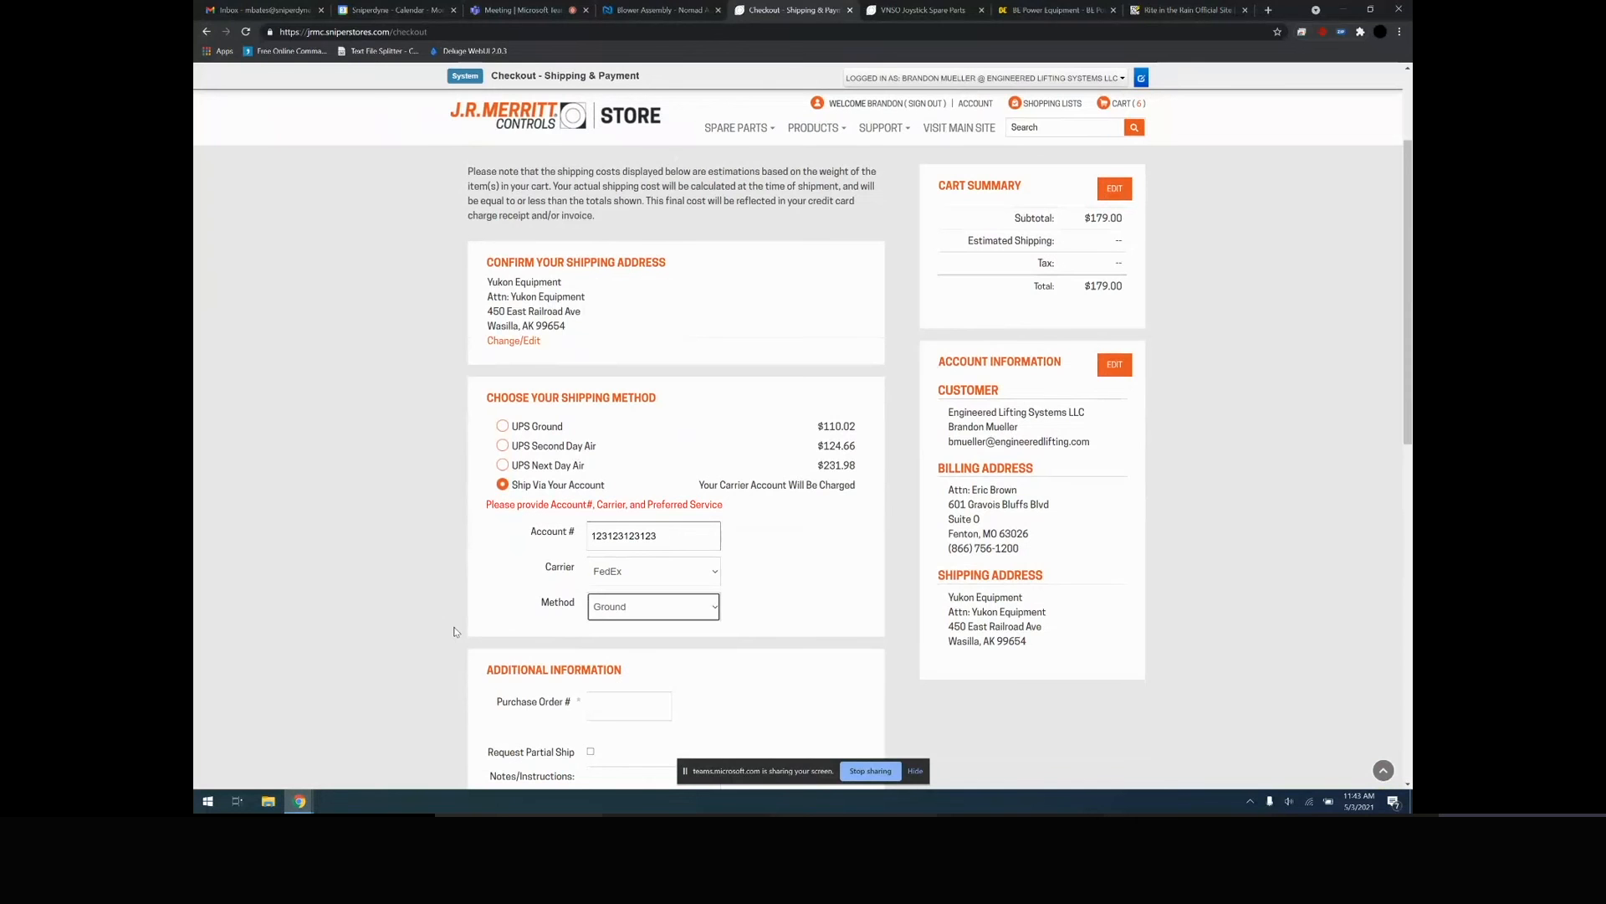
Fill in the additional information with a purchase order number, a partial shipment request and the note "test"
scroll(644, 636, down, 2)
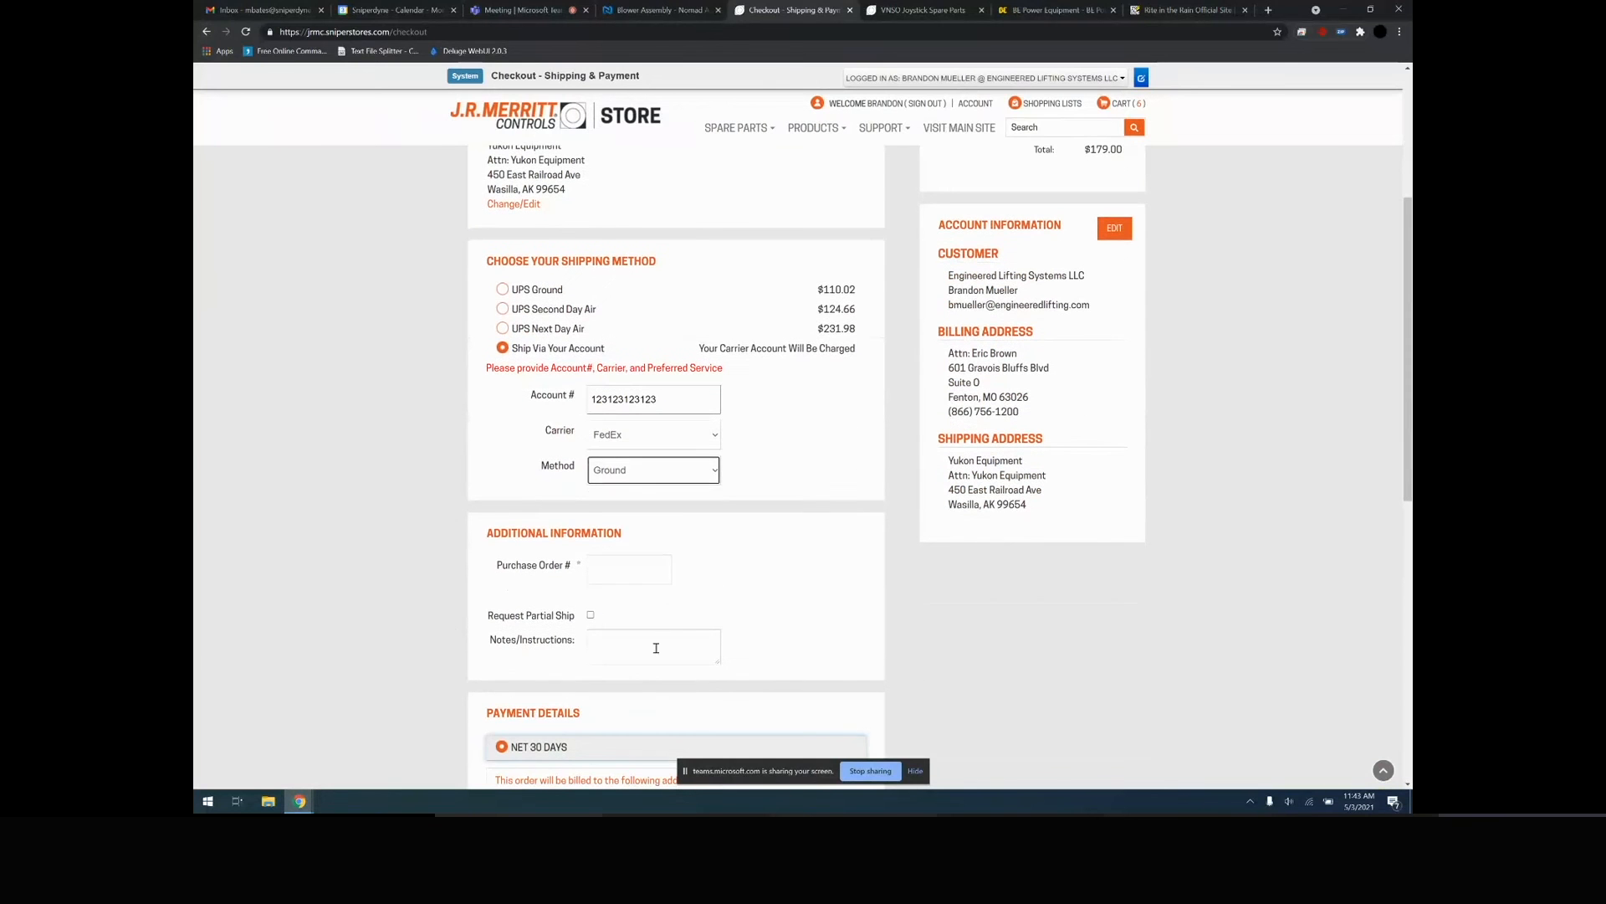
click(653, 570)
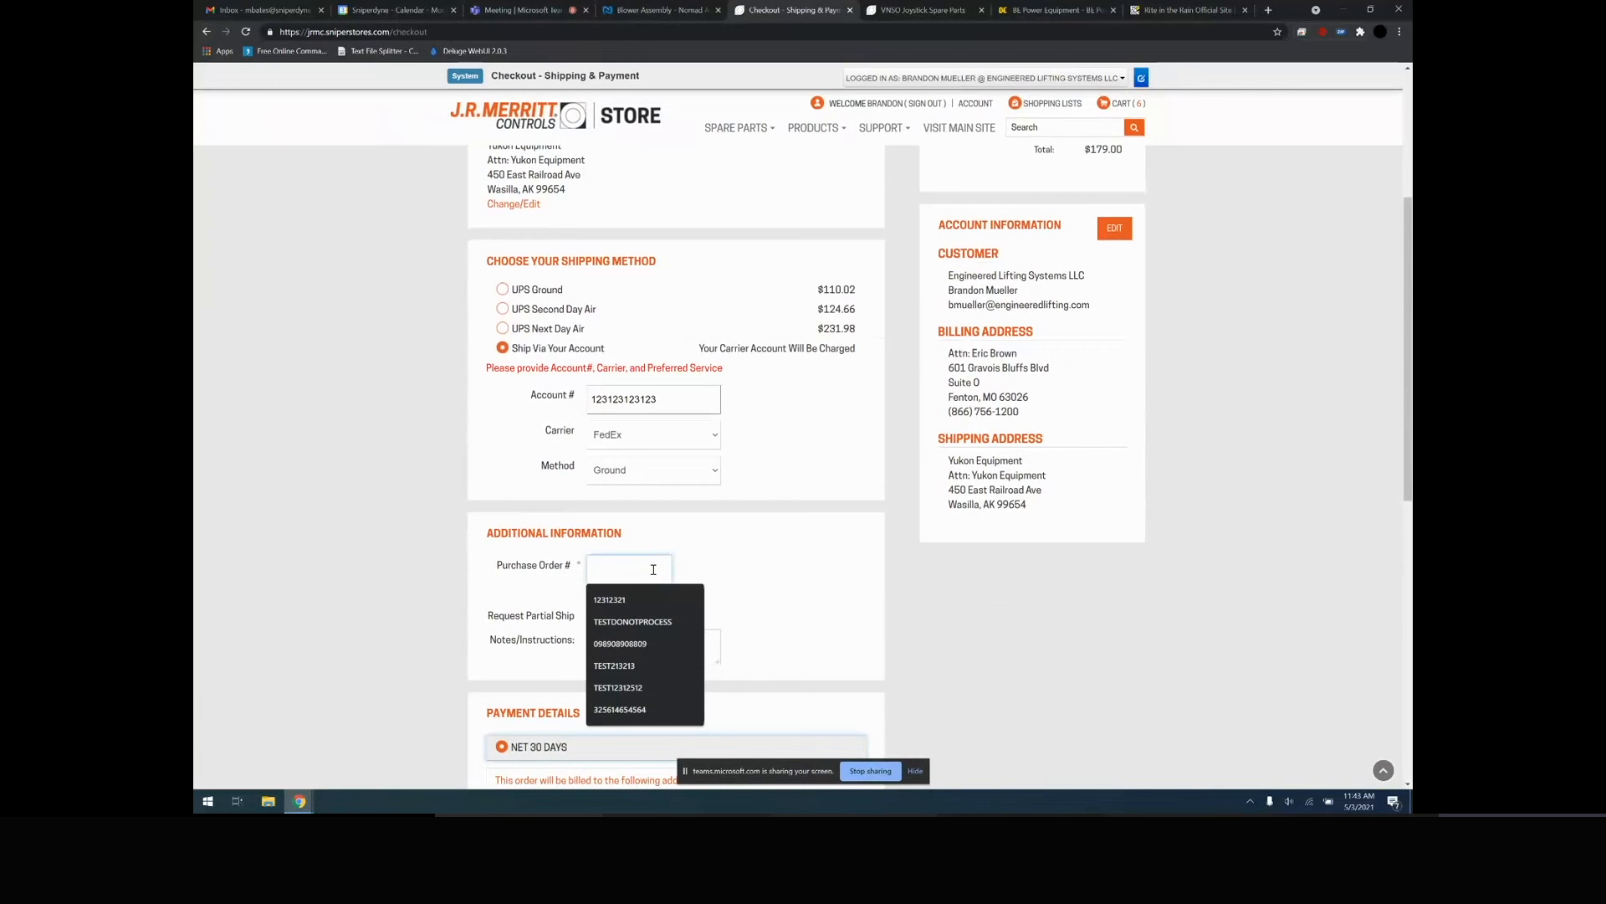
text(324324324324)
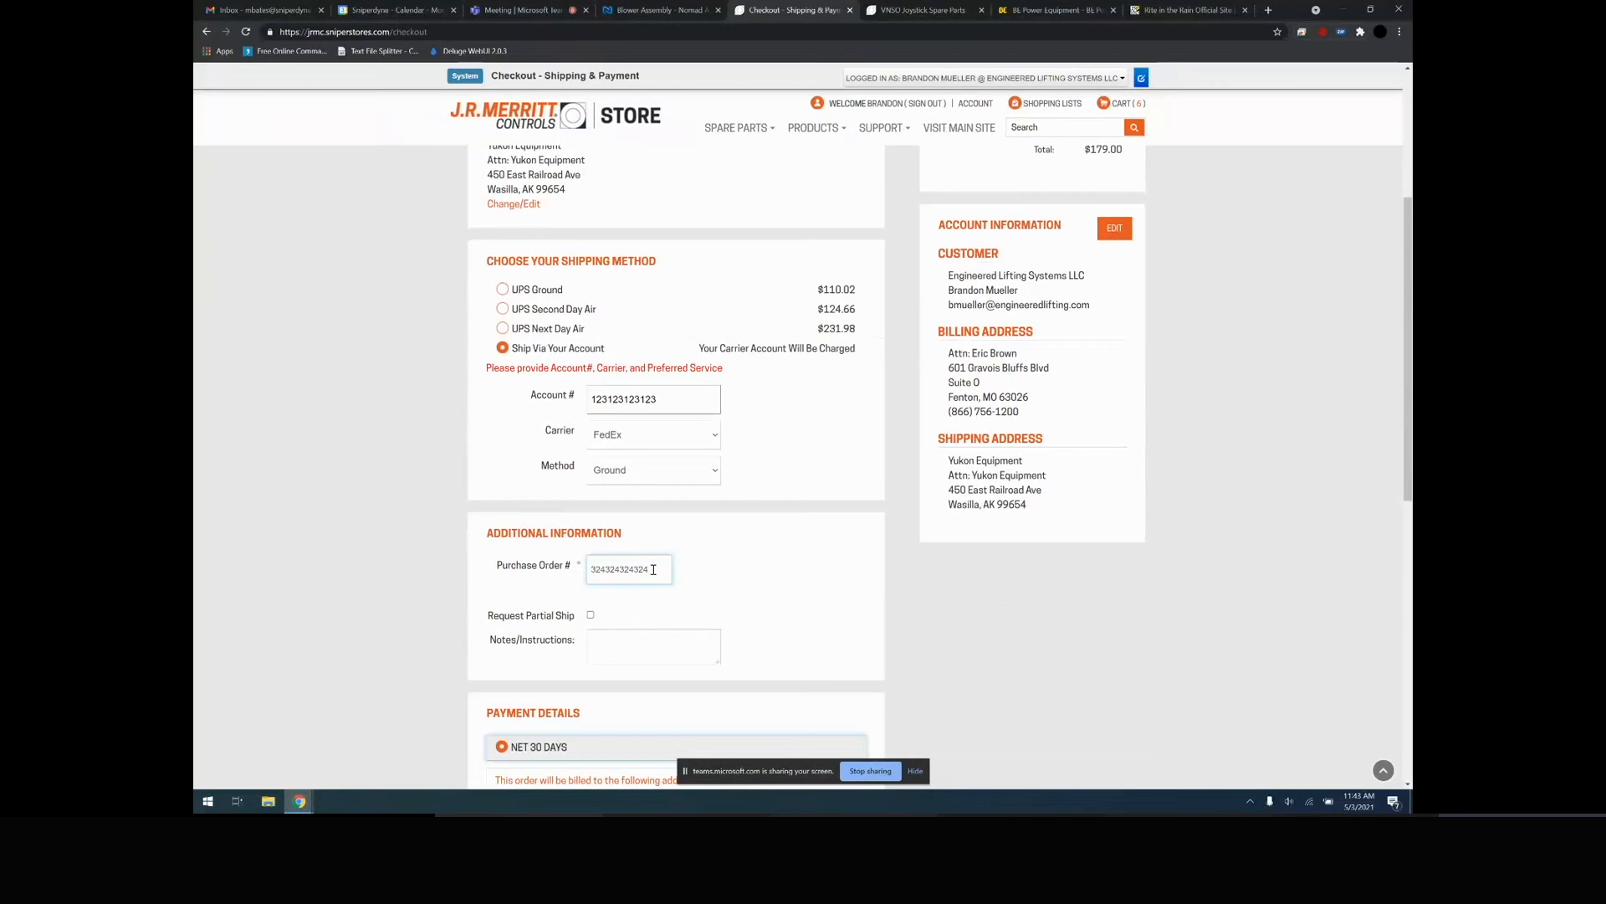
click(592, 615)
click(591, 616)
click(614, 647)
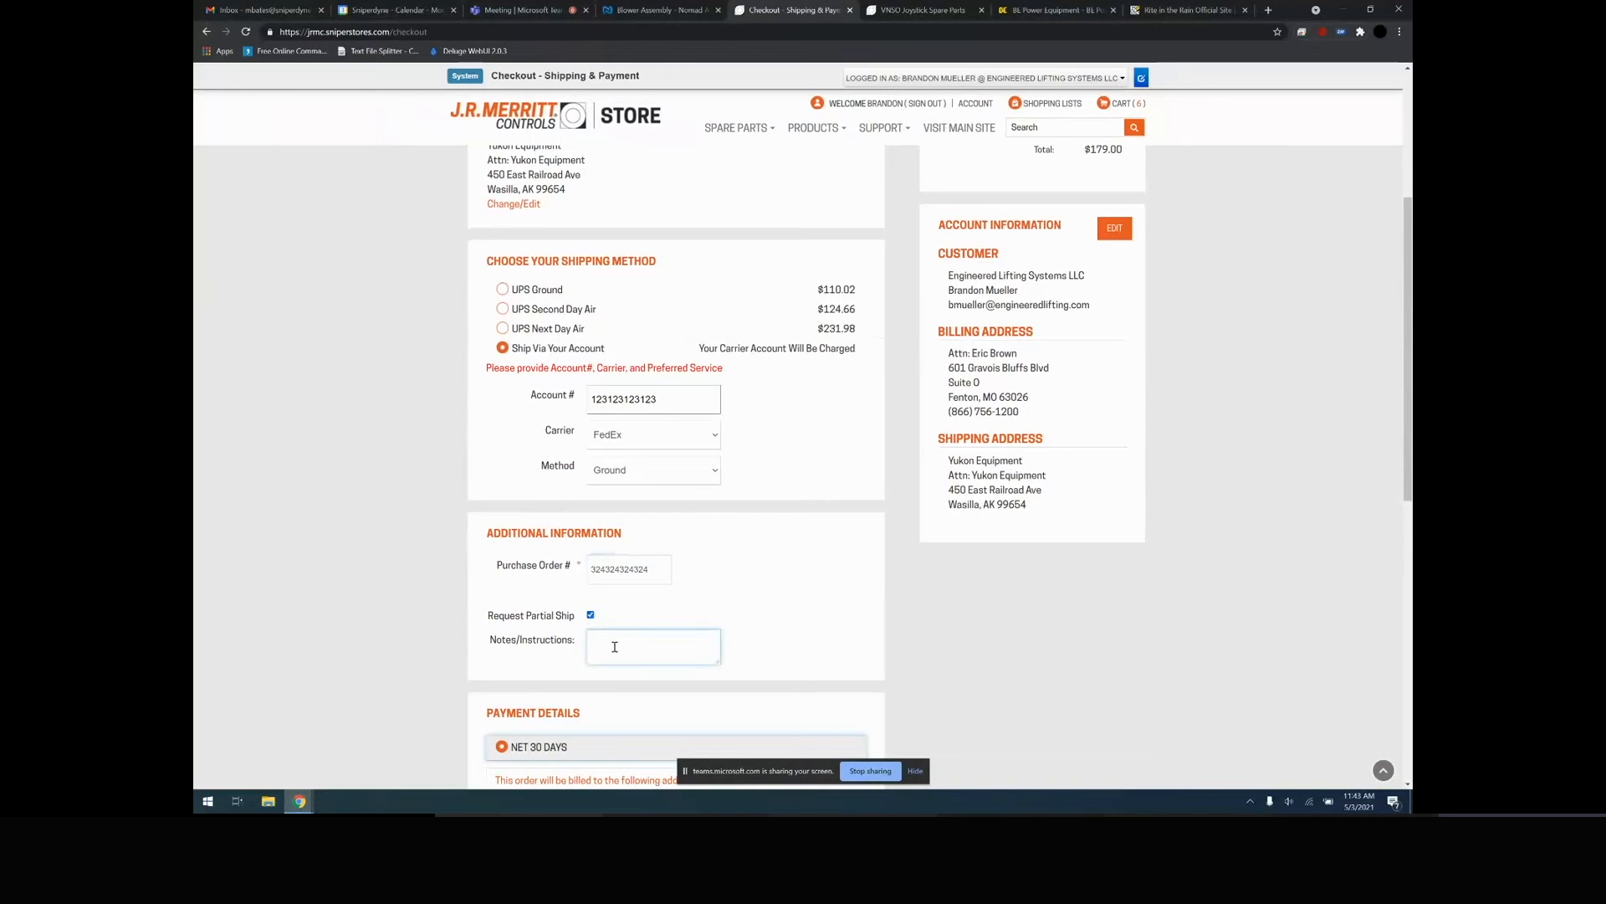
text(test)
Switch the payment method from Net 30 Days to Credit Card
scroll(615, 648, down, 5)
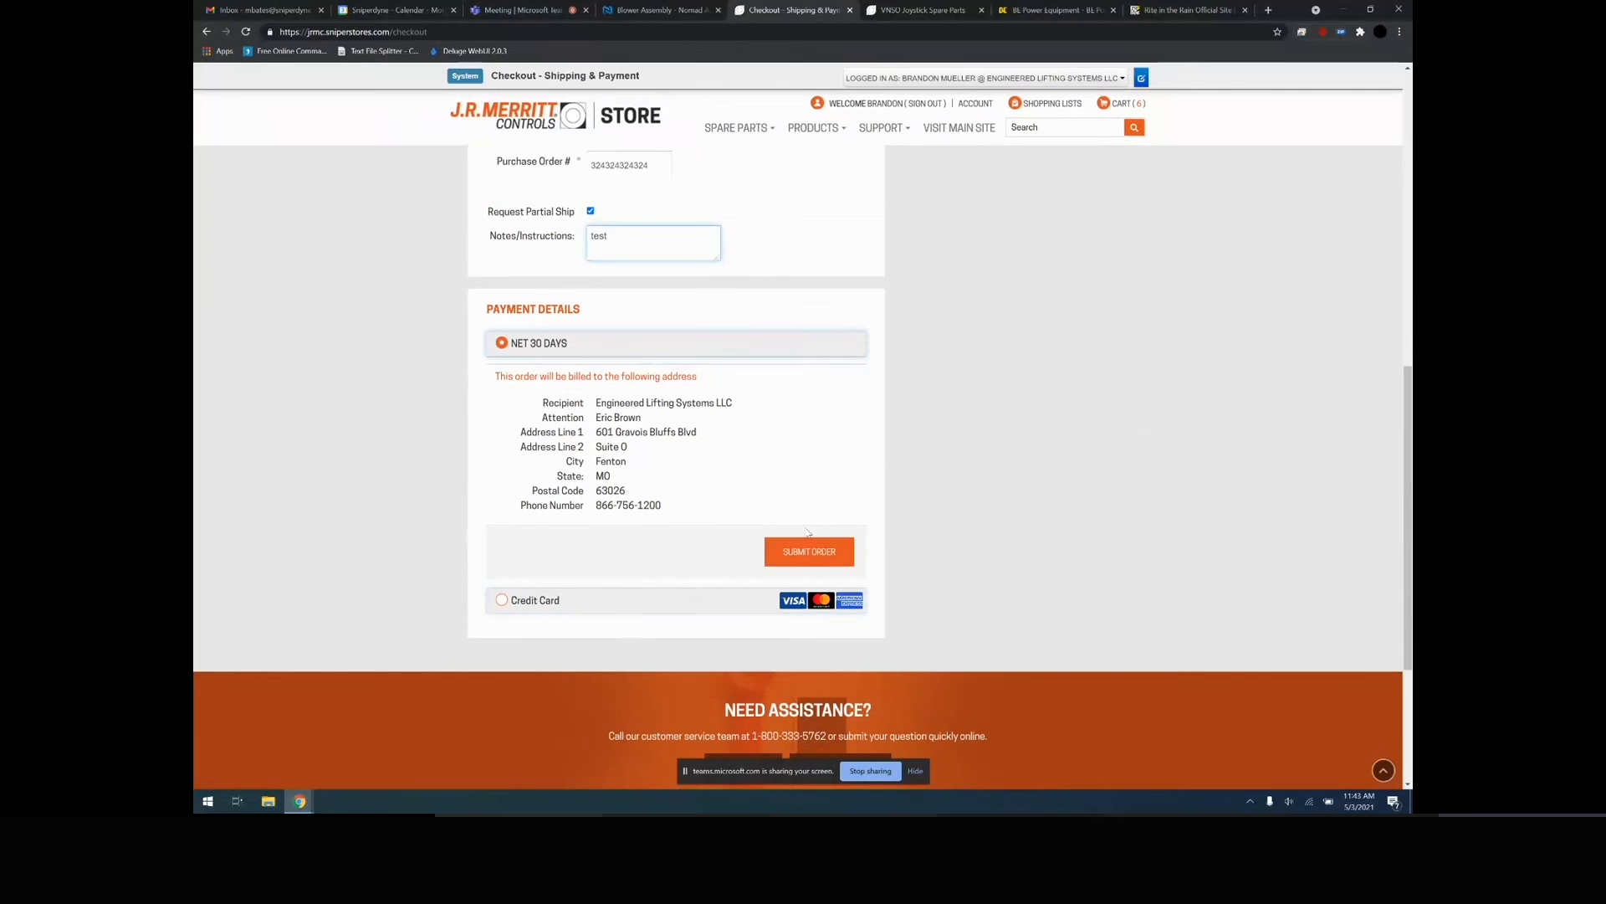
click(660, 602)
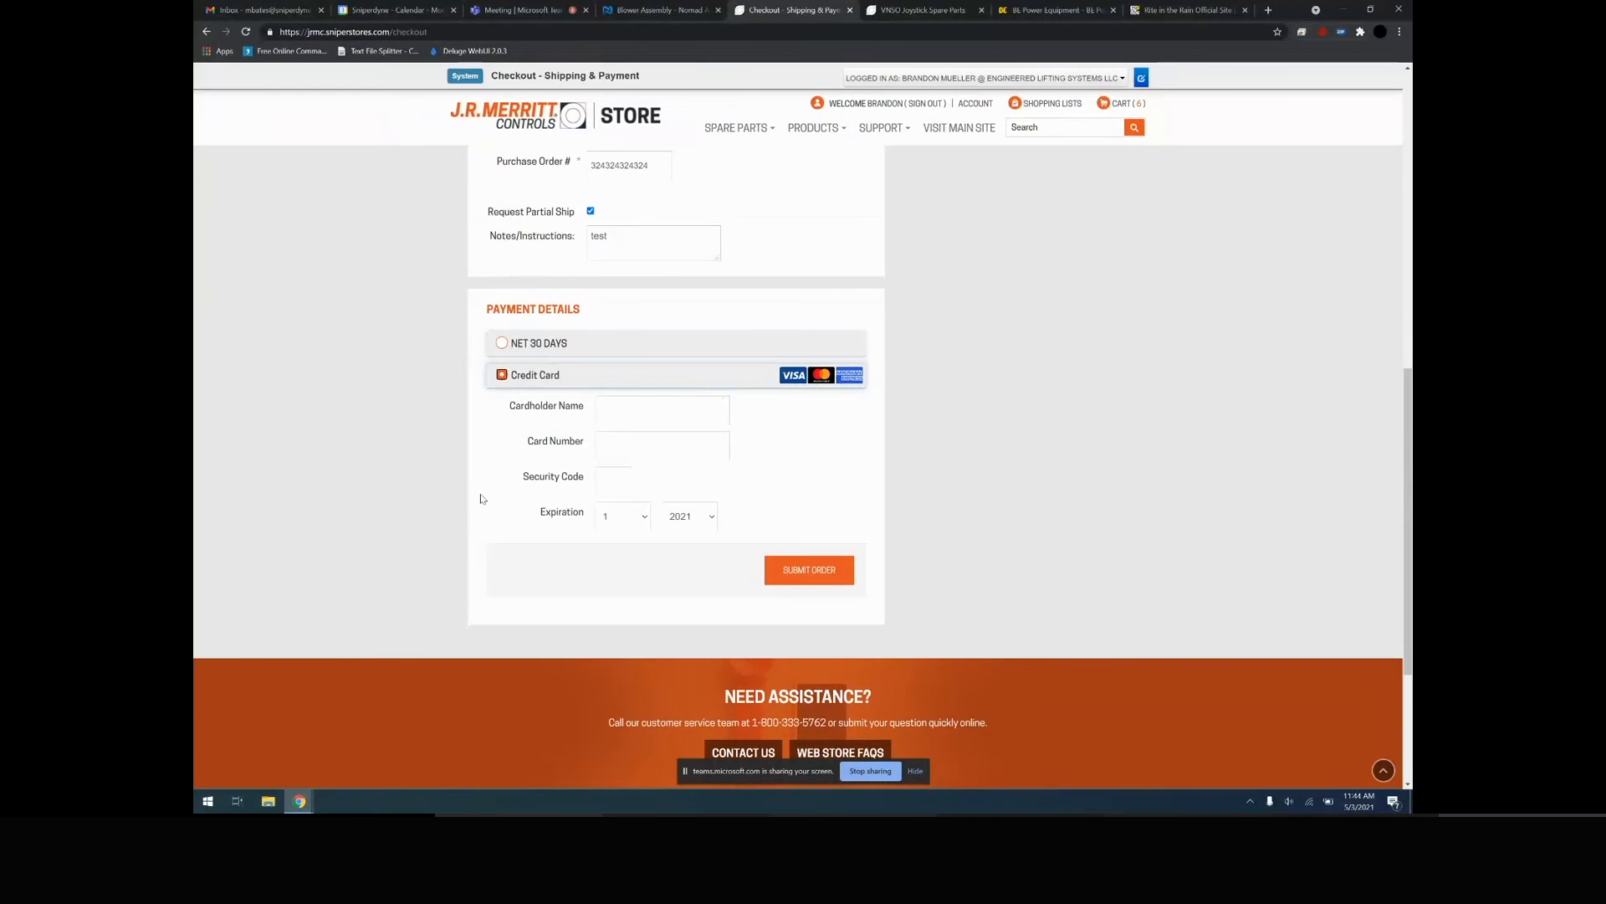
Open the customer's account page and view the Apr 22 order receipt entry that has a tracking number
click(973, 106)
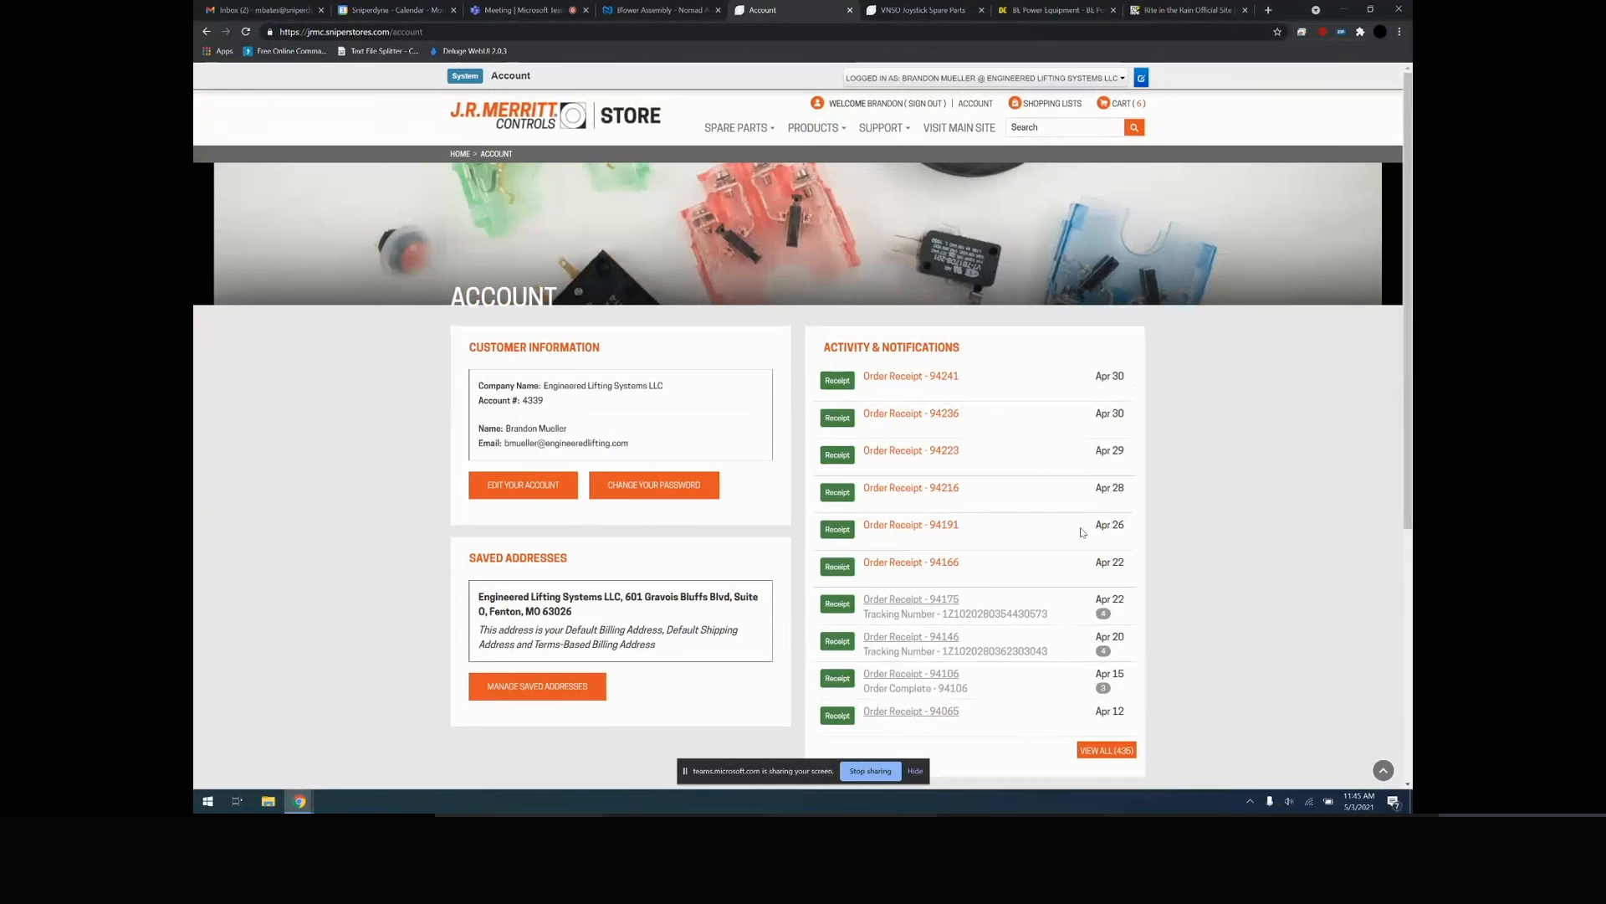
scroll(1081, 532, down, 1)
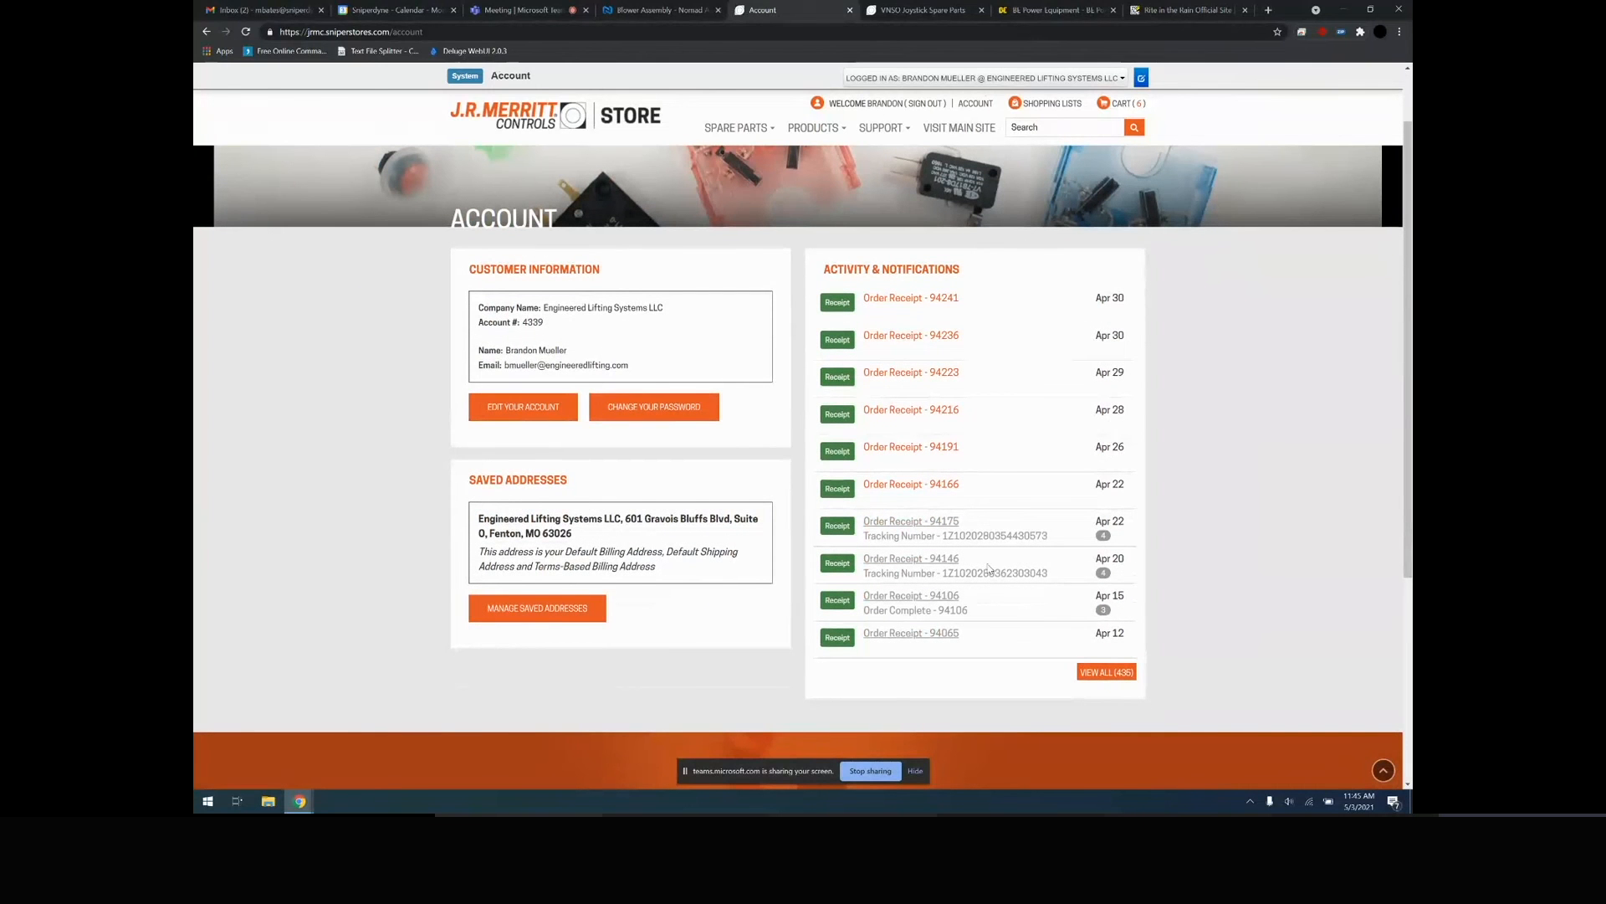
click(938, 527)
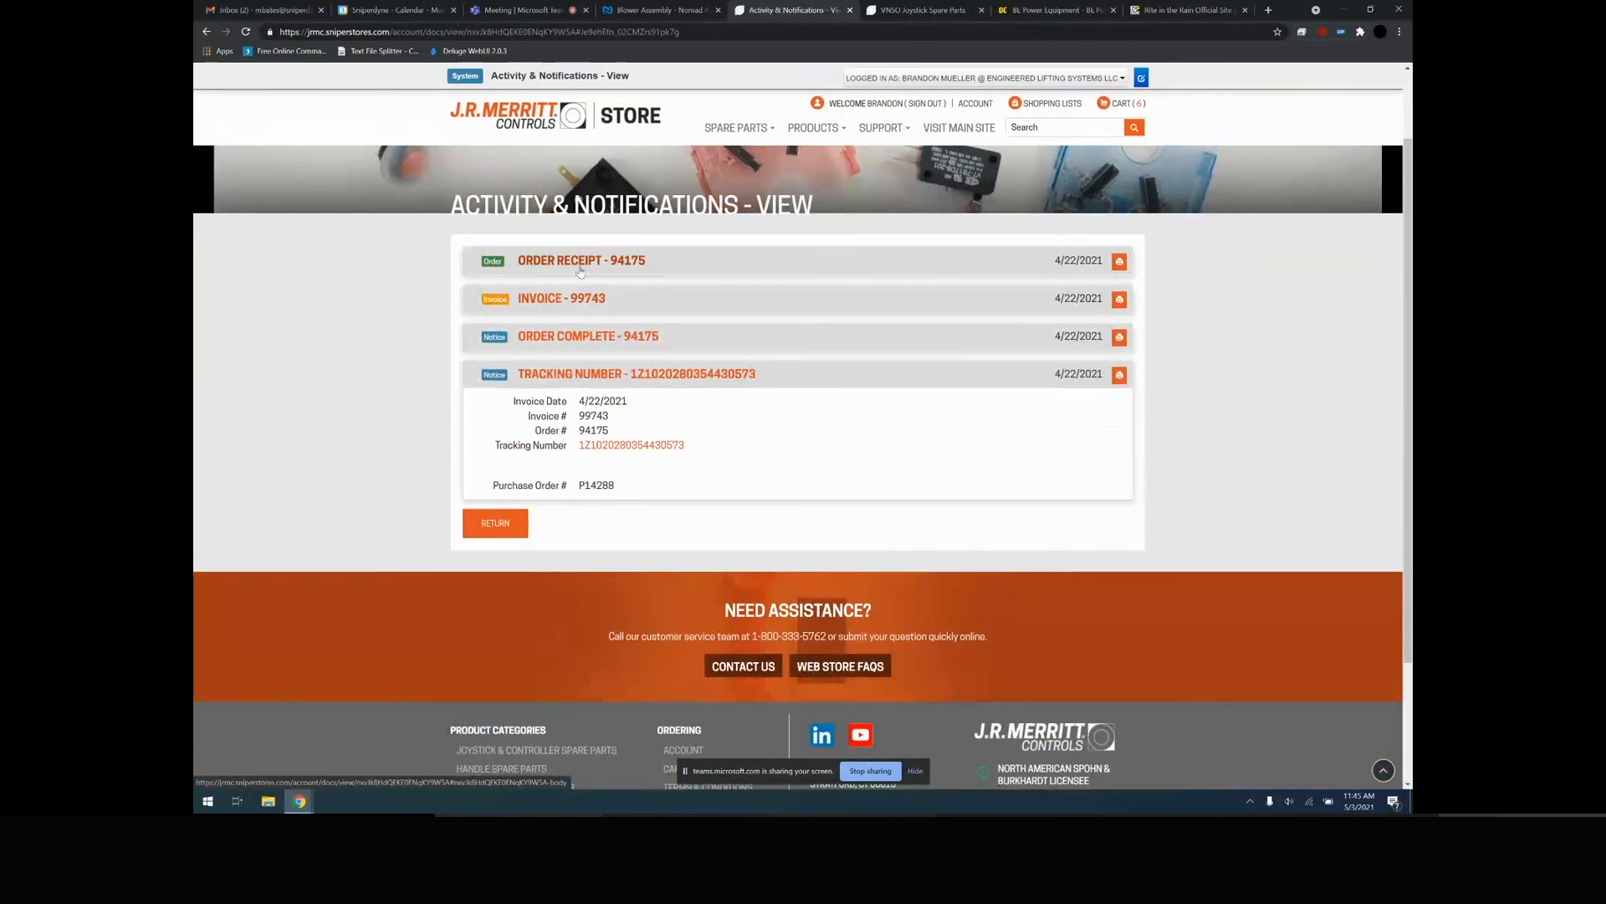
Expand the order receipt and the invoice in the Apr 22 order's documents to review their details
click(580, 266)
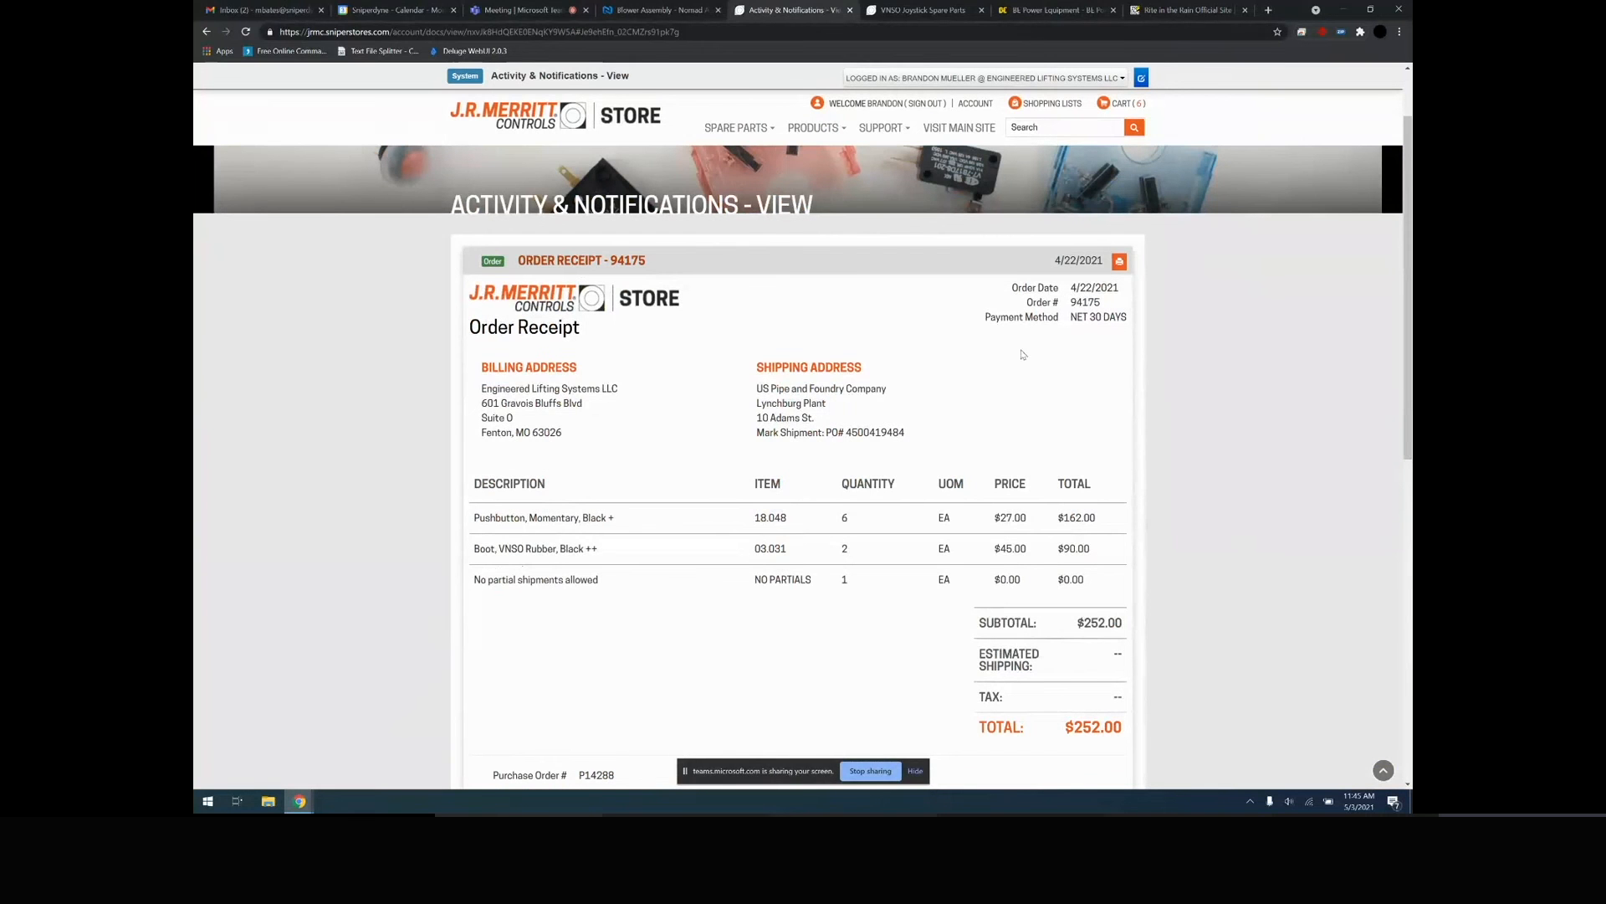
scroll(680, 638, down, 2)
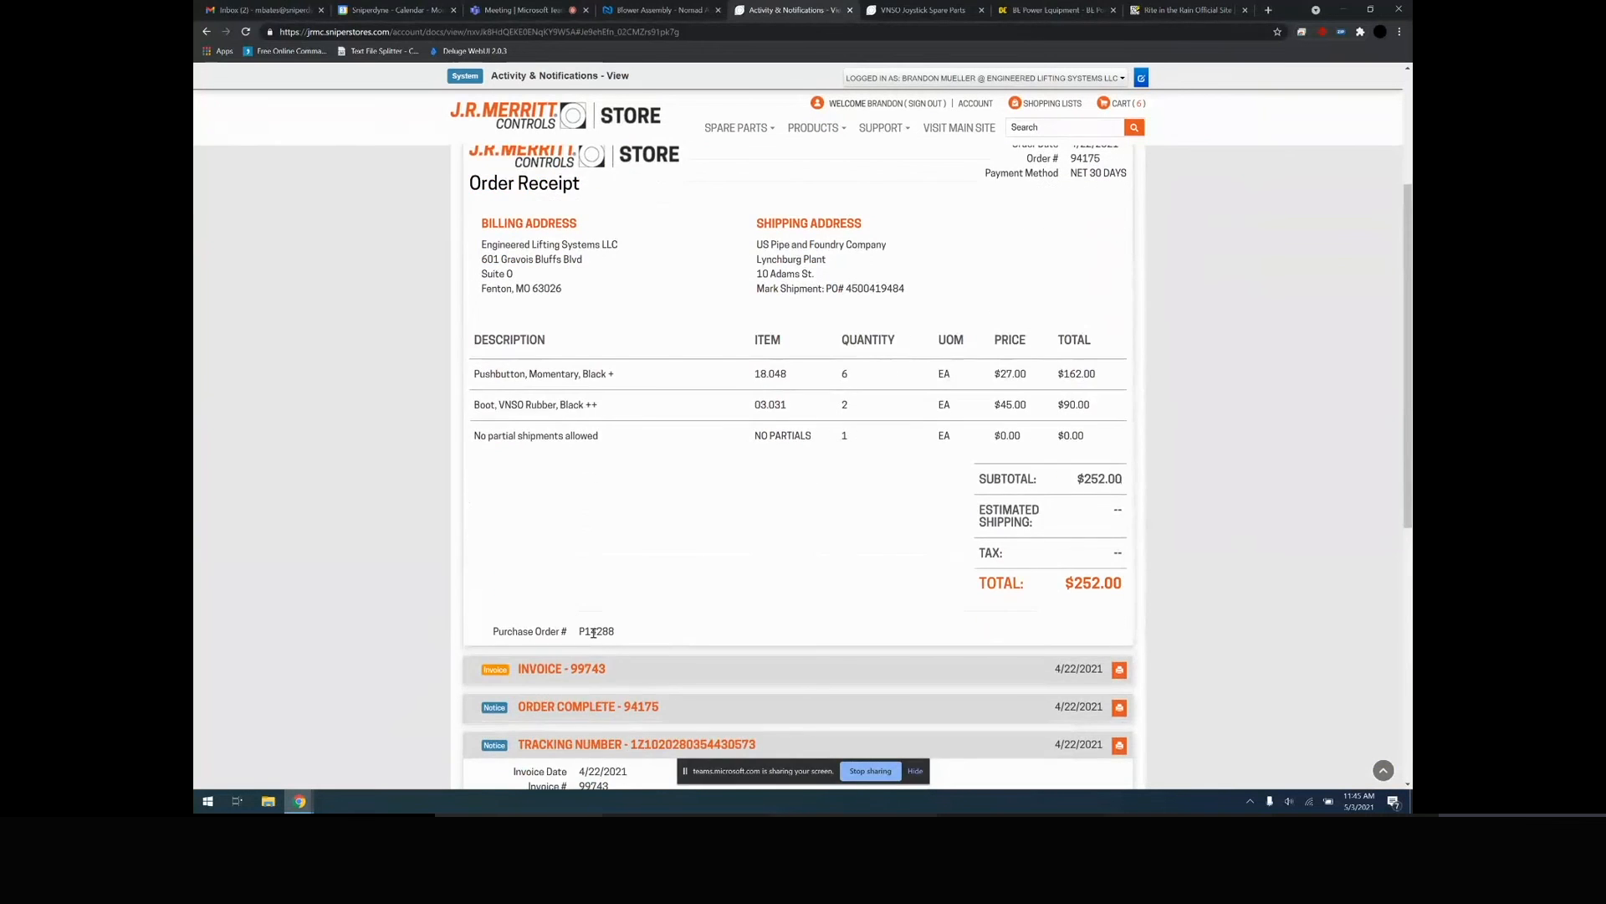
click(552, 669)
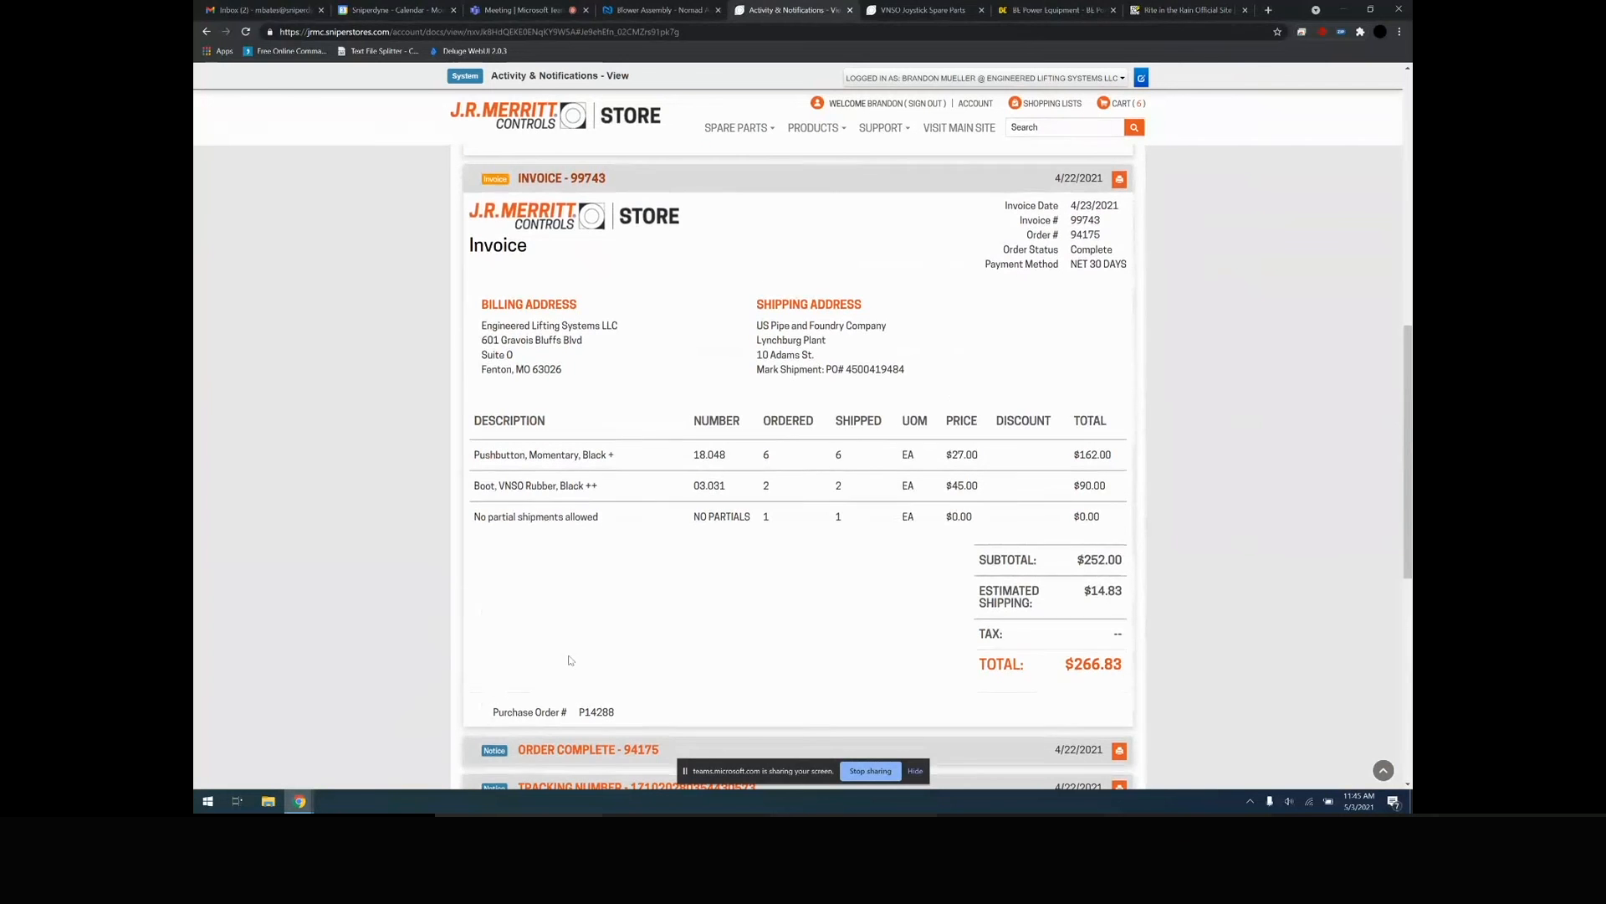
scroll(604, 580, down, 3)
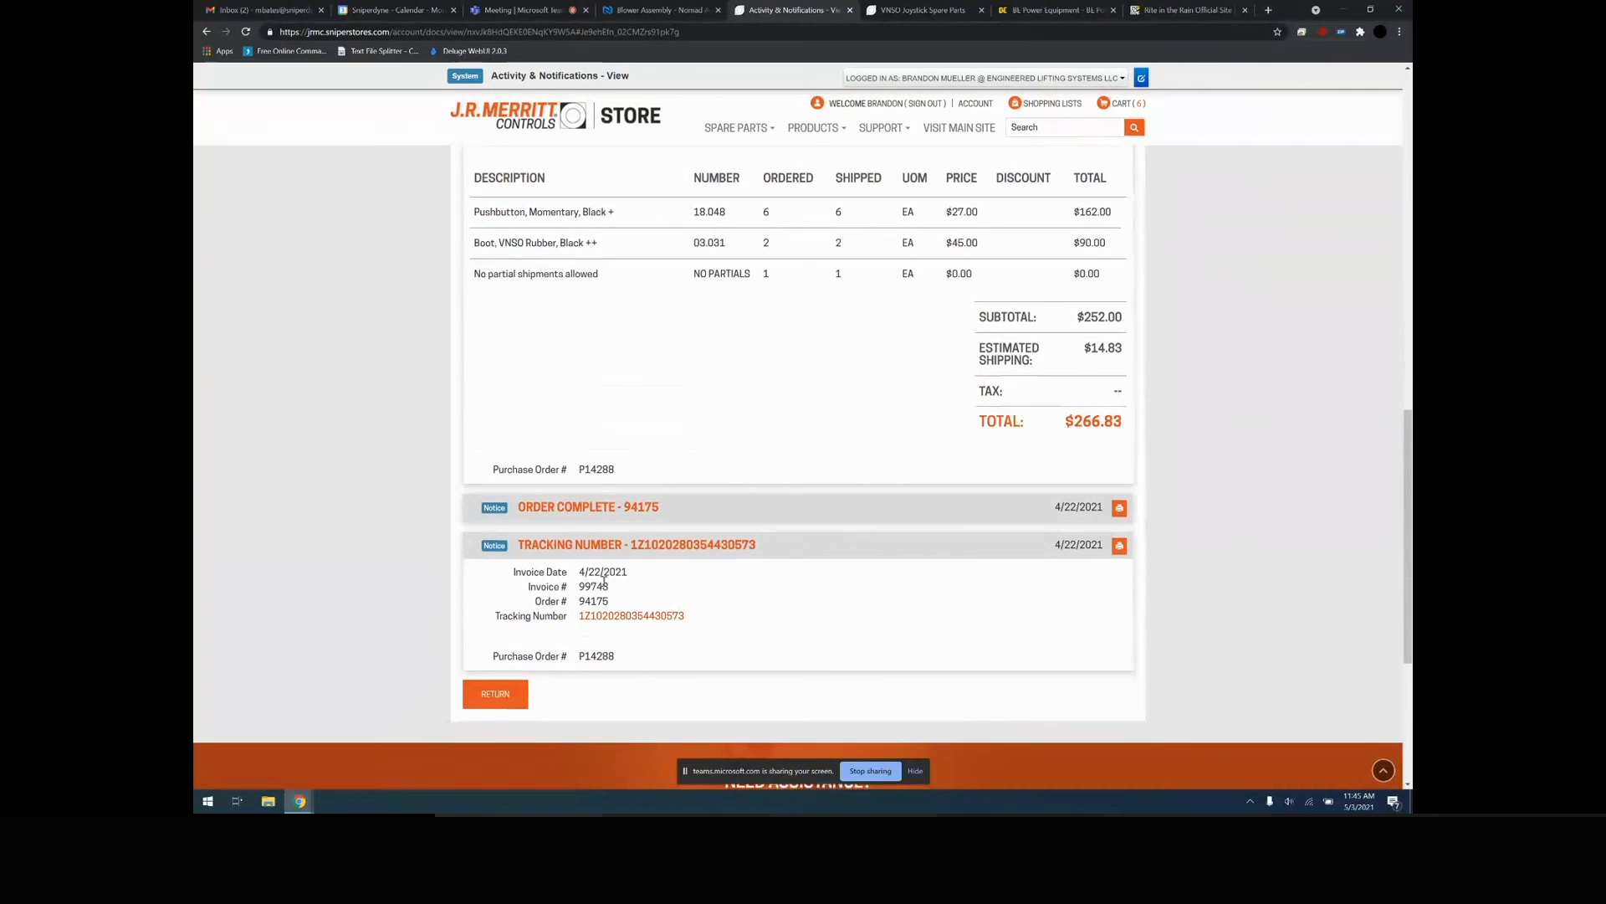
Expand the order completion notice, then check the shipment's UPS tracking page and return to the store
click(596, 512)
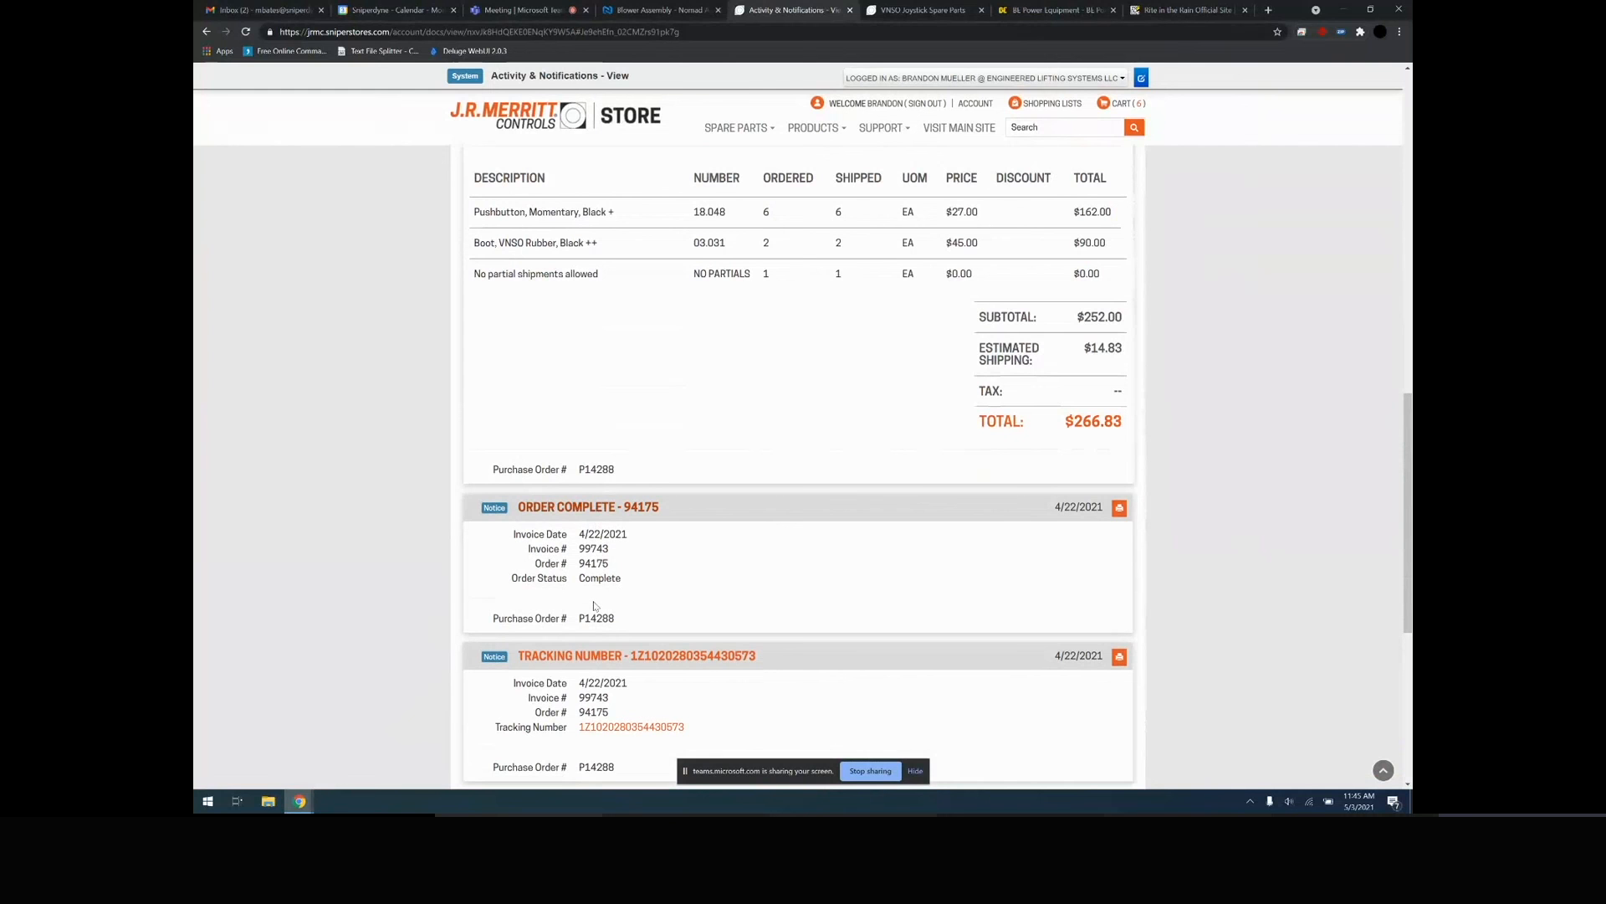
scroll(595, 585, down, 3)
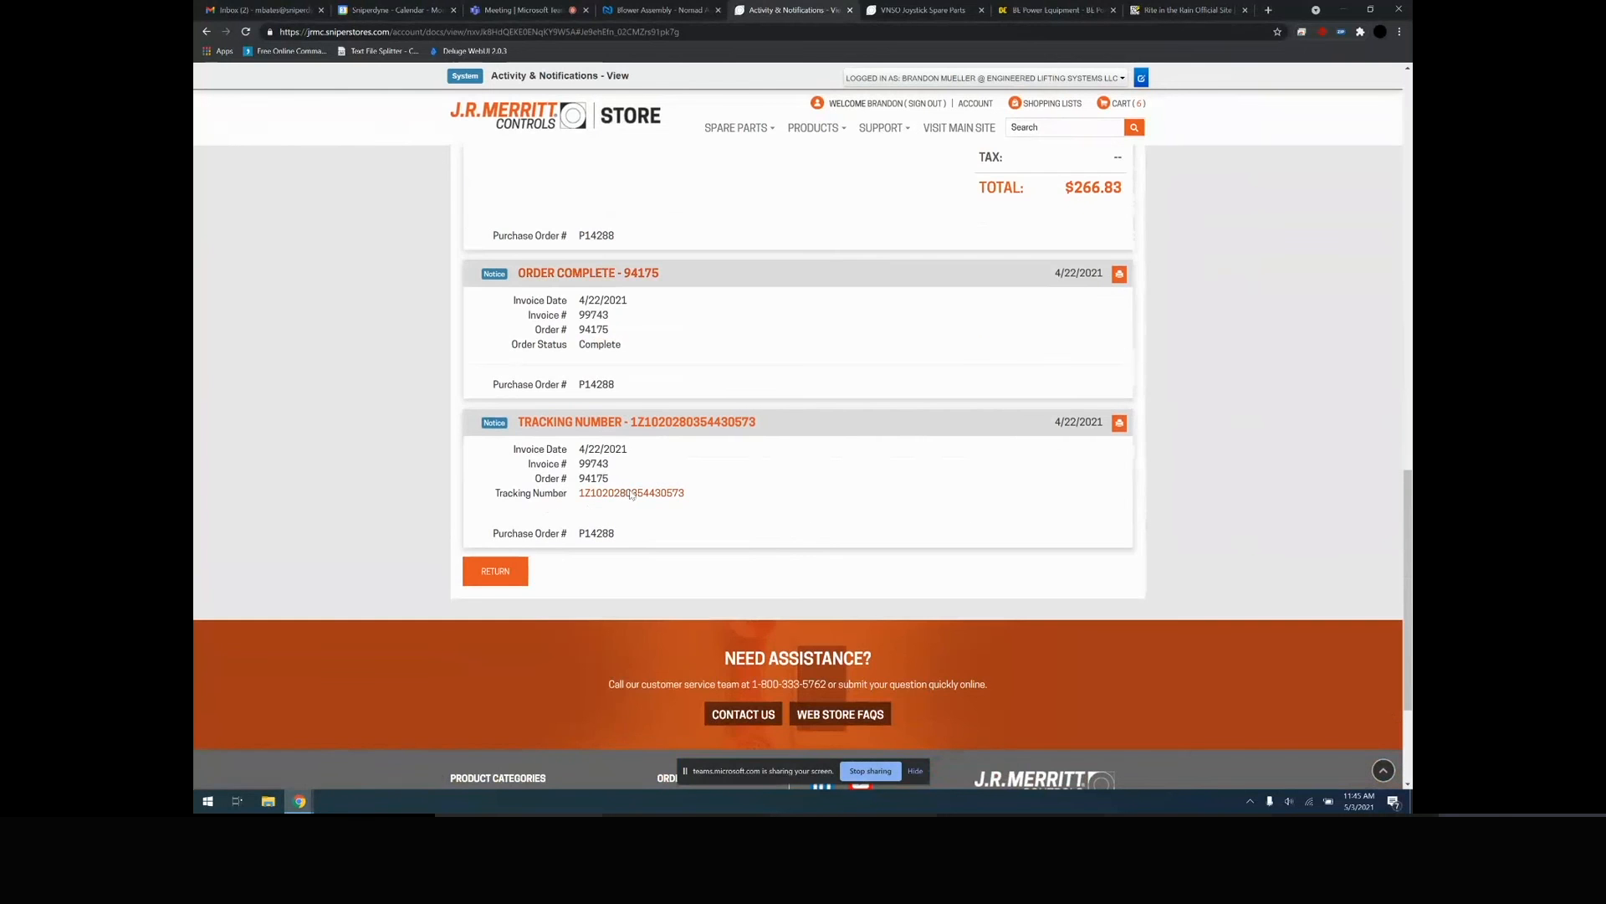
click(631, 493)
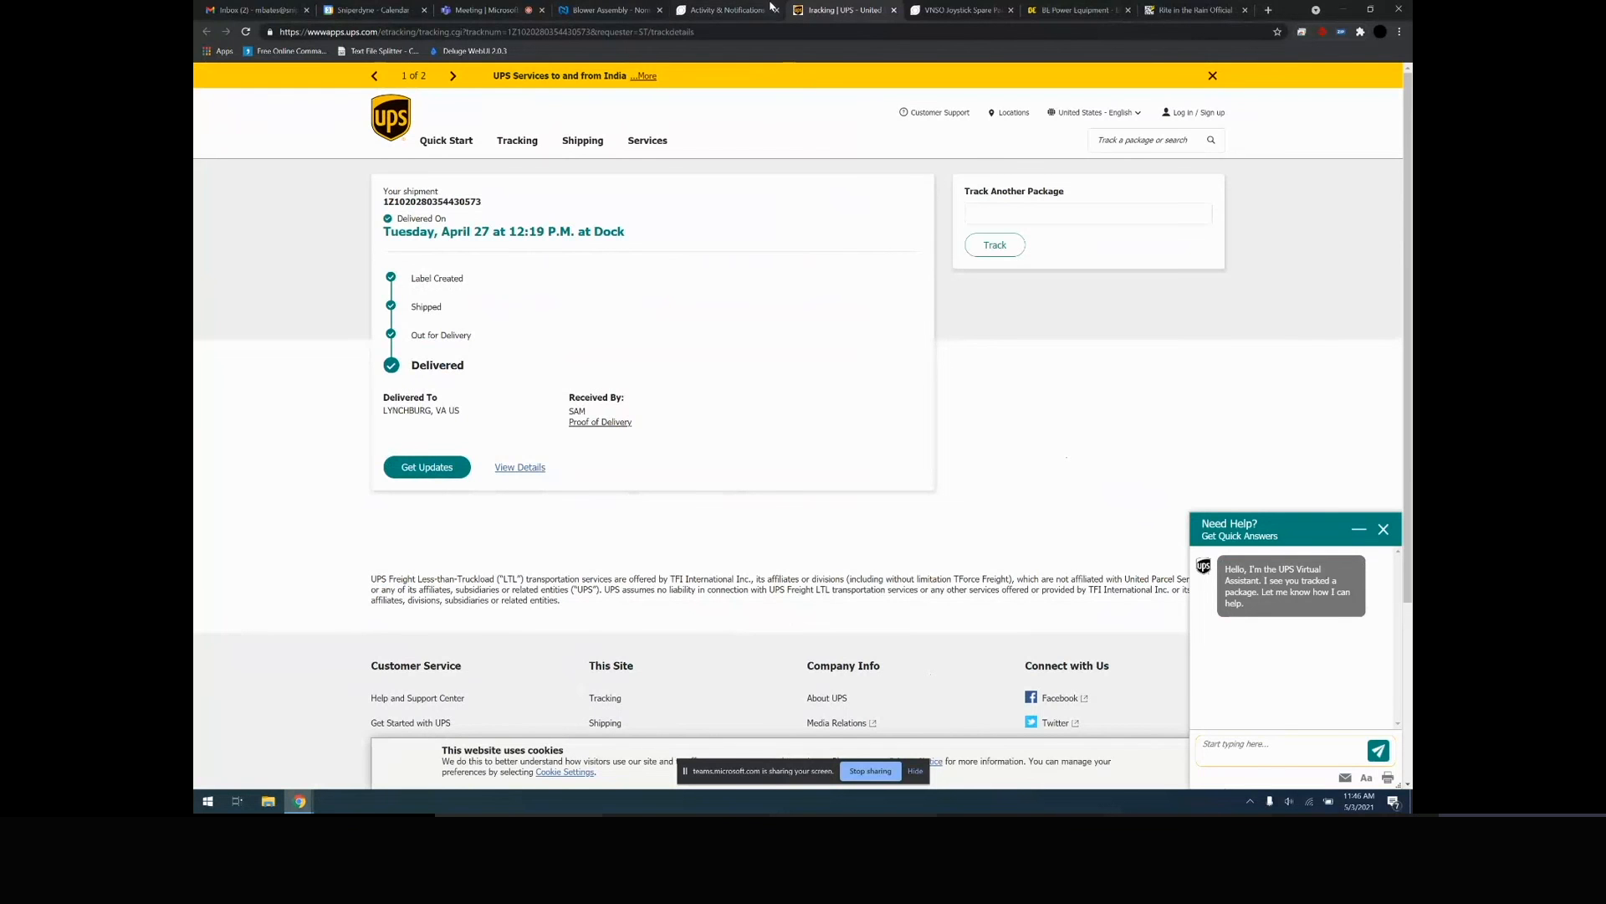
click(726, 10)
Preview the printable version of the invoice, then cancel printing and close the print page
scroll(1189, 388, up, 10)
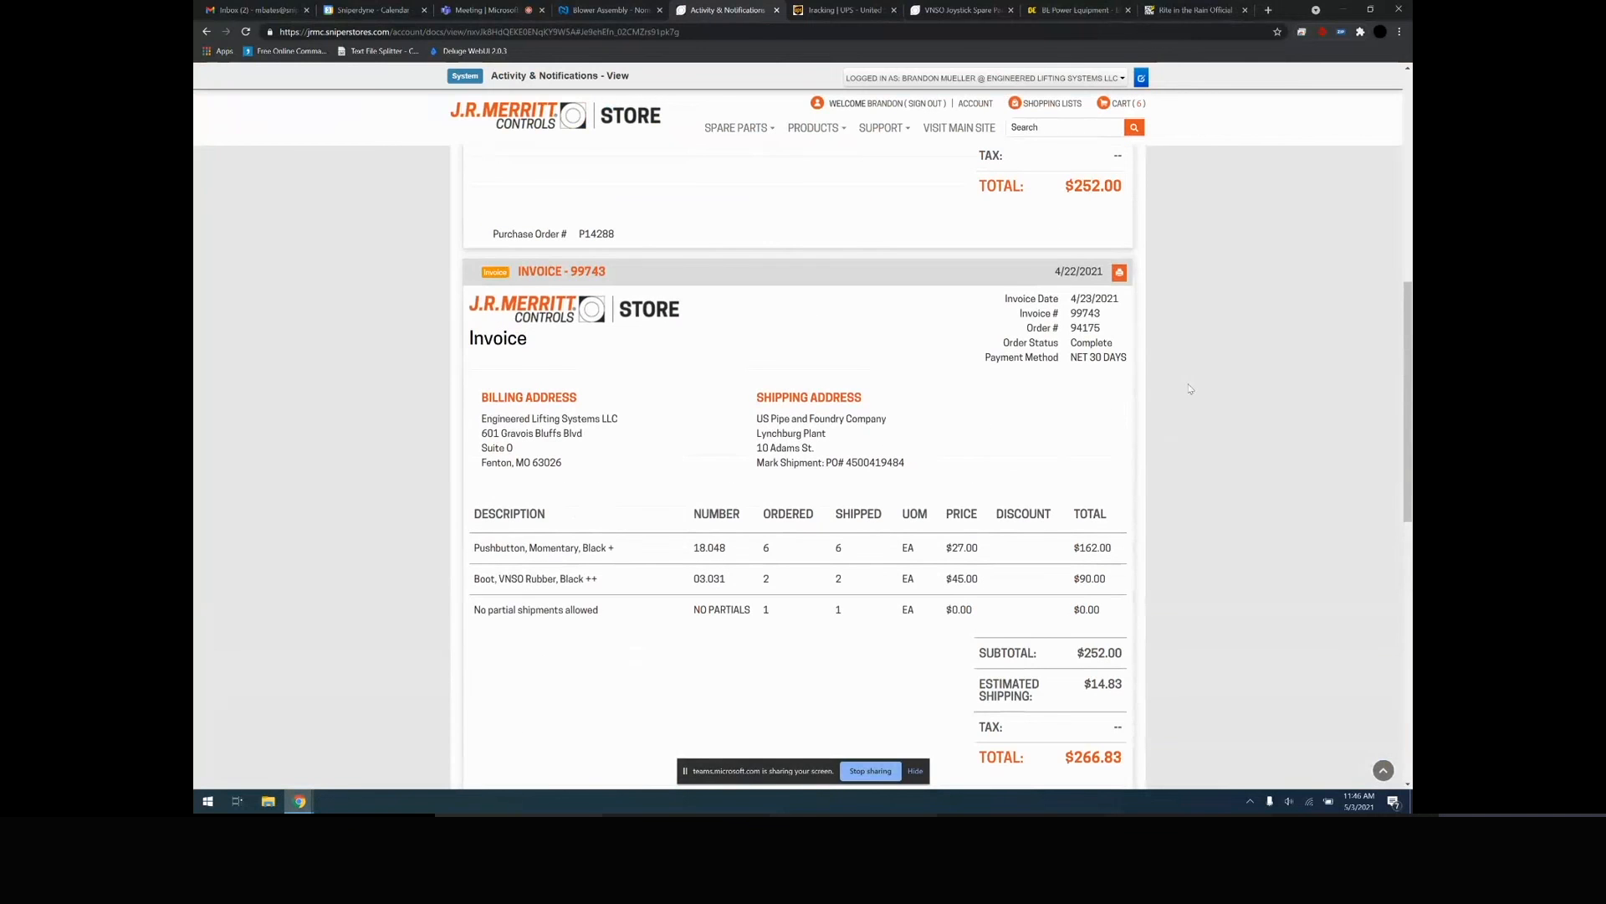
click(1119, 273)
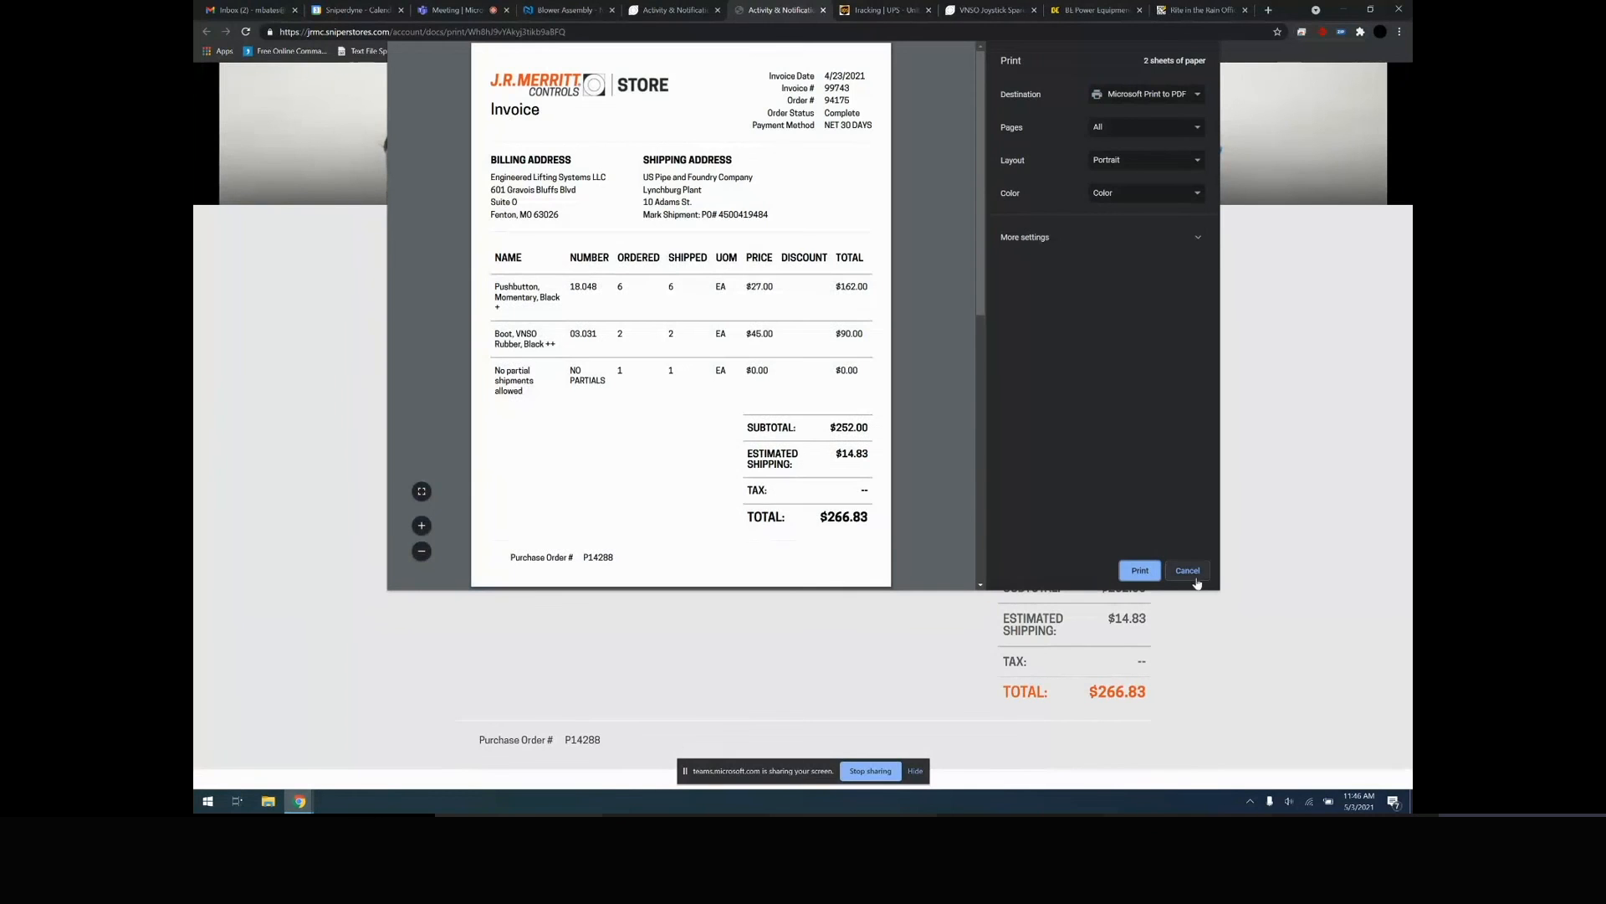
click(1194, 575)
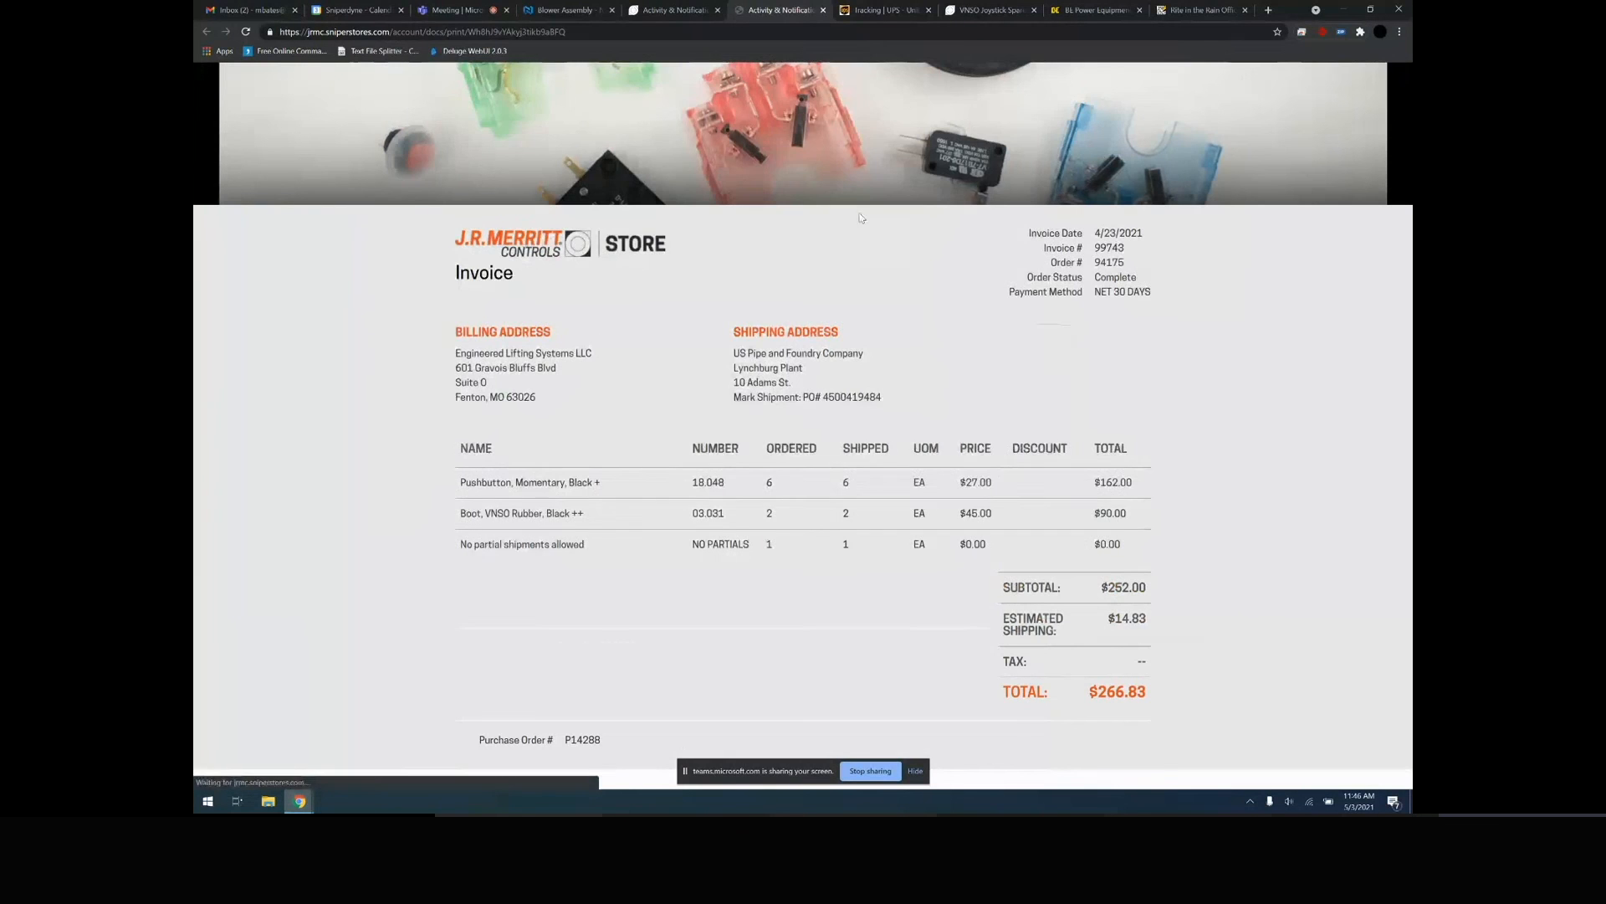
click(823, 10)
scroll(526, 311, up, 10)
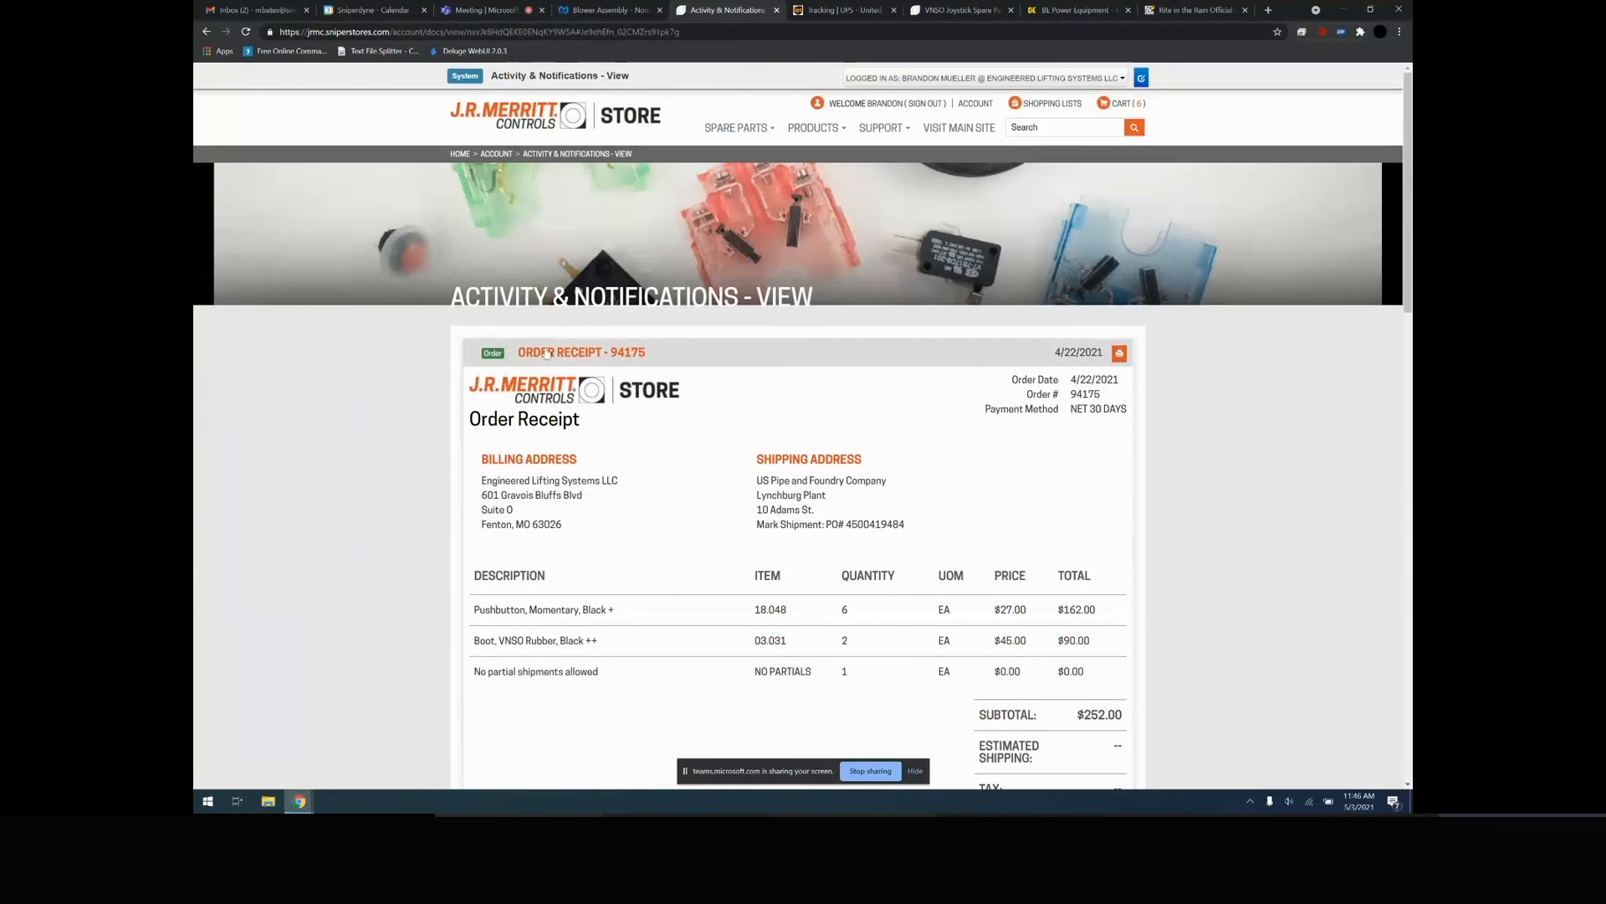
Return to the account page, view all activity and notifications, and go to page 5 of the list
click(205, 31)
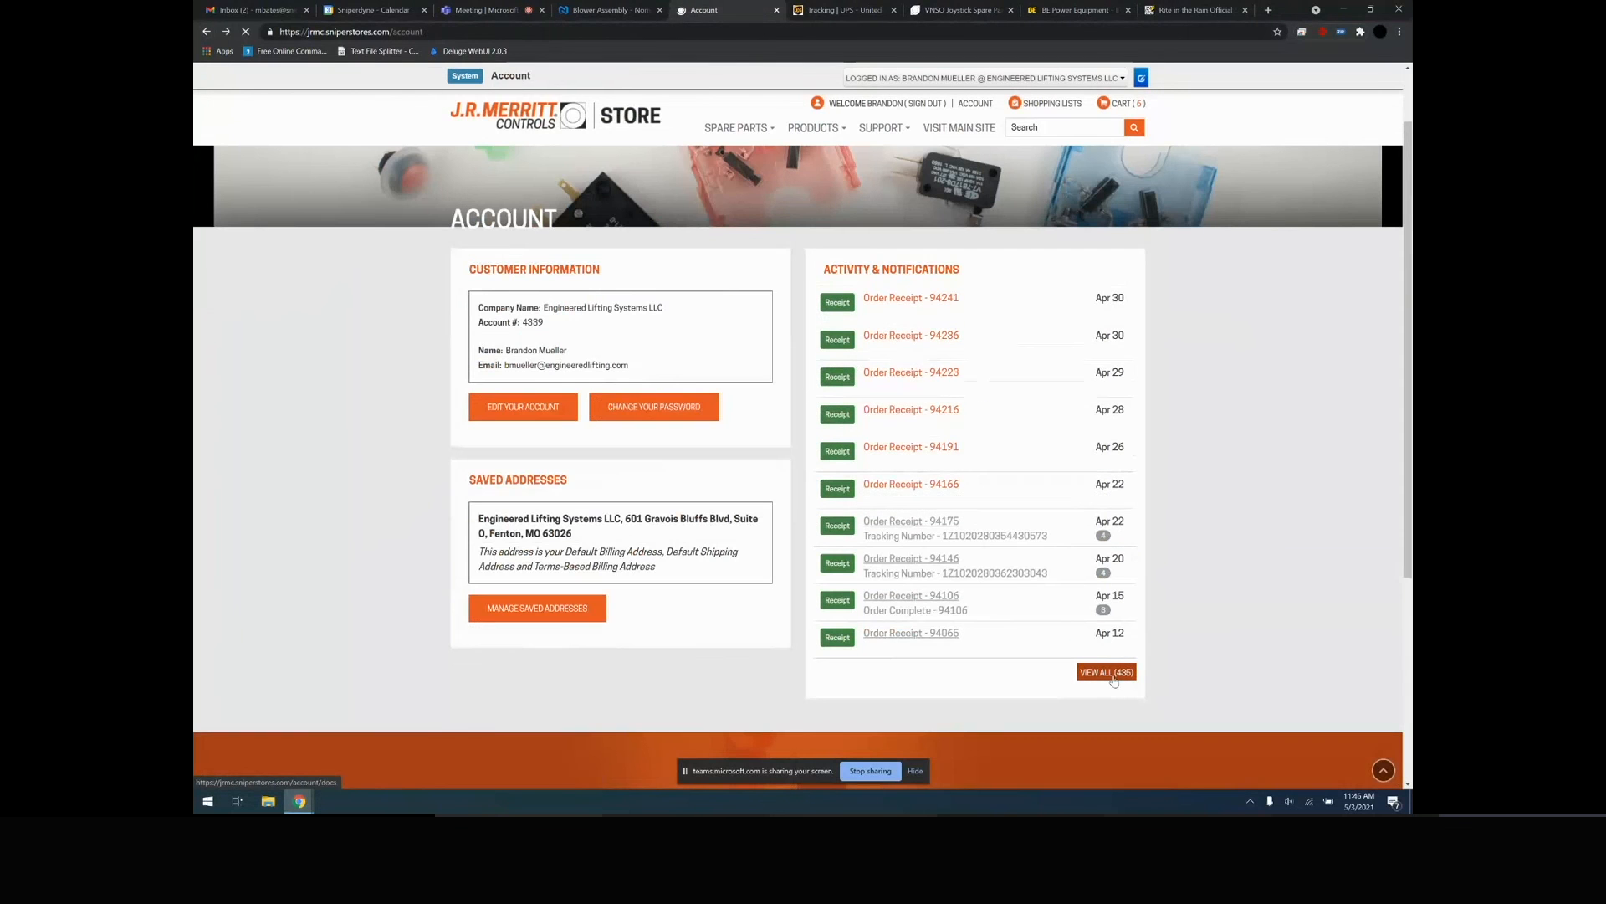
click(1107, 673)
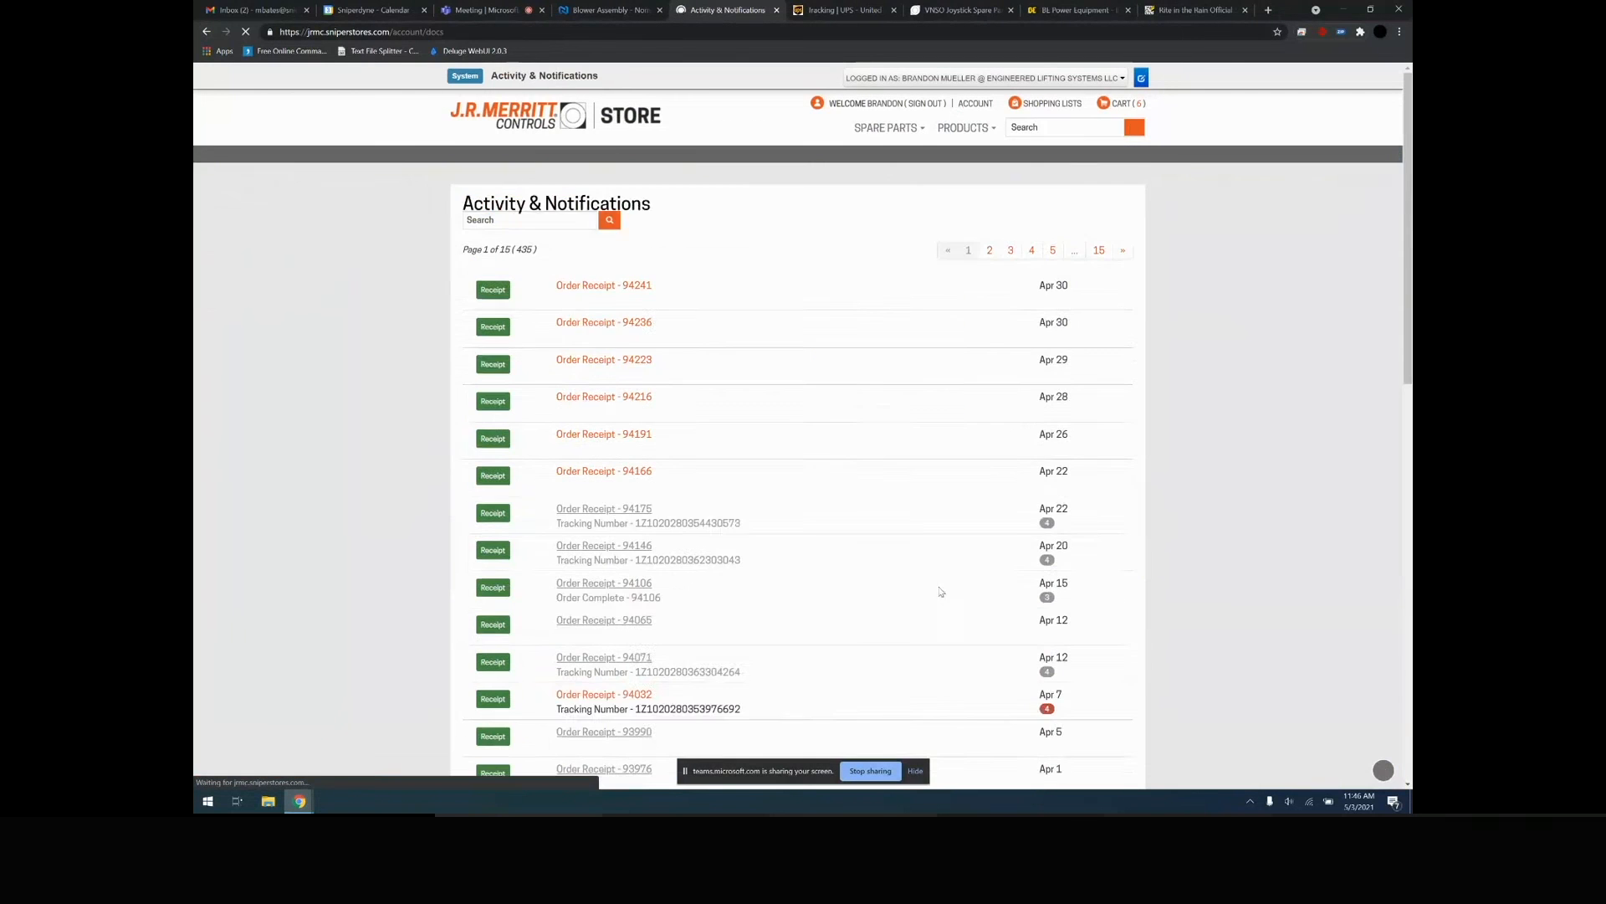
click(537, 345)
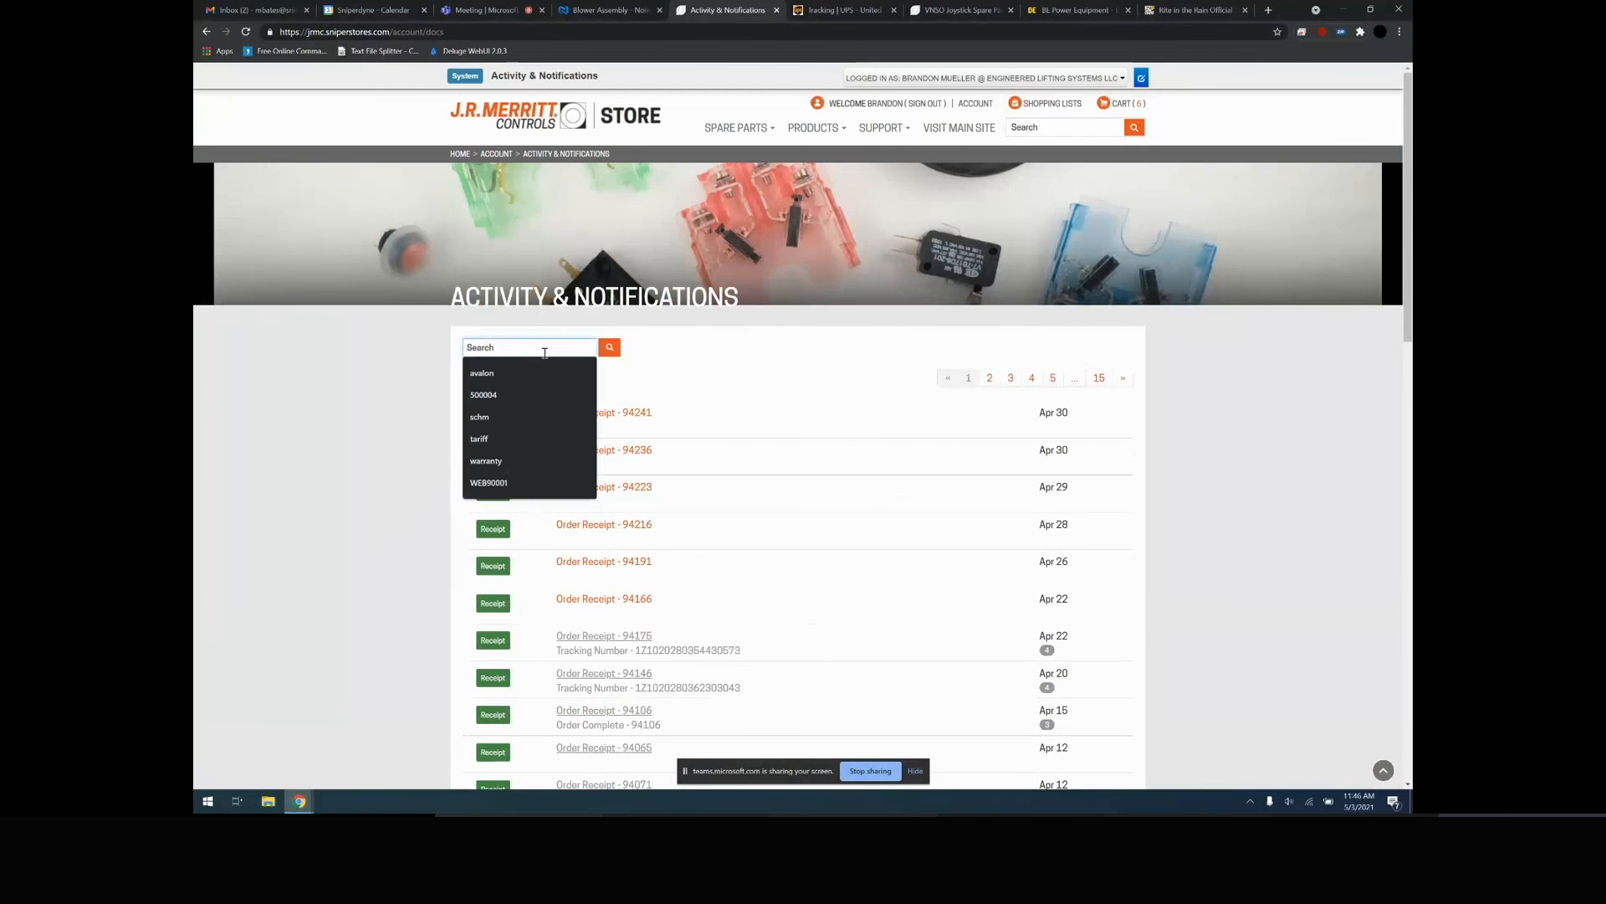
click(734, 373)
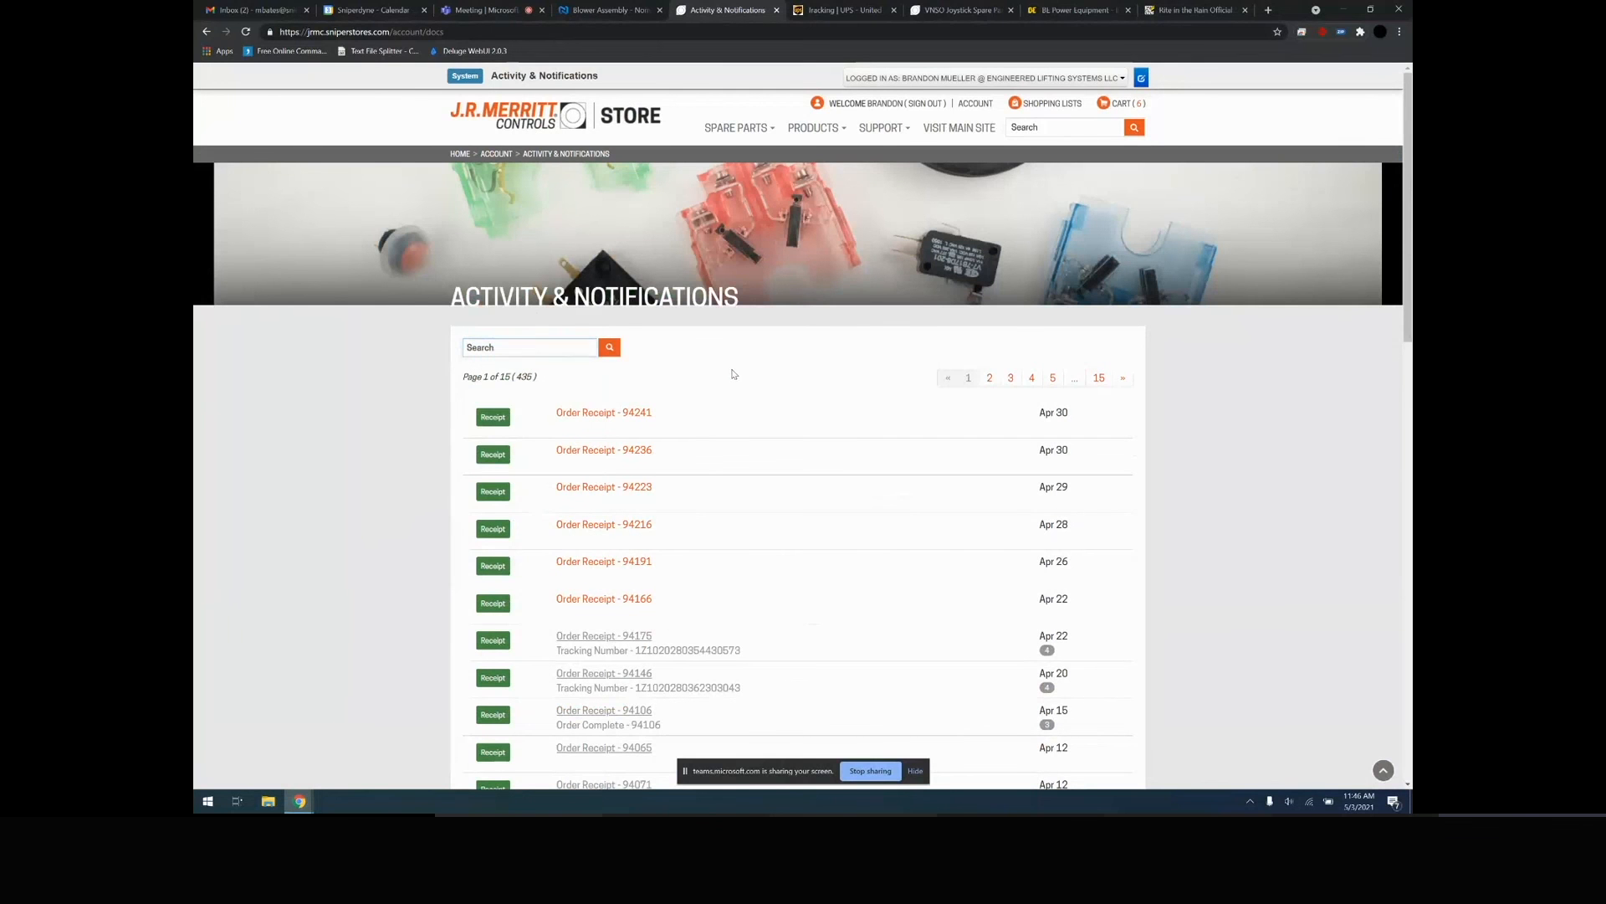
scroll(693, 511, down, 1)
click(1056, 360)
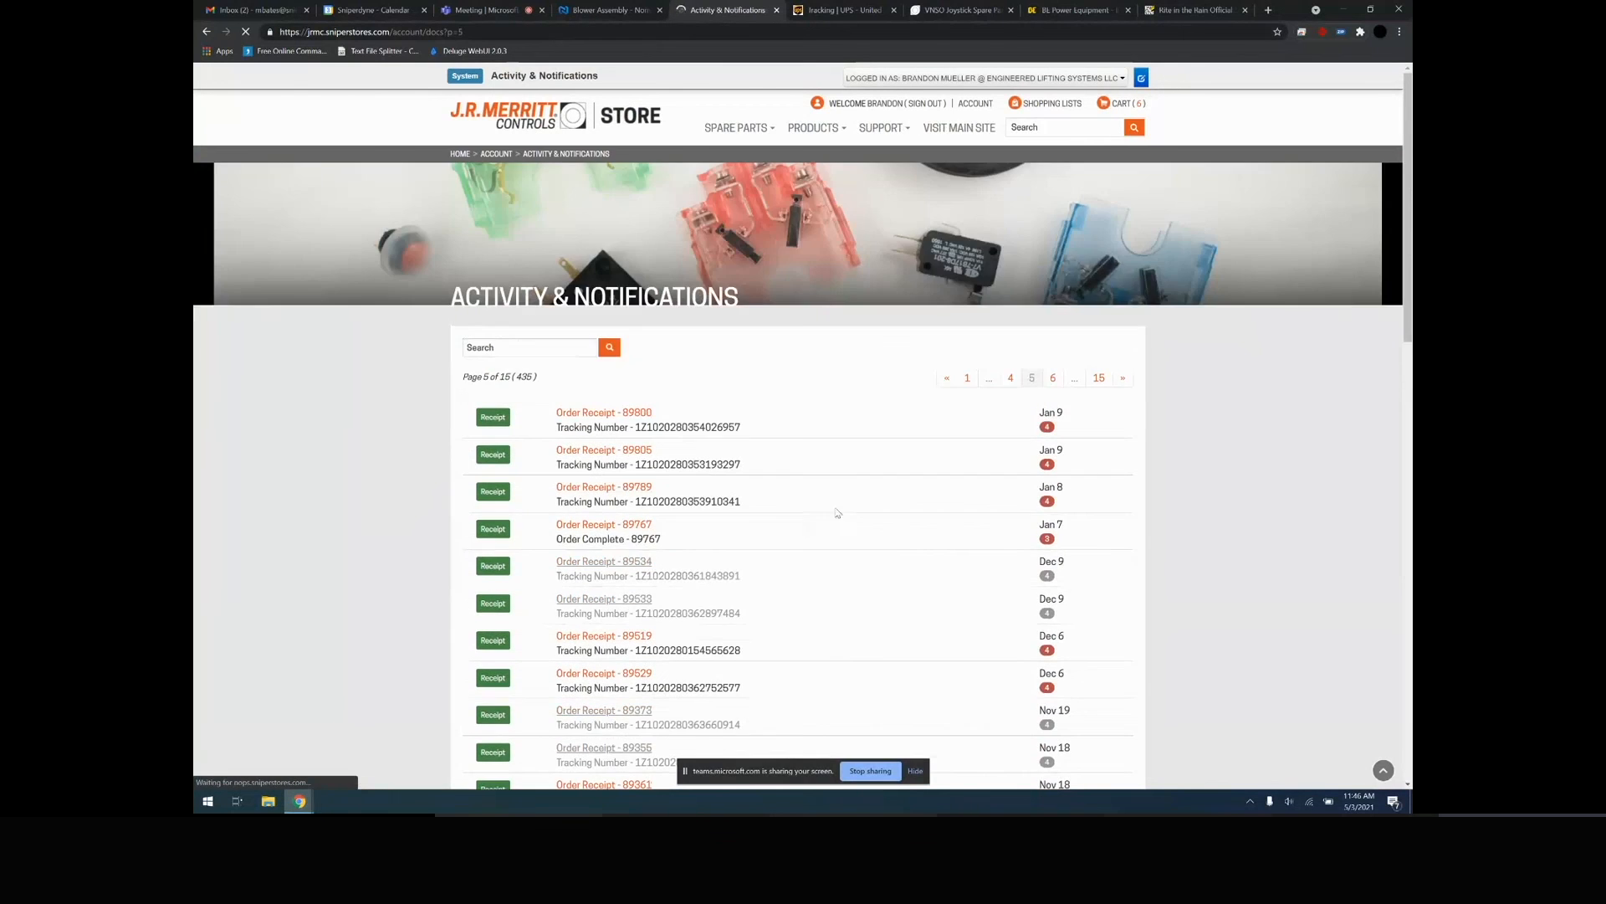
View the documents and invoice of the first Dec 9 order receipt in the list, then return to the account page
click(634, 565)
scroll(540, 293, up, 2)
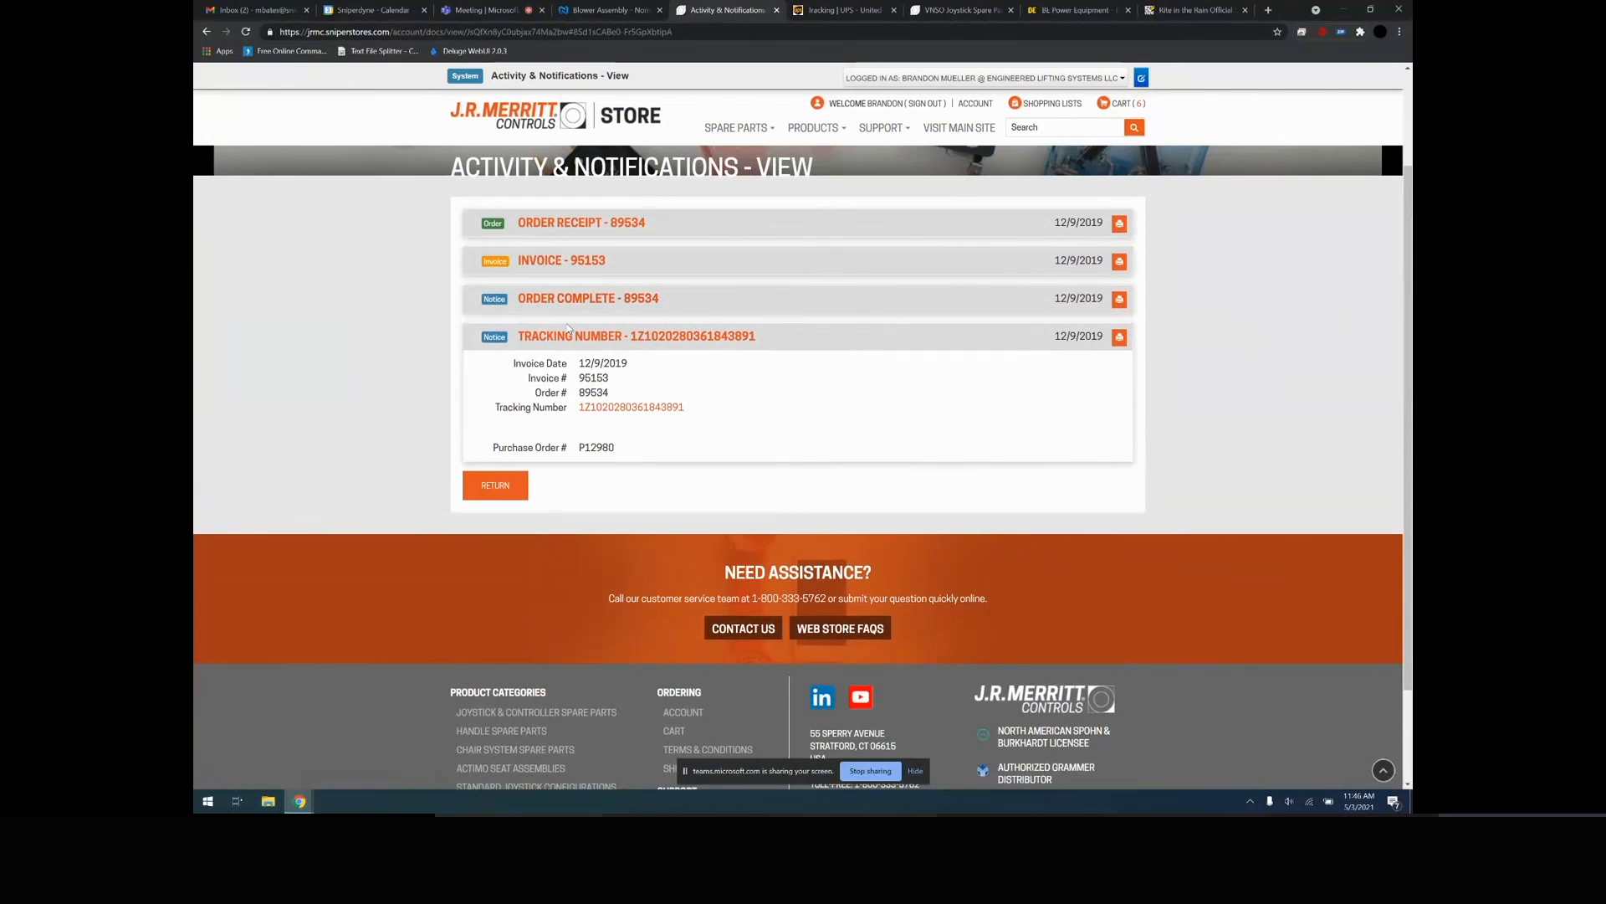
click(555, 263)
click(968, 106)
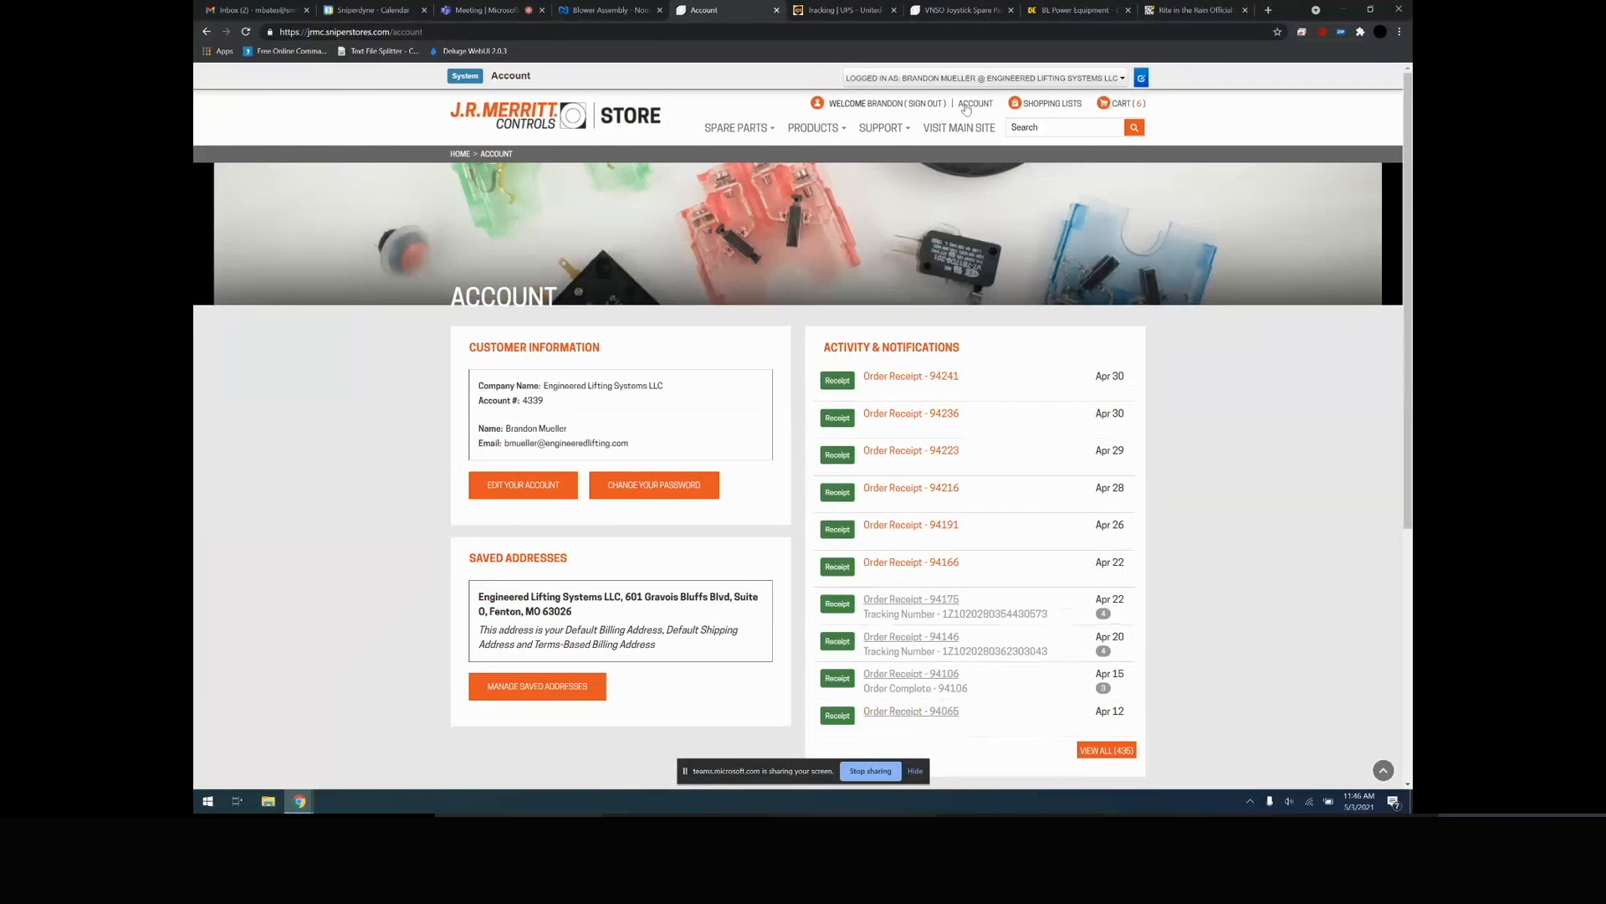
Open the support downloads page and look through the documentation for joysticks, single-axis controllers, rotary switches and handles
mouse_move(883, 128)
click(854, 158)
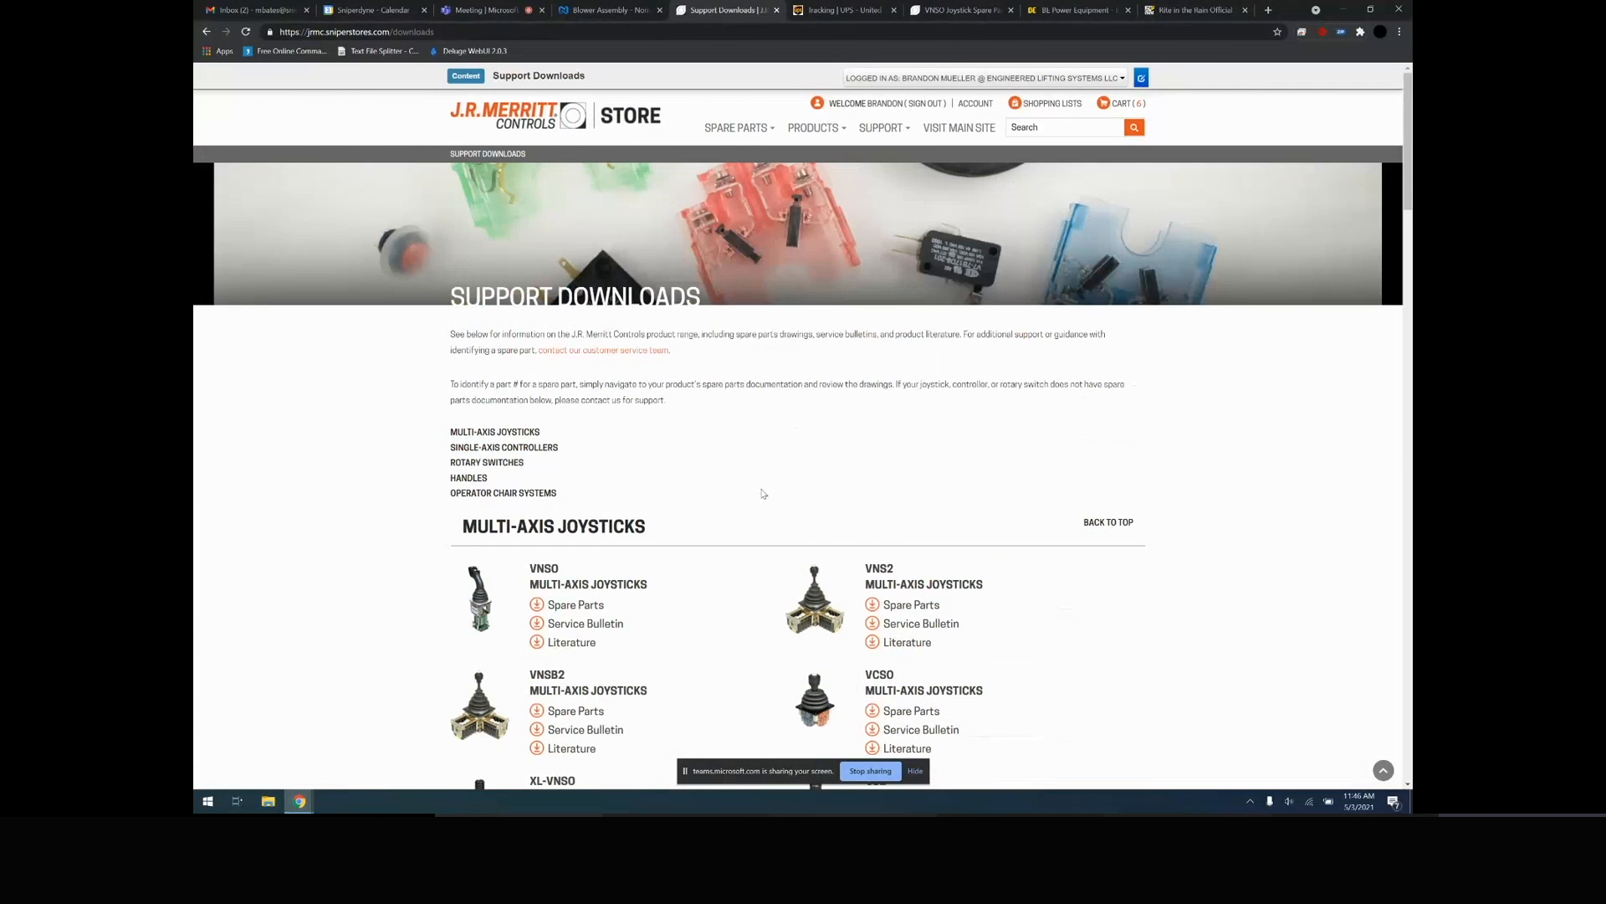
scroll(763, 493, down, 5)
scroll(763, 494, down, 9)
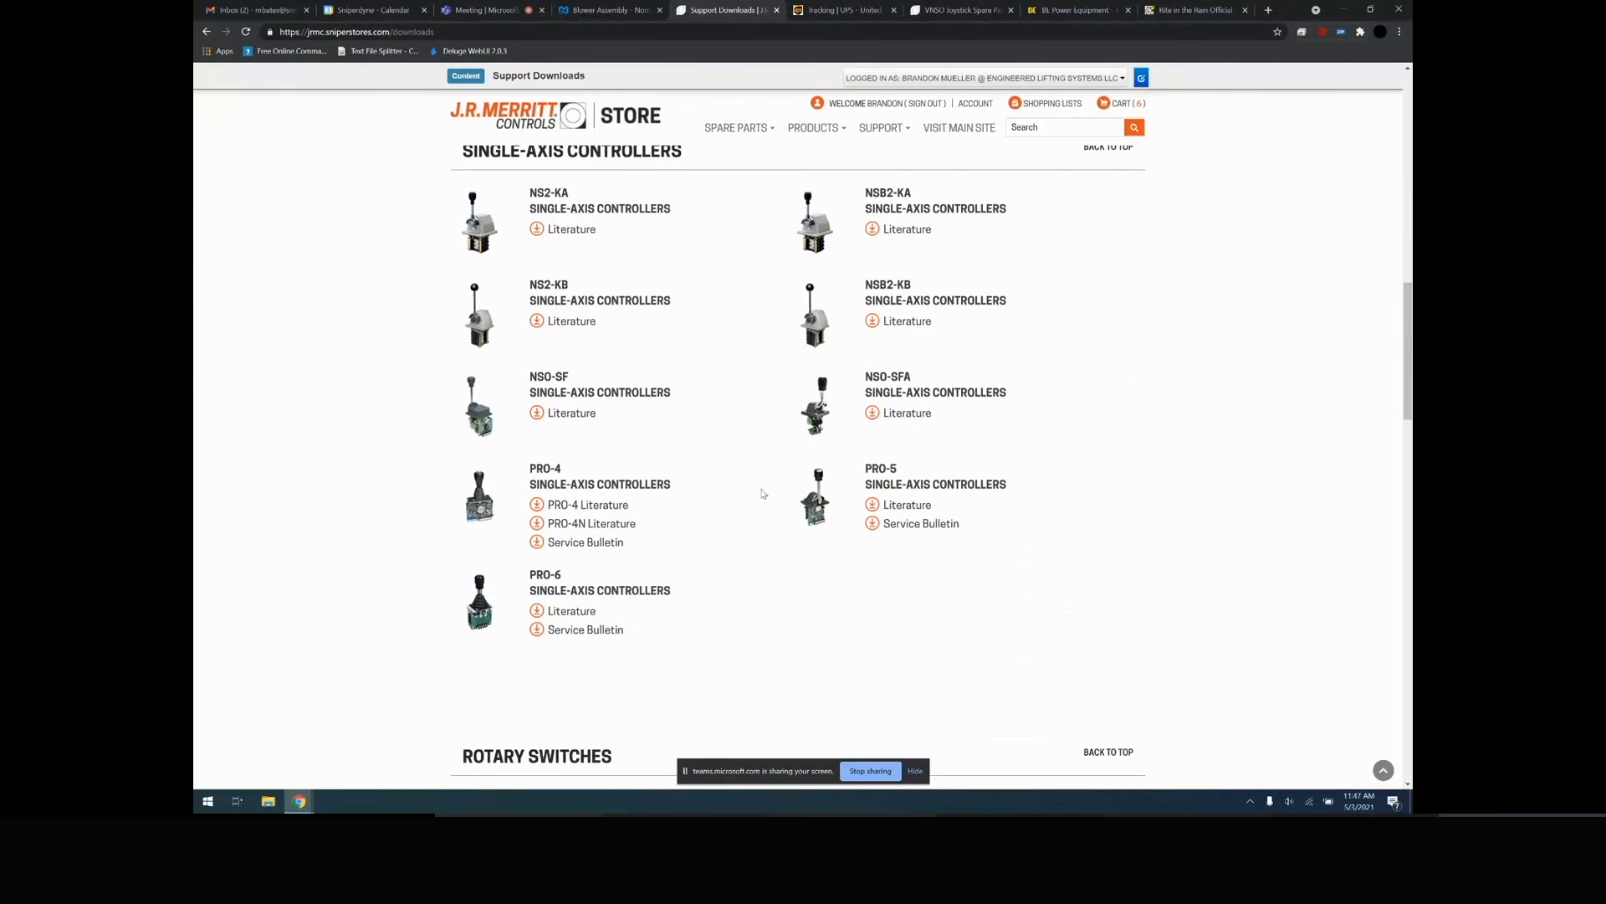
scroll(763, 494, down, 10)
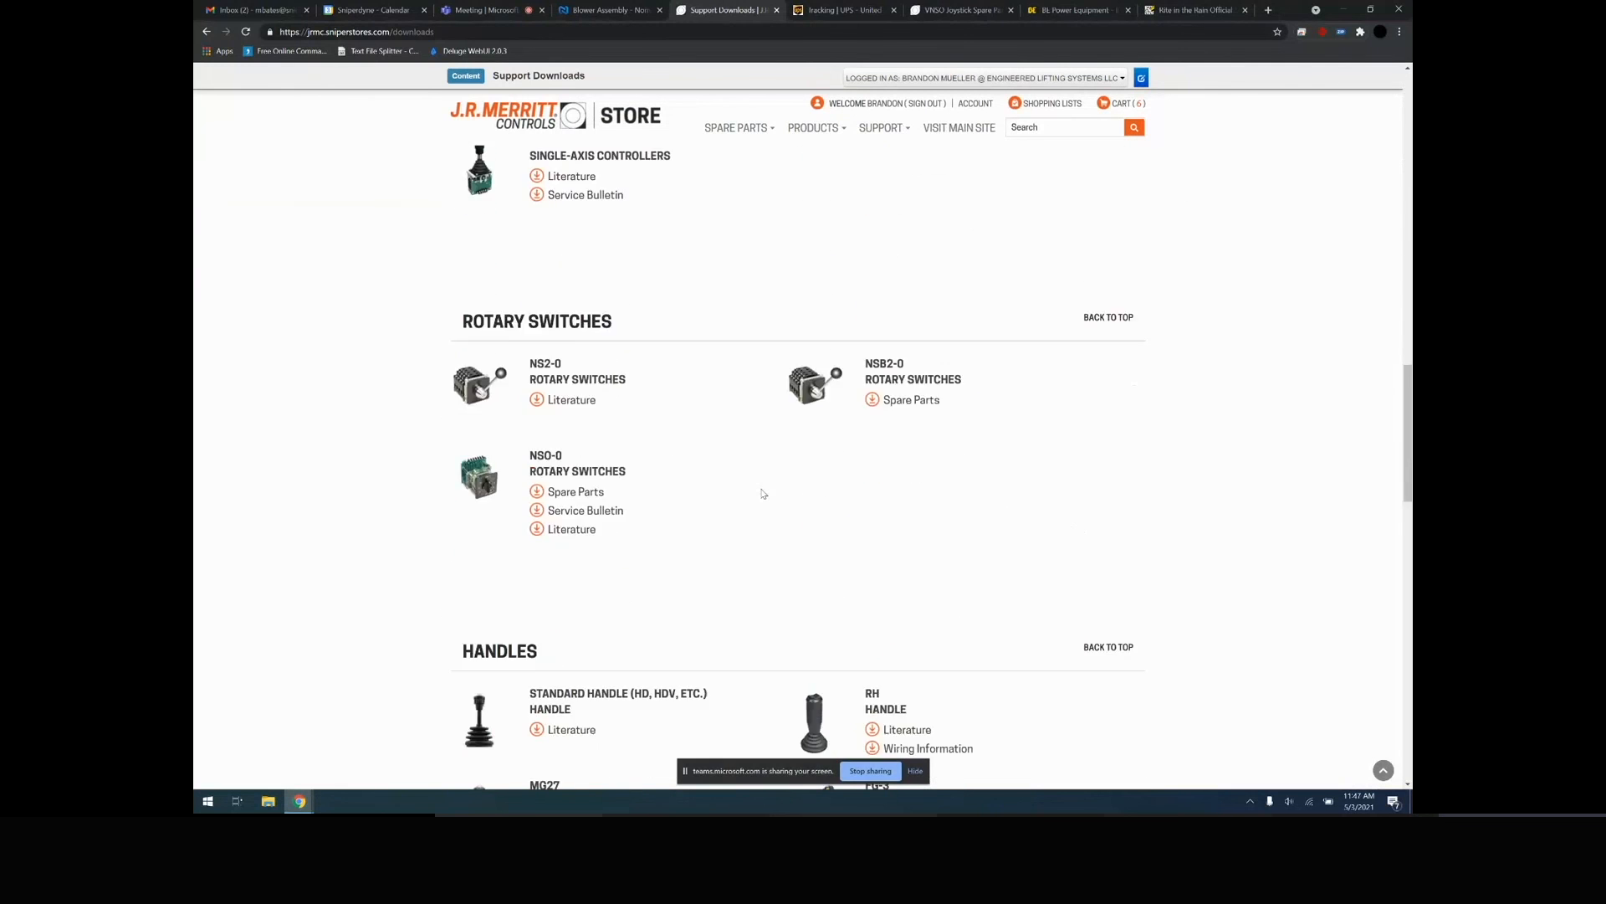
scroll(763, 494, down, 3)
View the support section's Contact Us page and its FAQs page
mouse_move(884, 128)
click(864, 203)
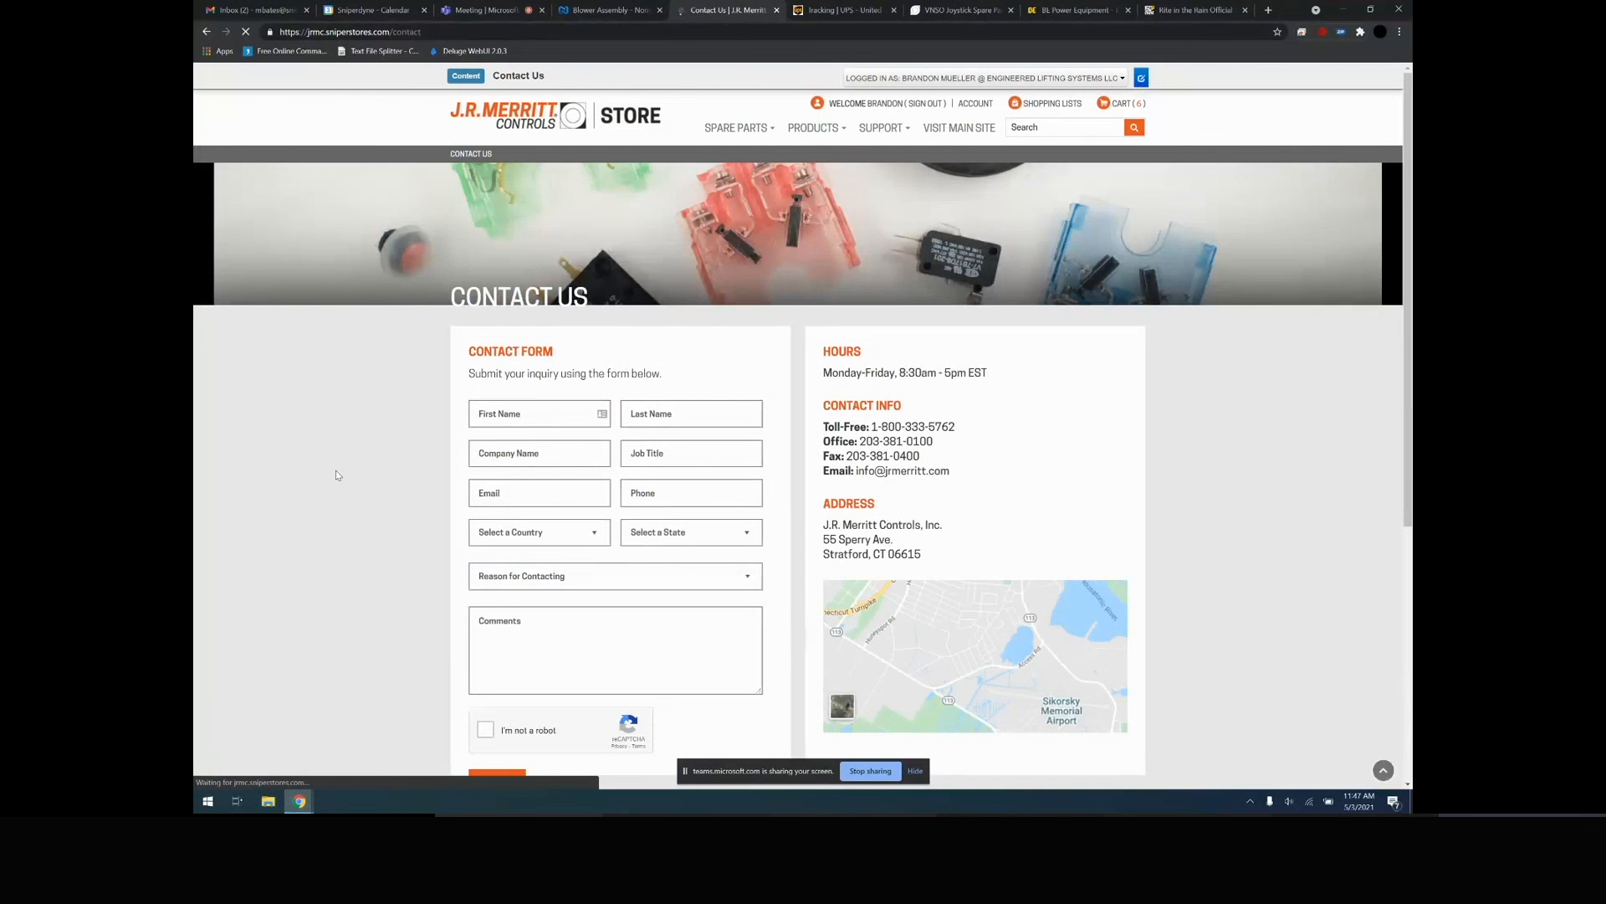
scroll(337, 475, down, 1)
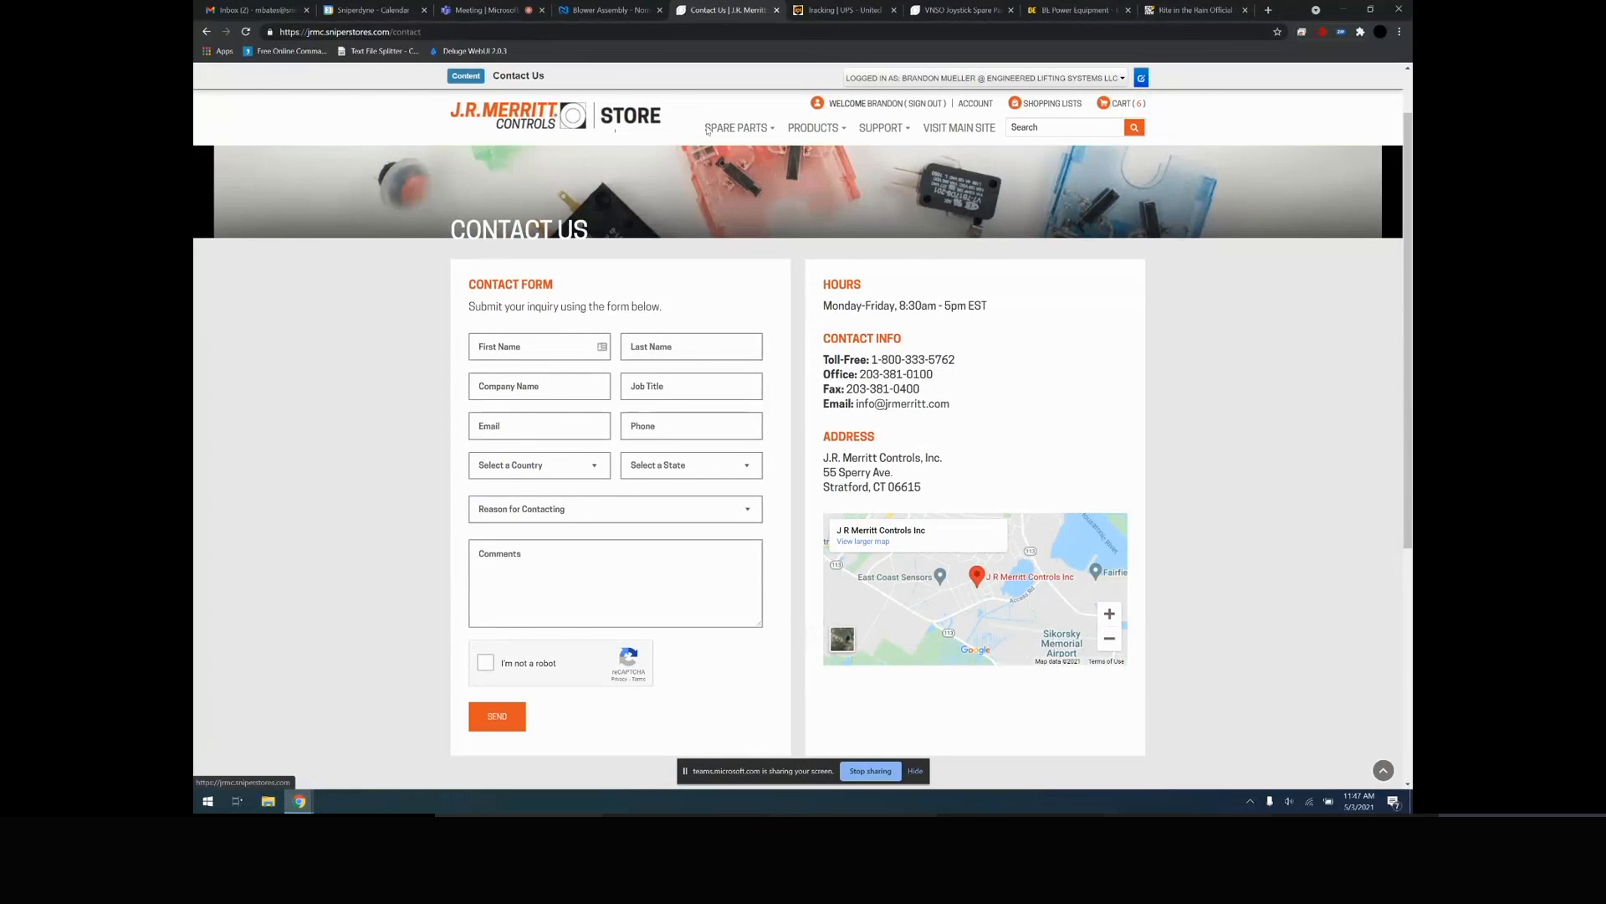
mouse_move(849, 145)
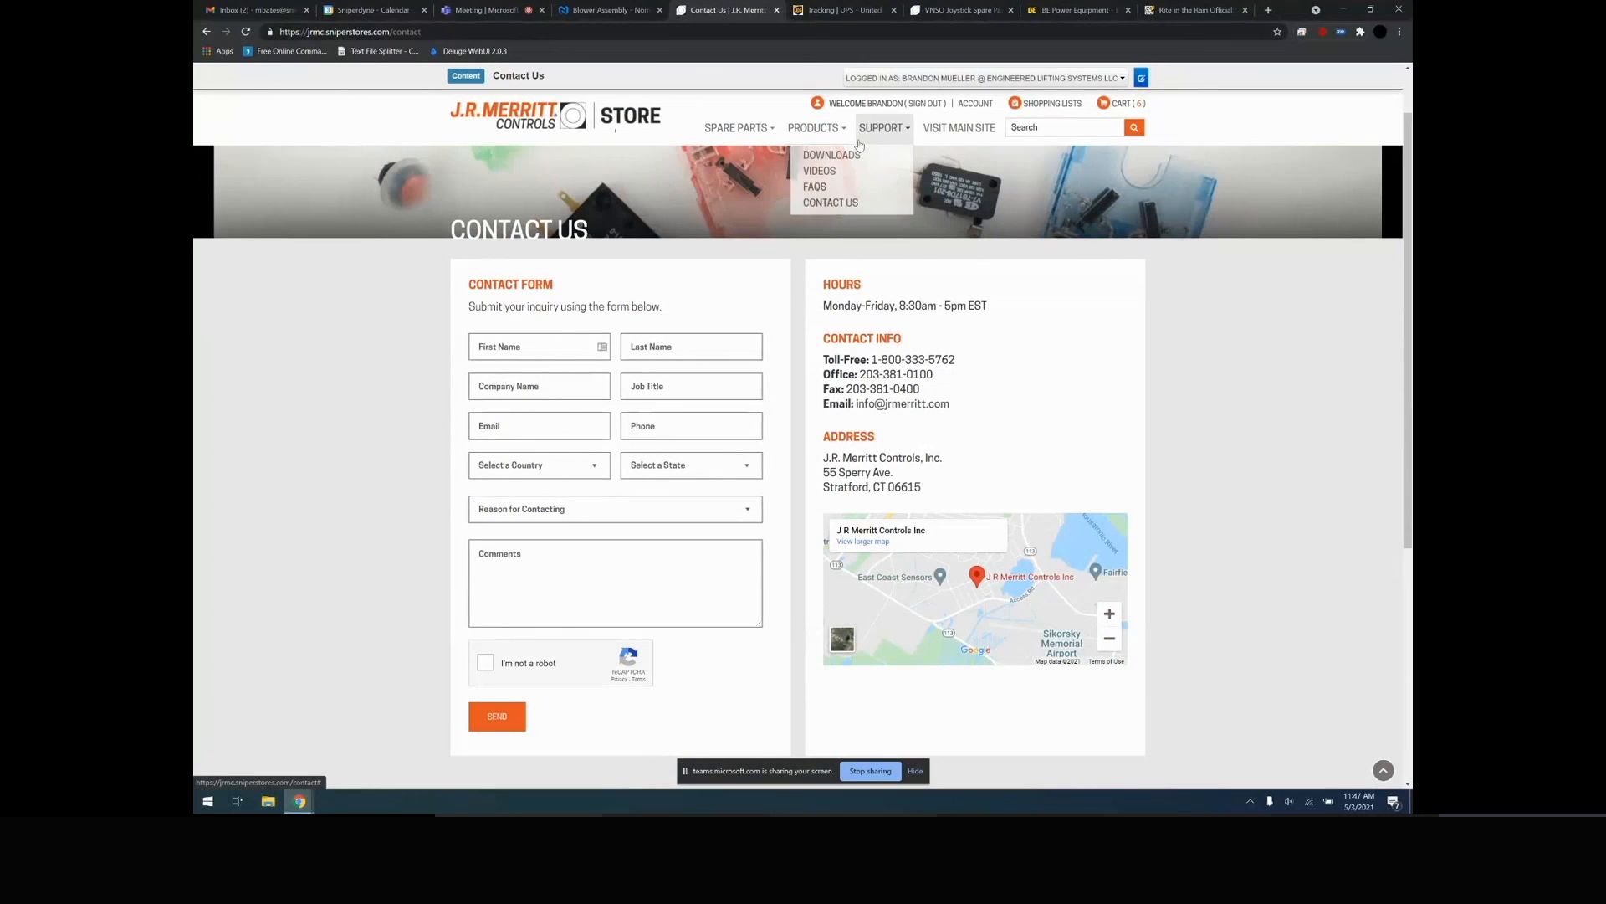
click(832, 188)
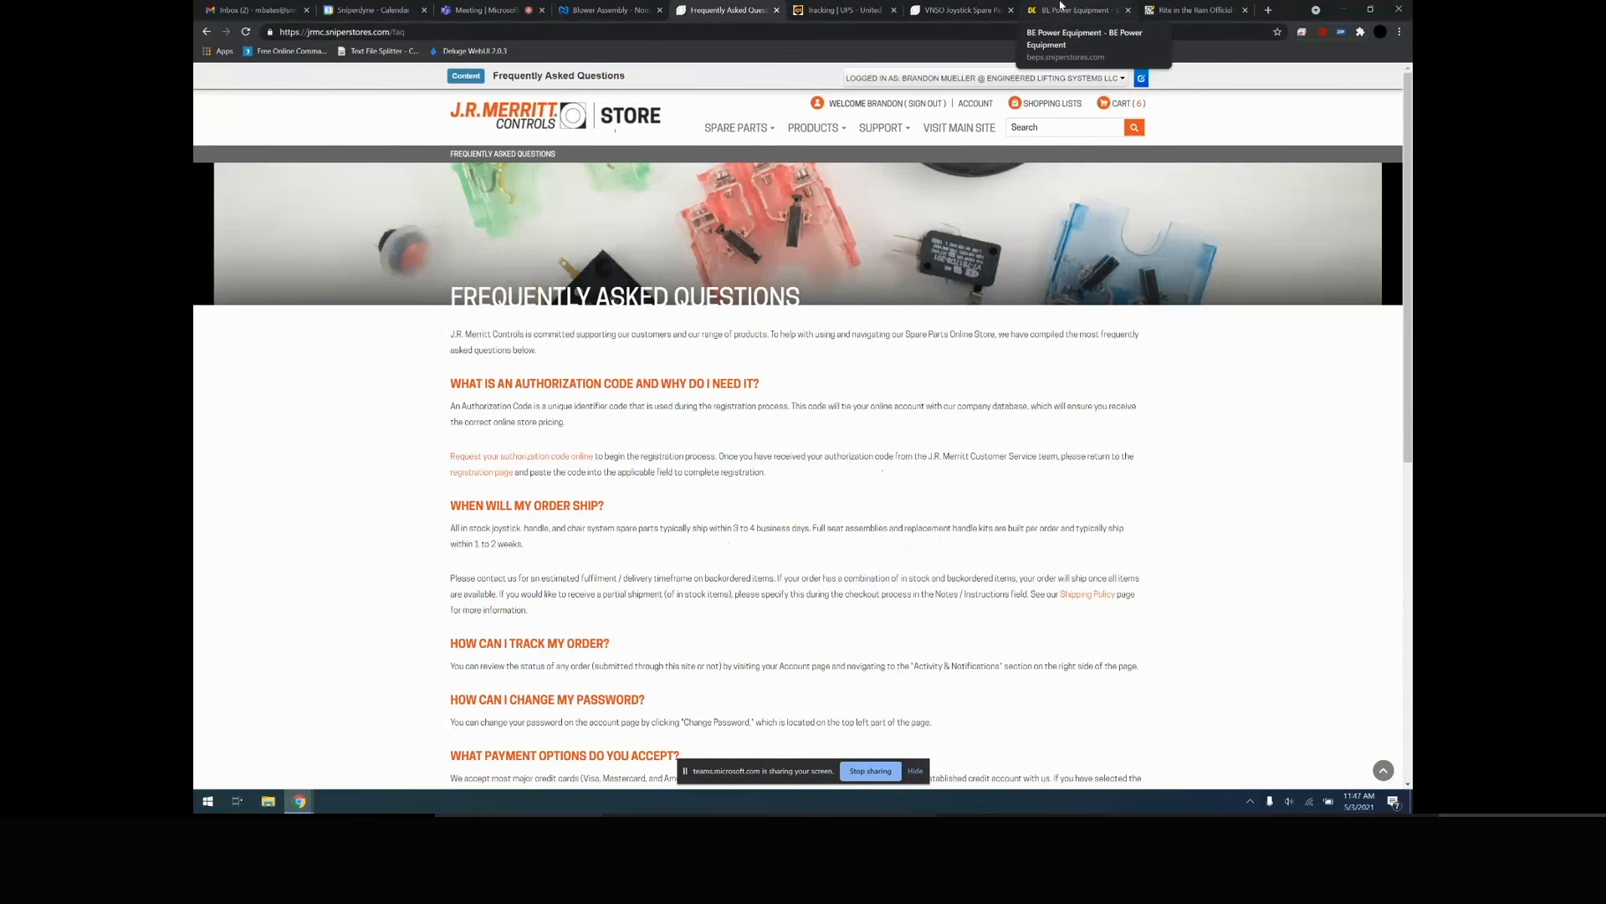
Switch to the BE Power Equipment store and open the 160cc 2700 PSI gas pressure washer, part number BE275HA
click(1061, 10)
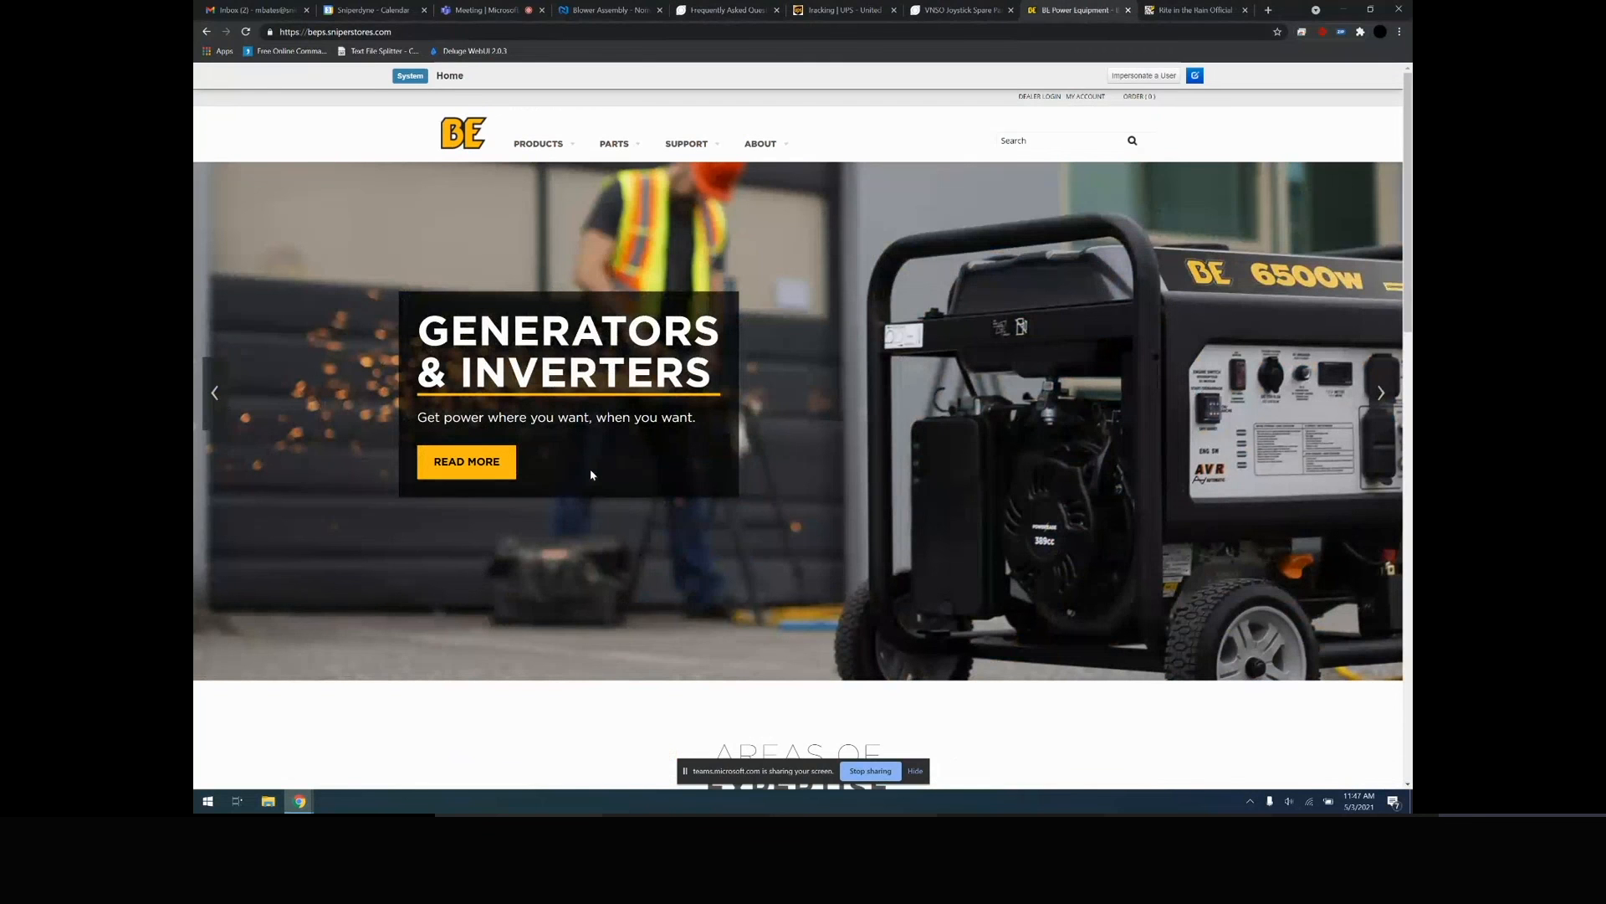
mouse_move(535, 149)
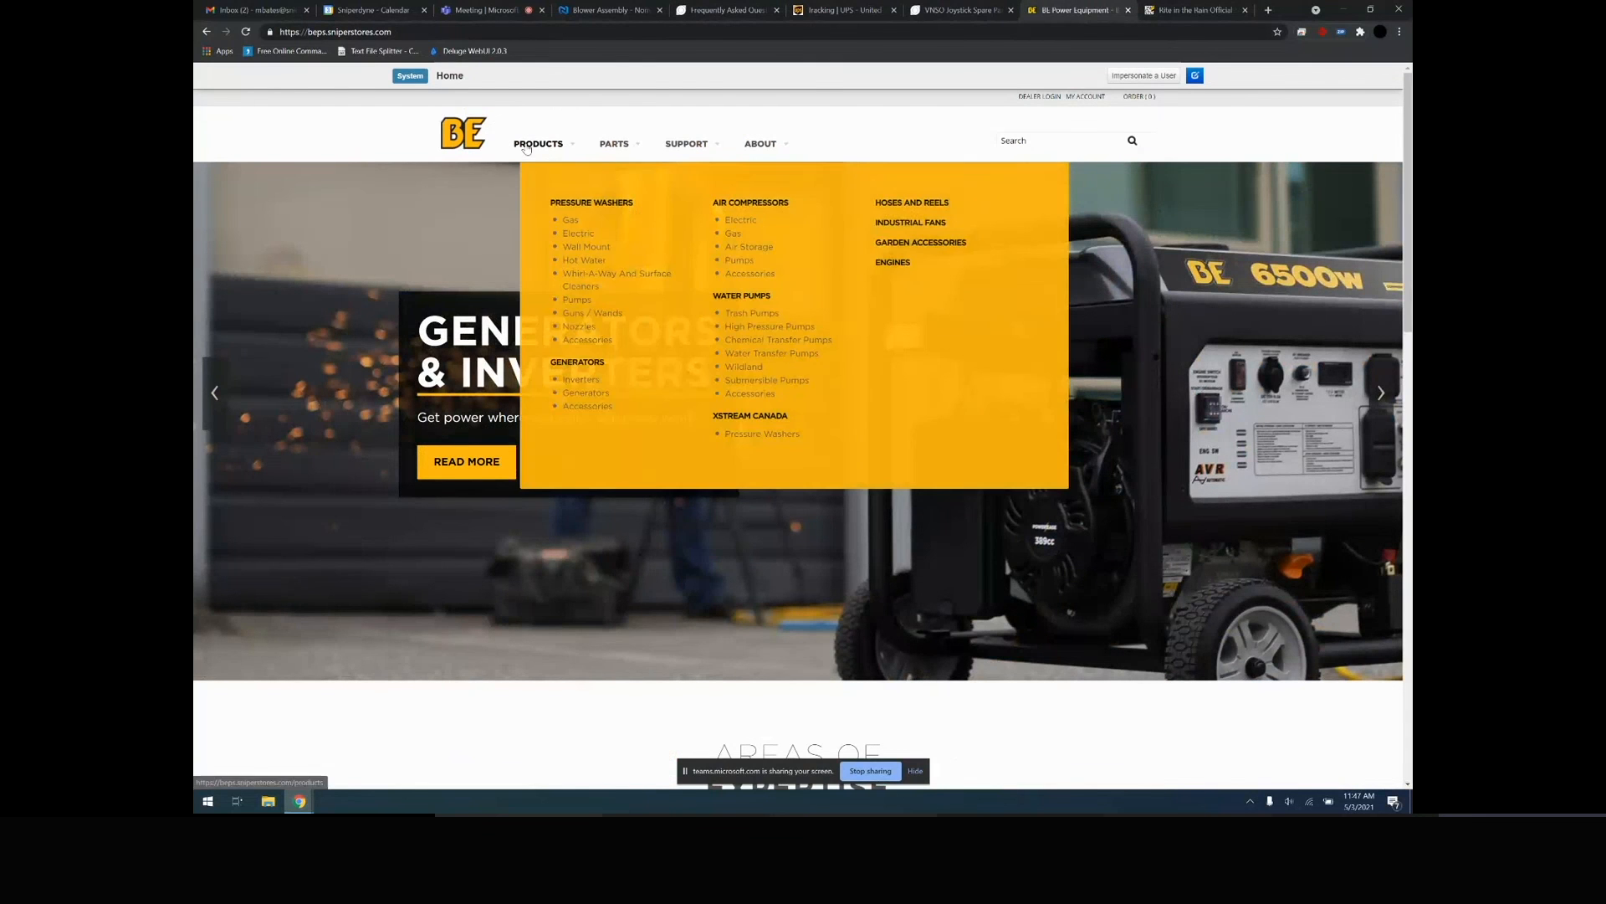
click(567, 220)
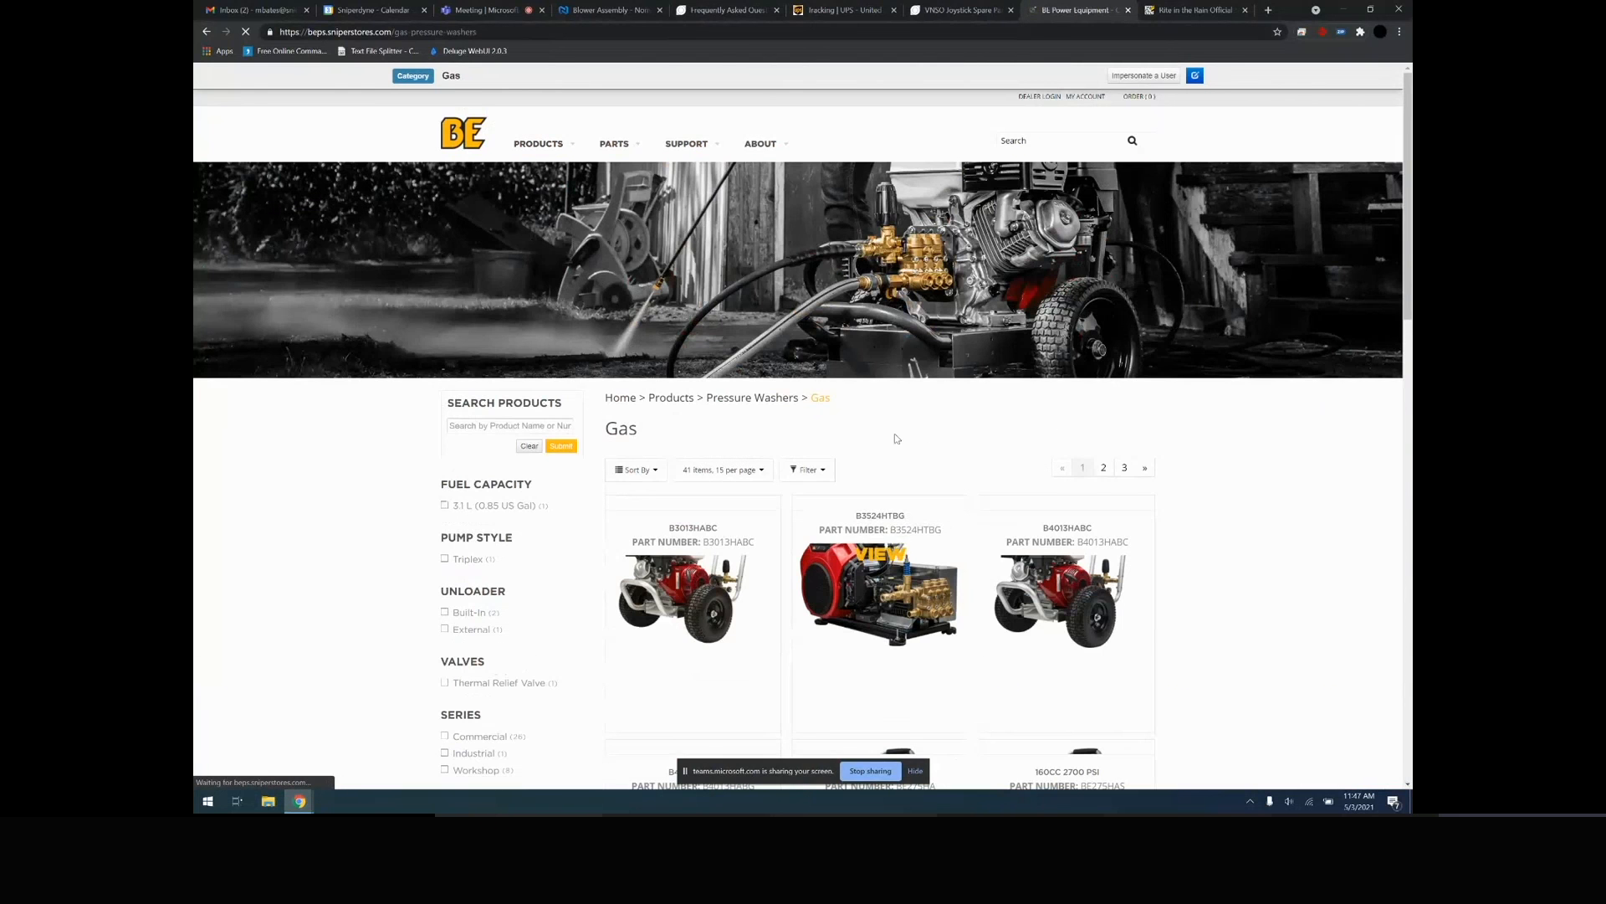
scroll(896, 434, down, 1)
scroll(896, 433, down, 4)
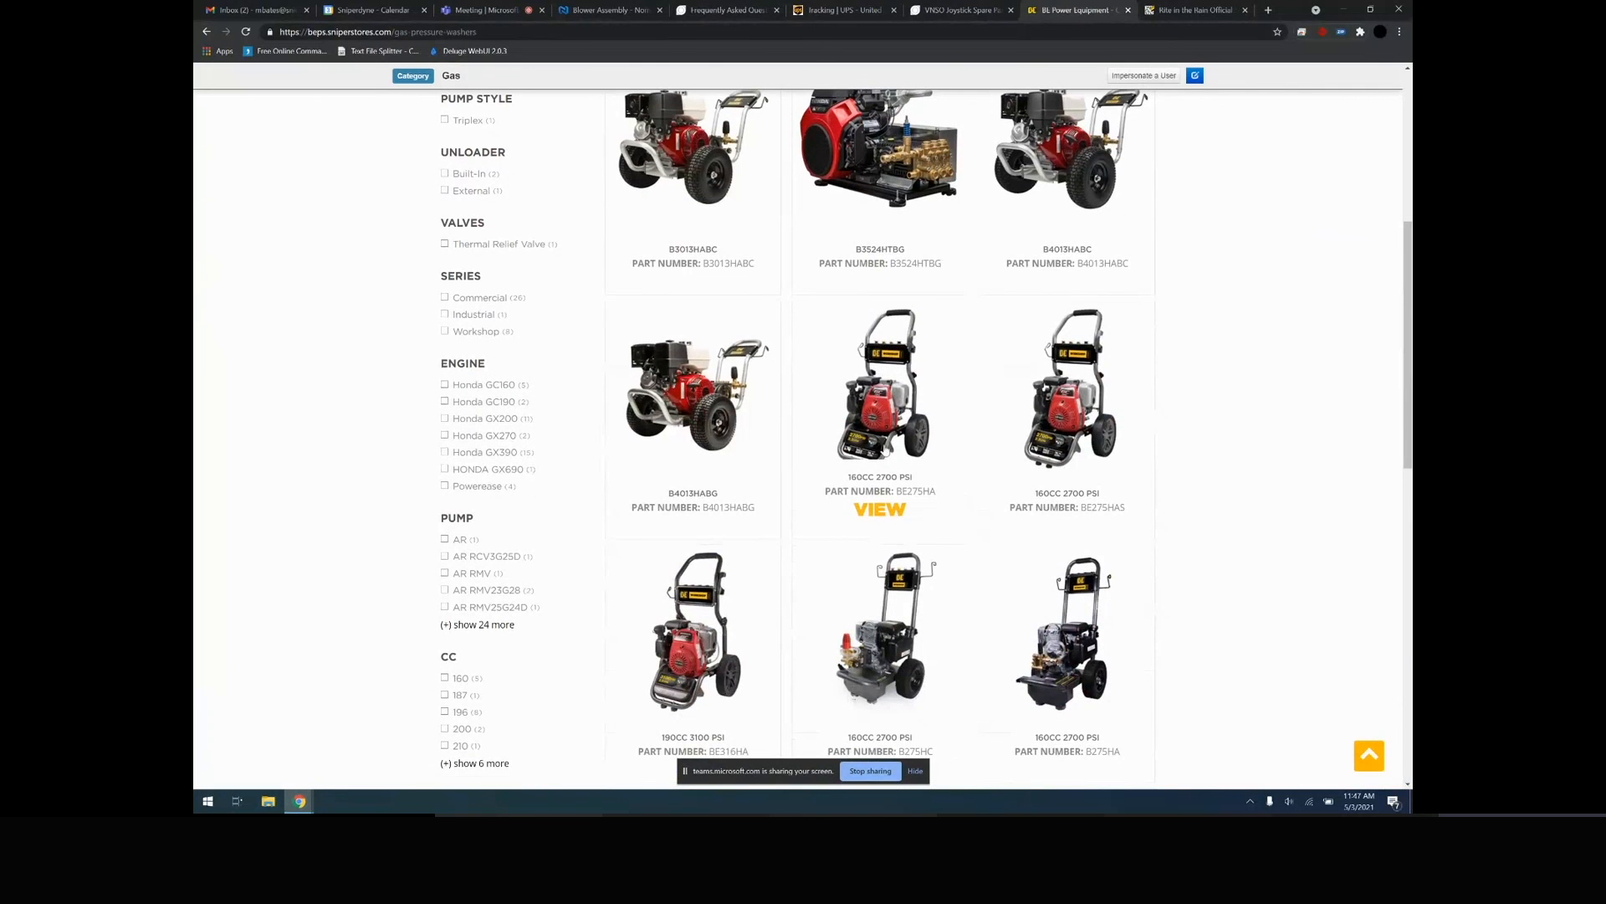
click(889, 439)
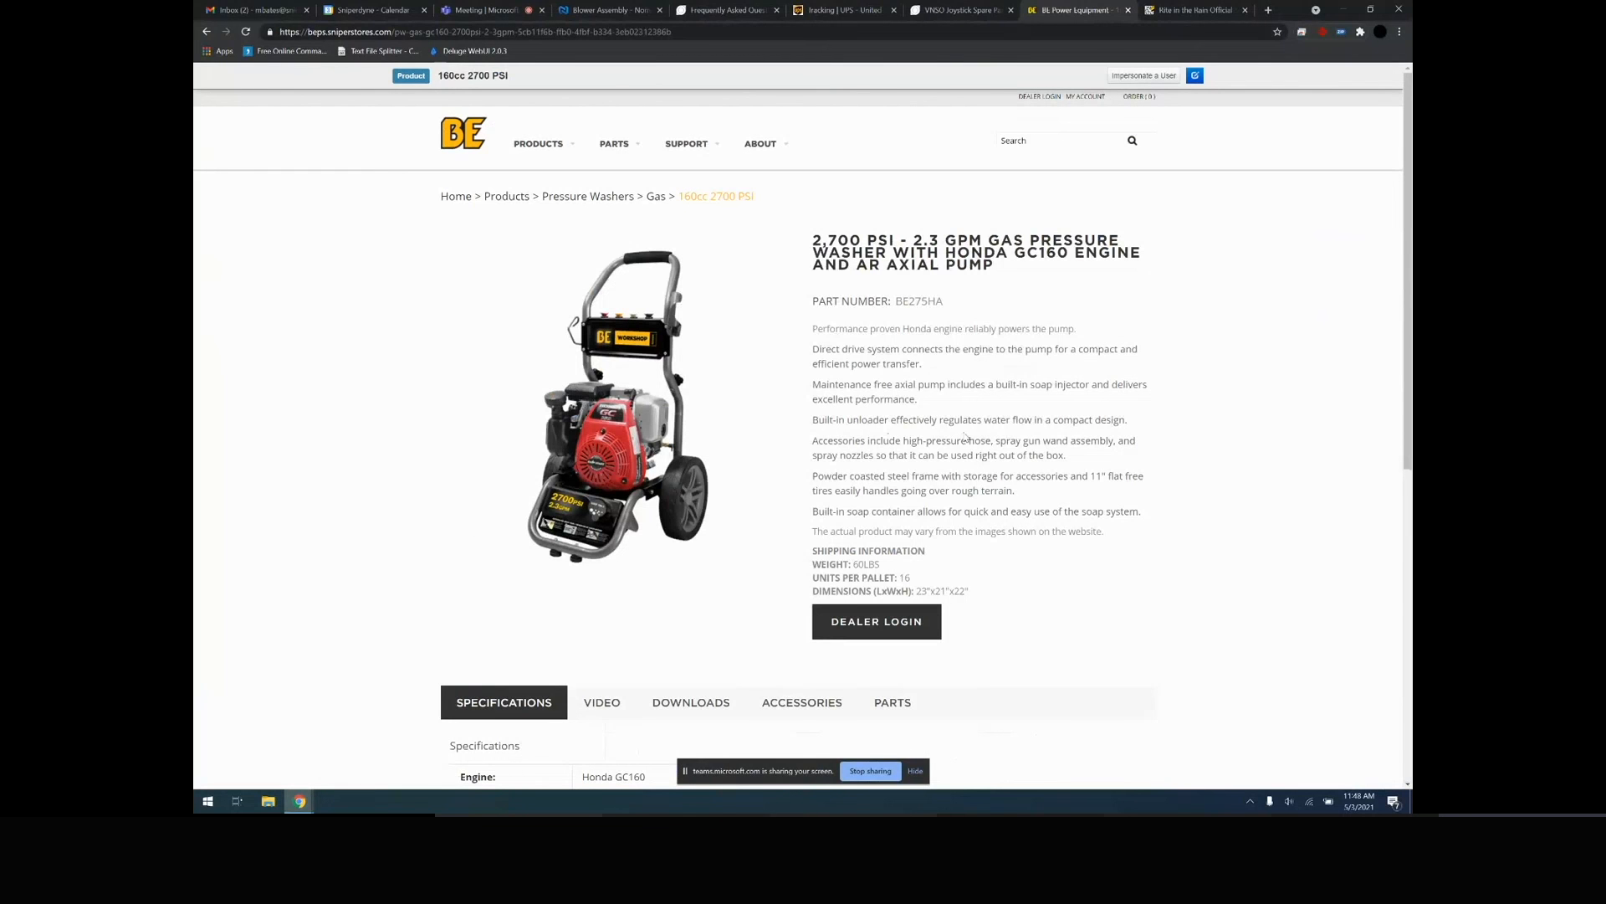
Review the pressure washer's specifications, video, downloads, accessories and parts breakdown
scroll(816, 548, down, 3)
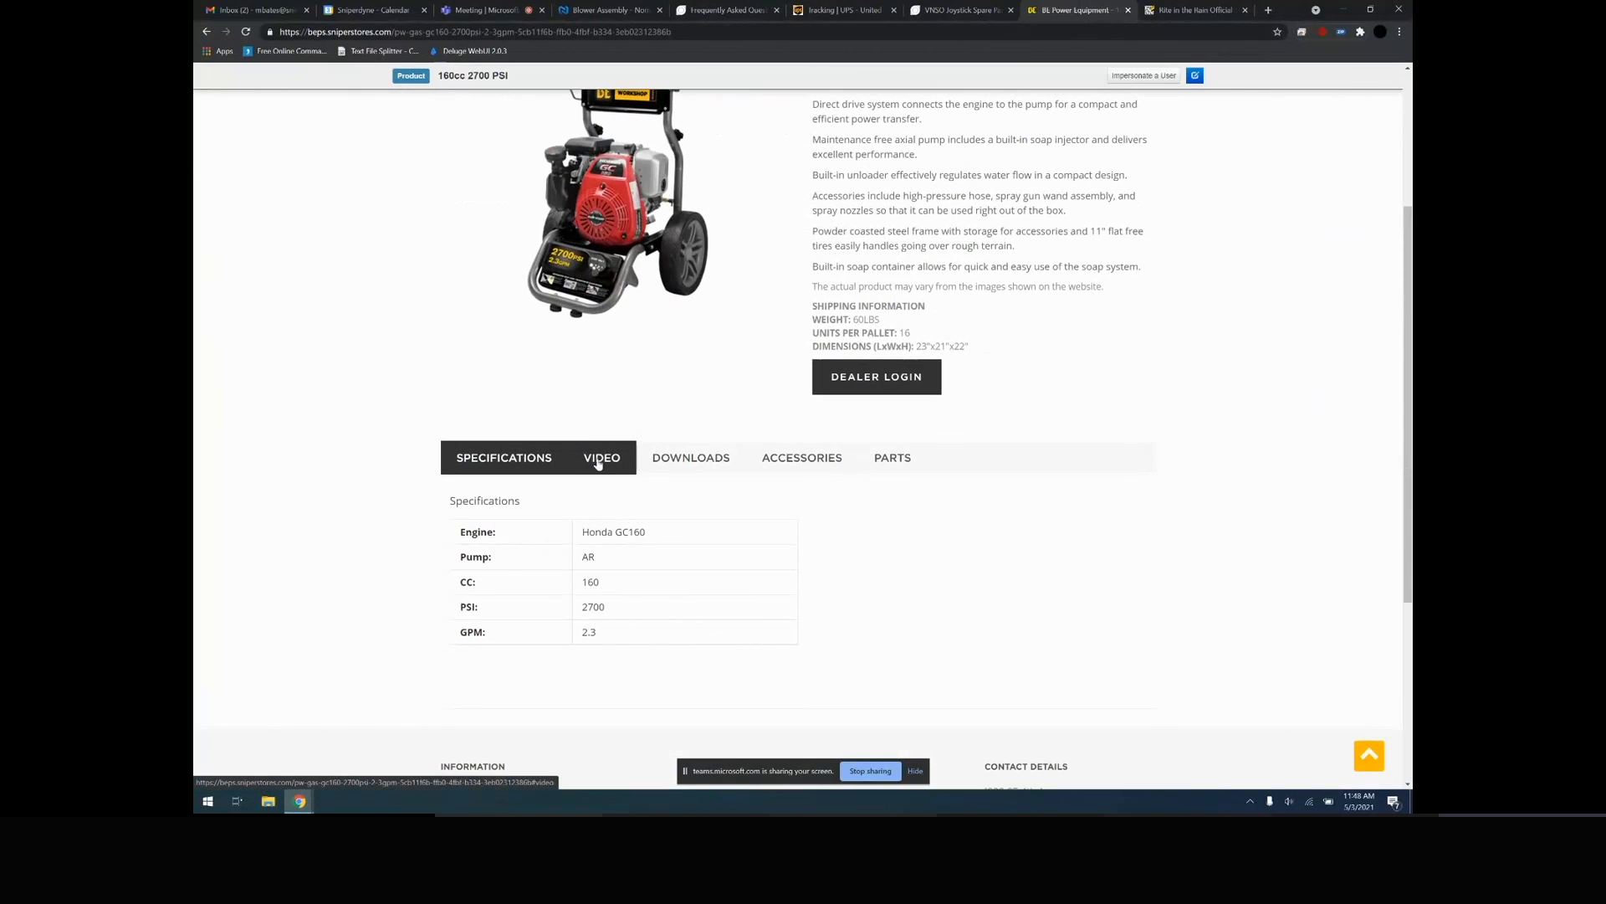
click(598, 463)
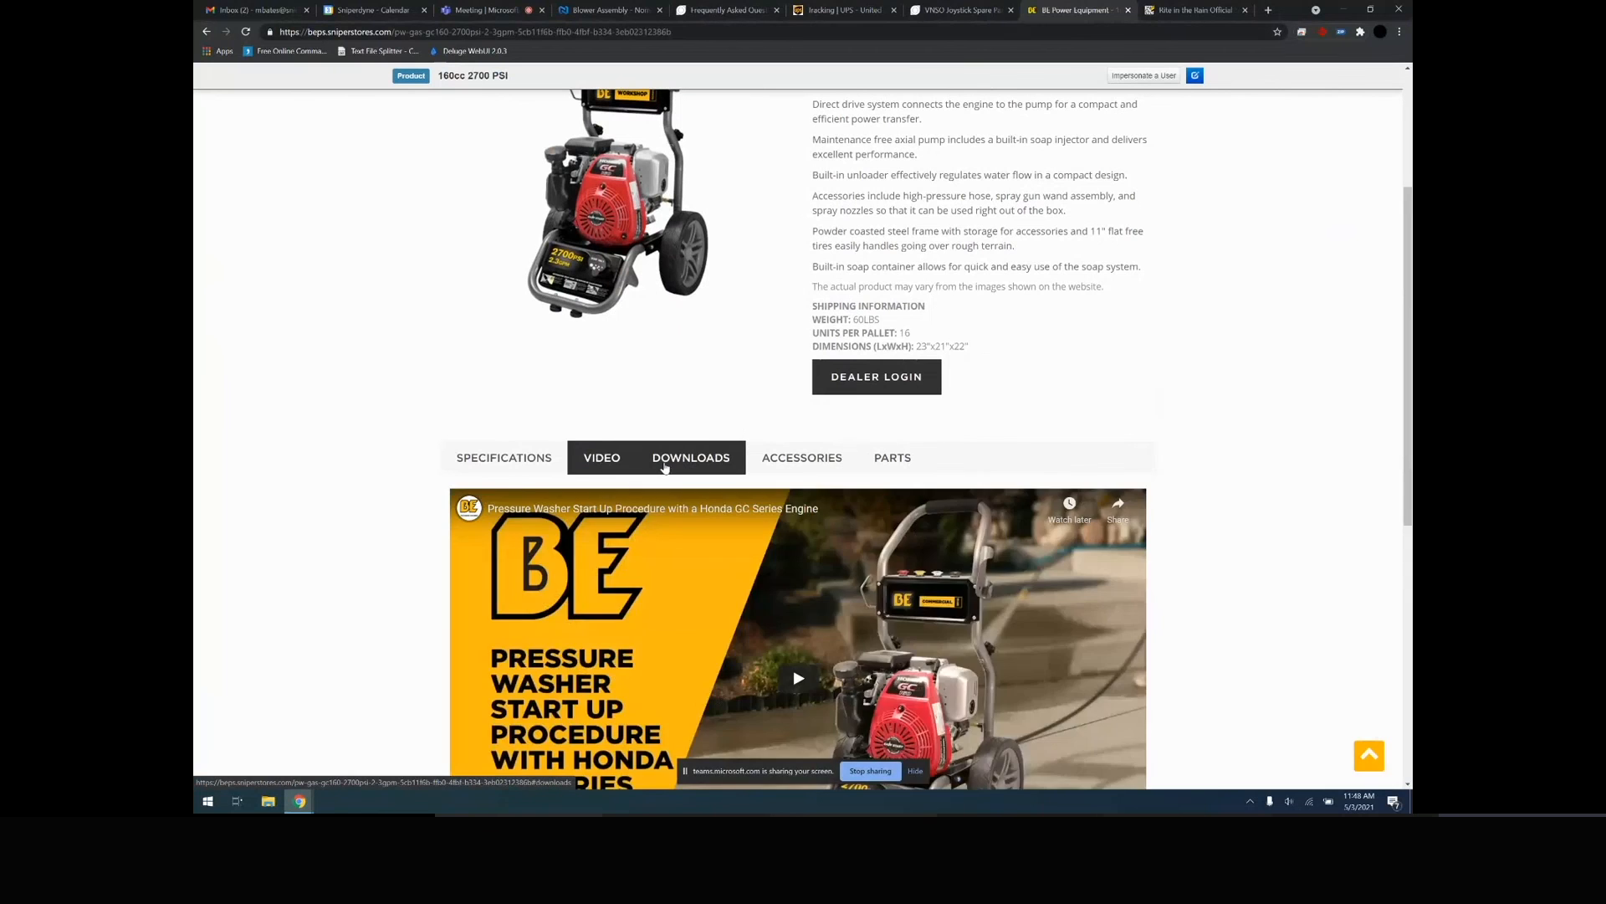
click(678, 468)
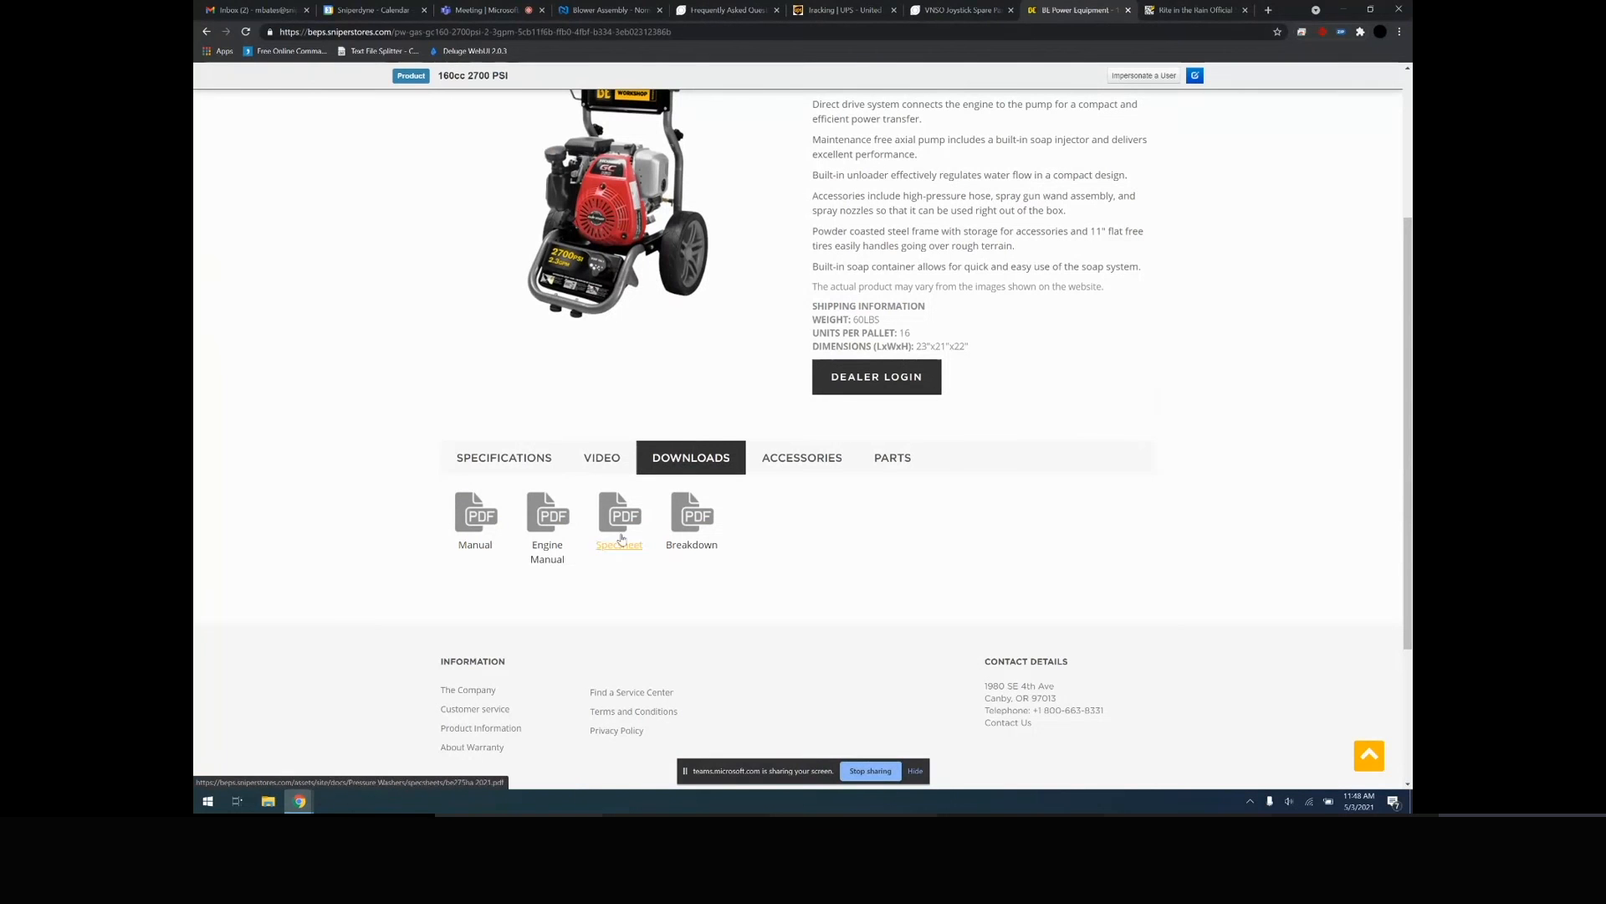
click(790, 465)
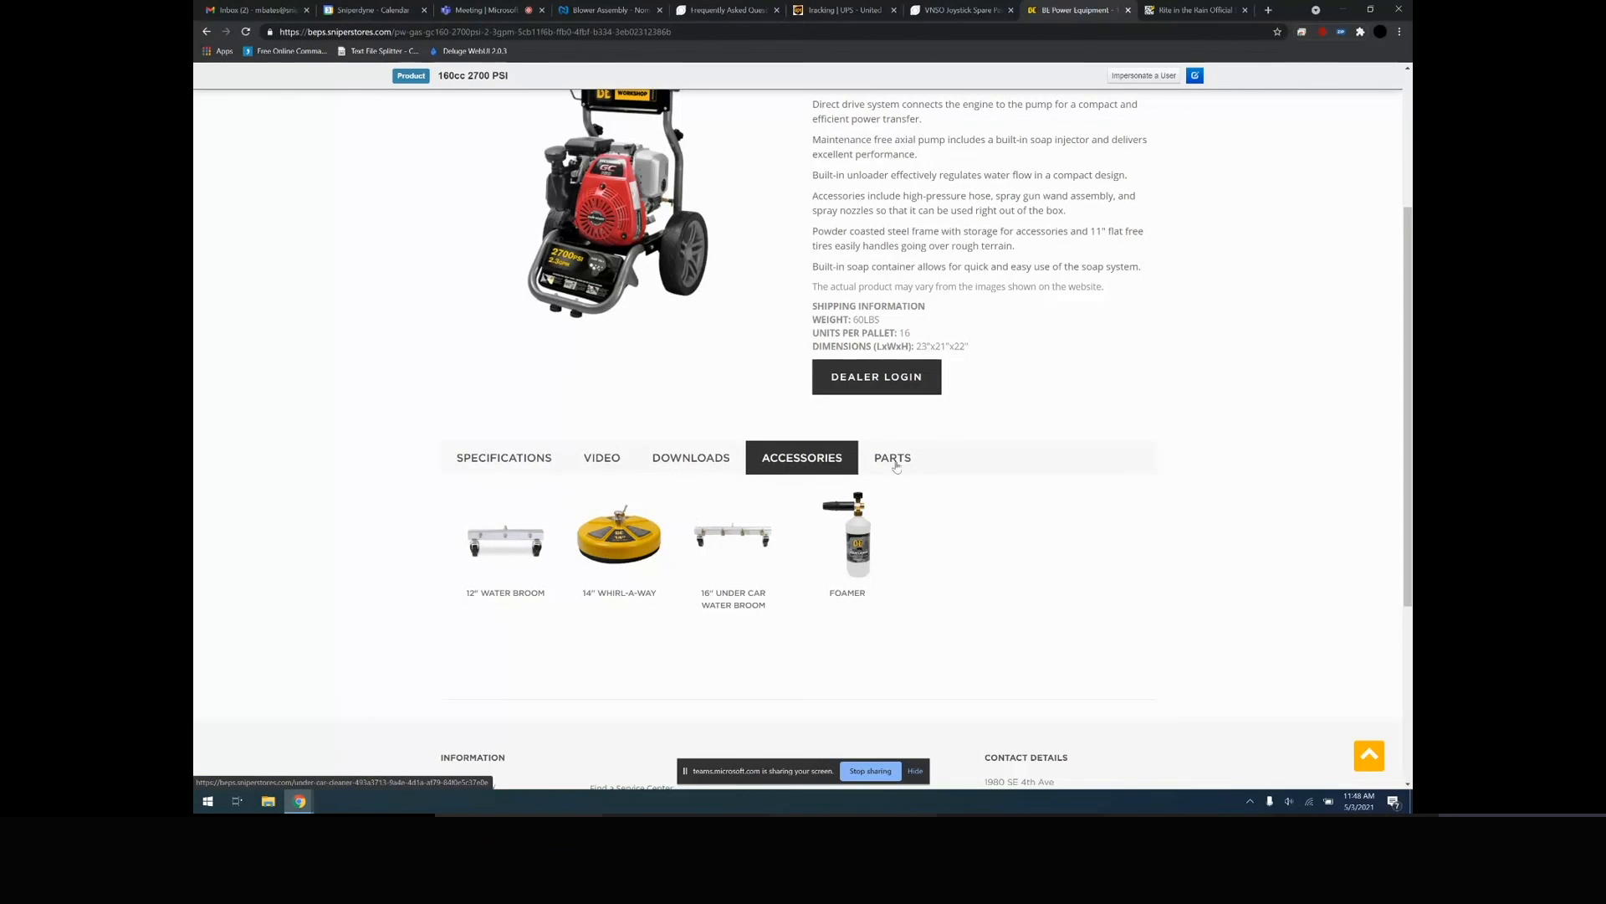
click(923, 465)
scroll(800, 671, down, 1)
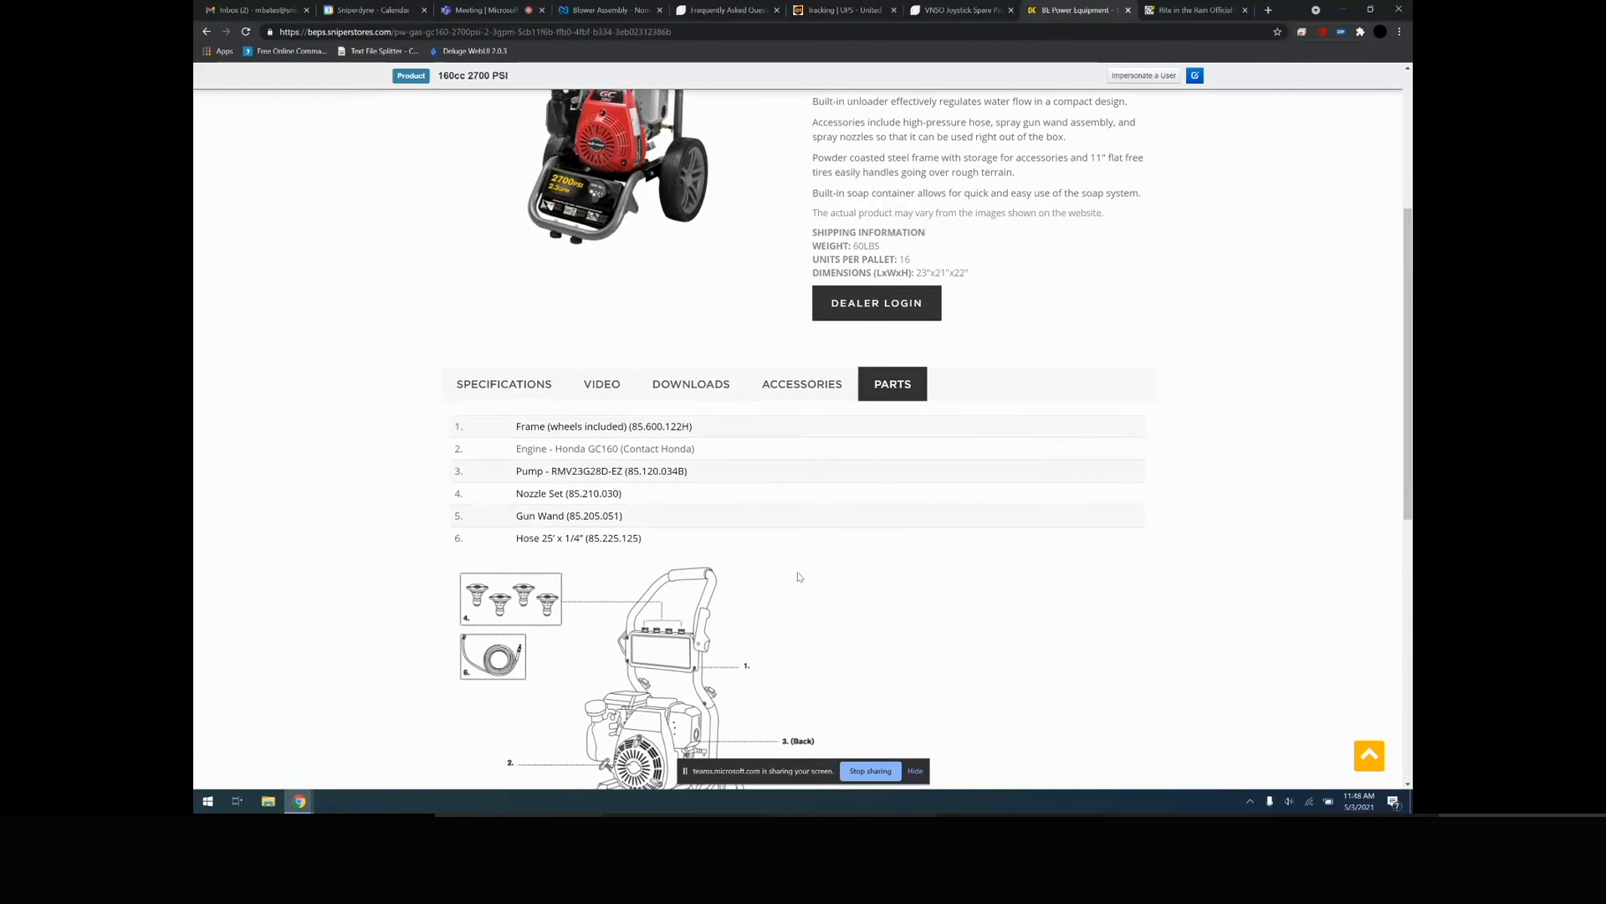
Look over the pressure washer's parts diagram and switch to the Rite in the Rain store
scroll(799, 576, down, 3)
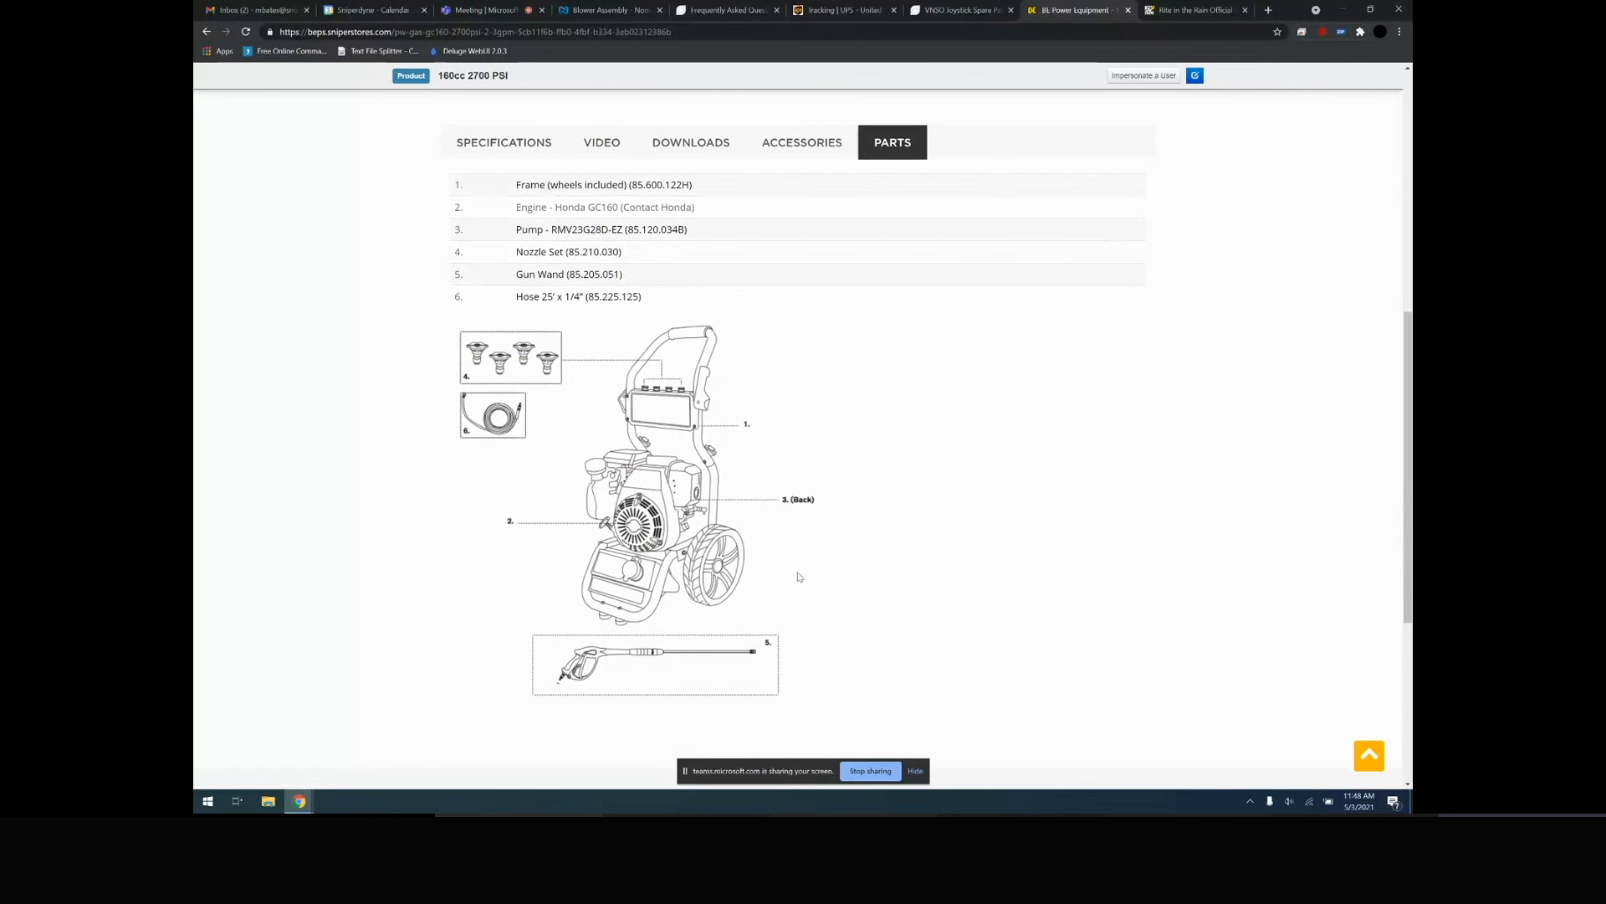
scroll(799, 576, up, 7)
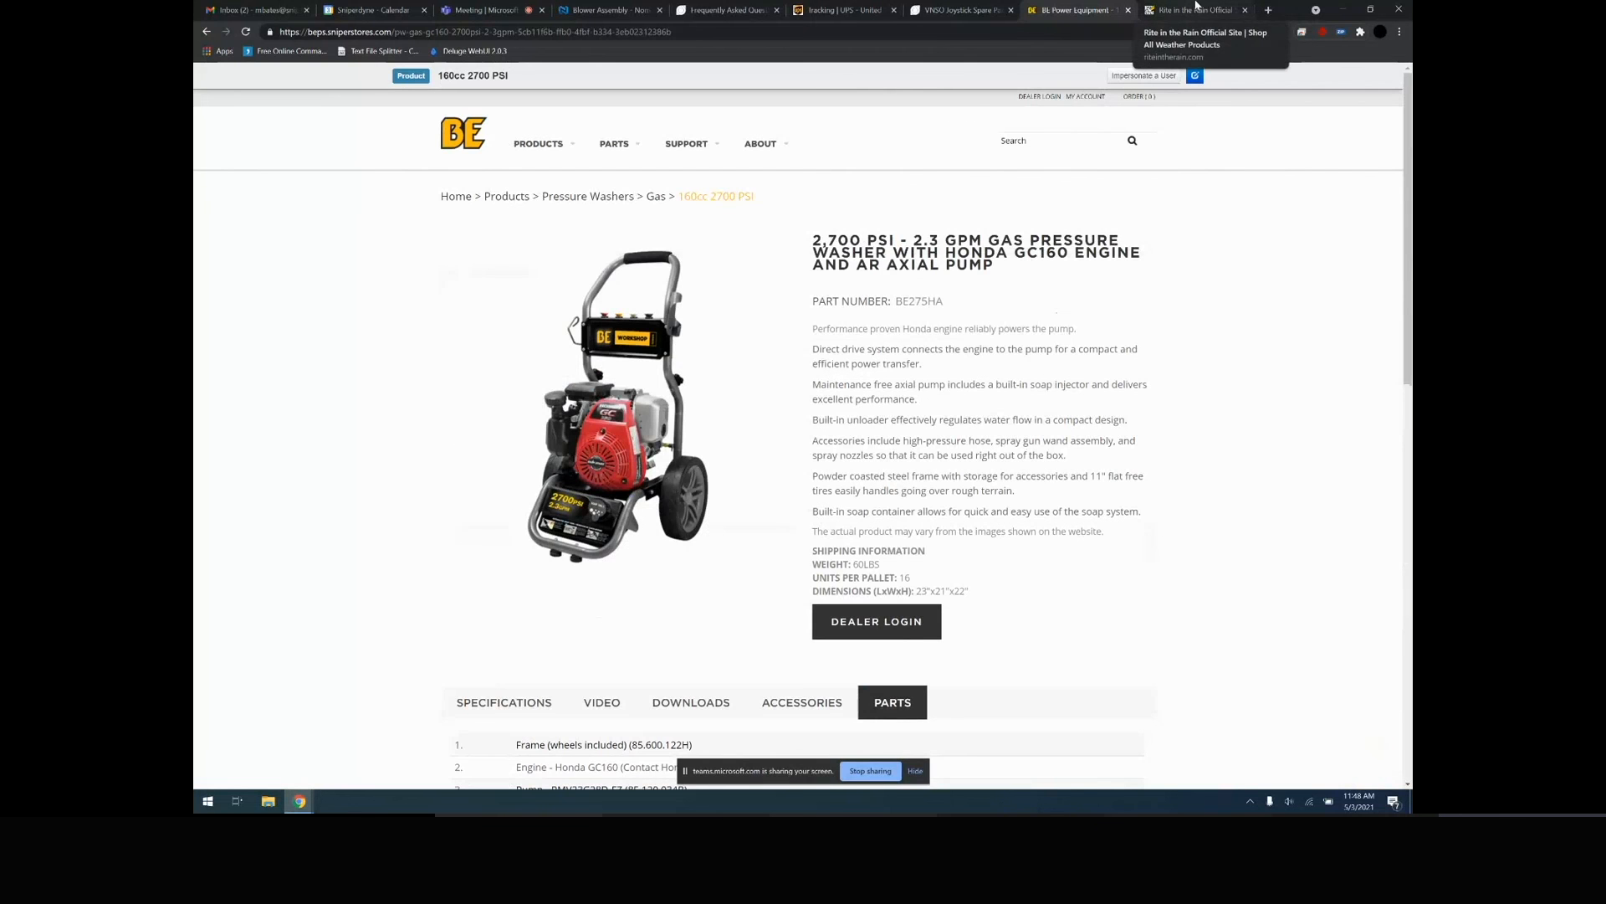
right_click(1196, 5)
click(1171, 10)
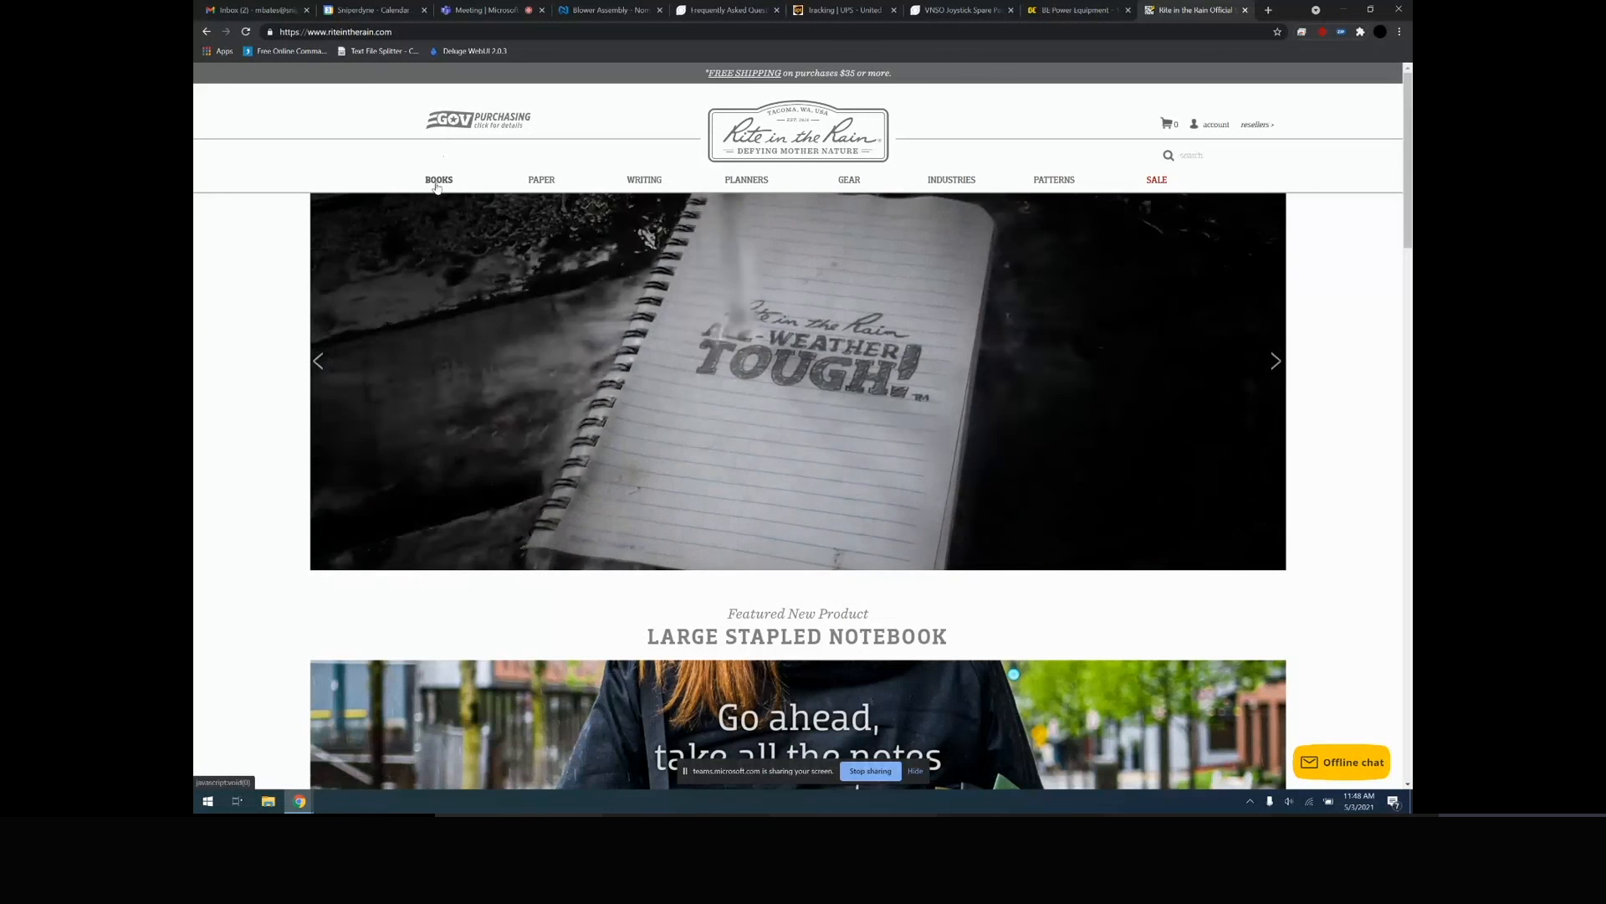
Open the No. 135 Top Spiral Notebook from the books category and add one yellow single unit to the cart
mouse_move(438, 179)
click(408, 263)
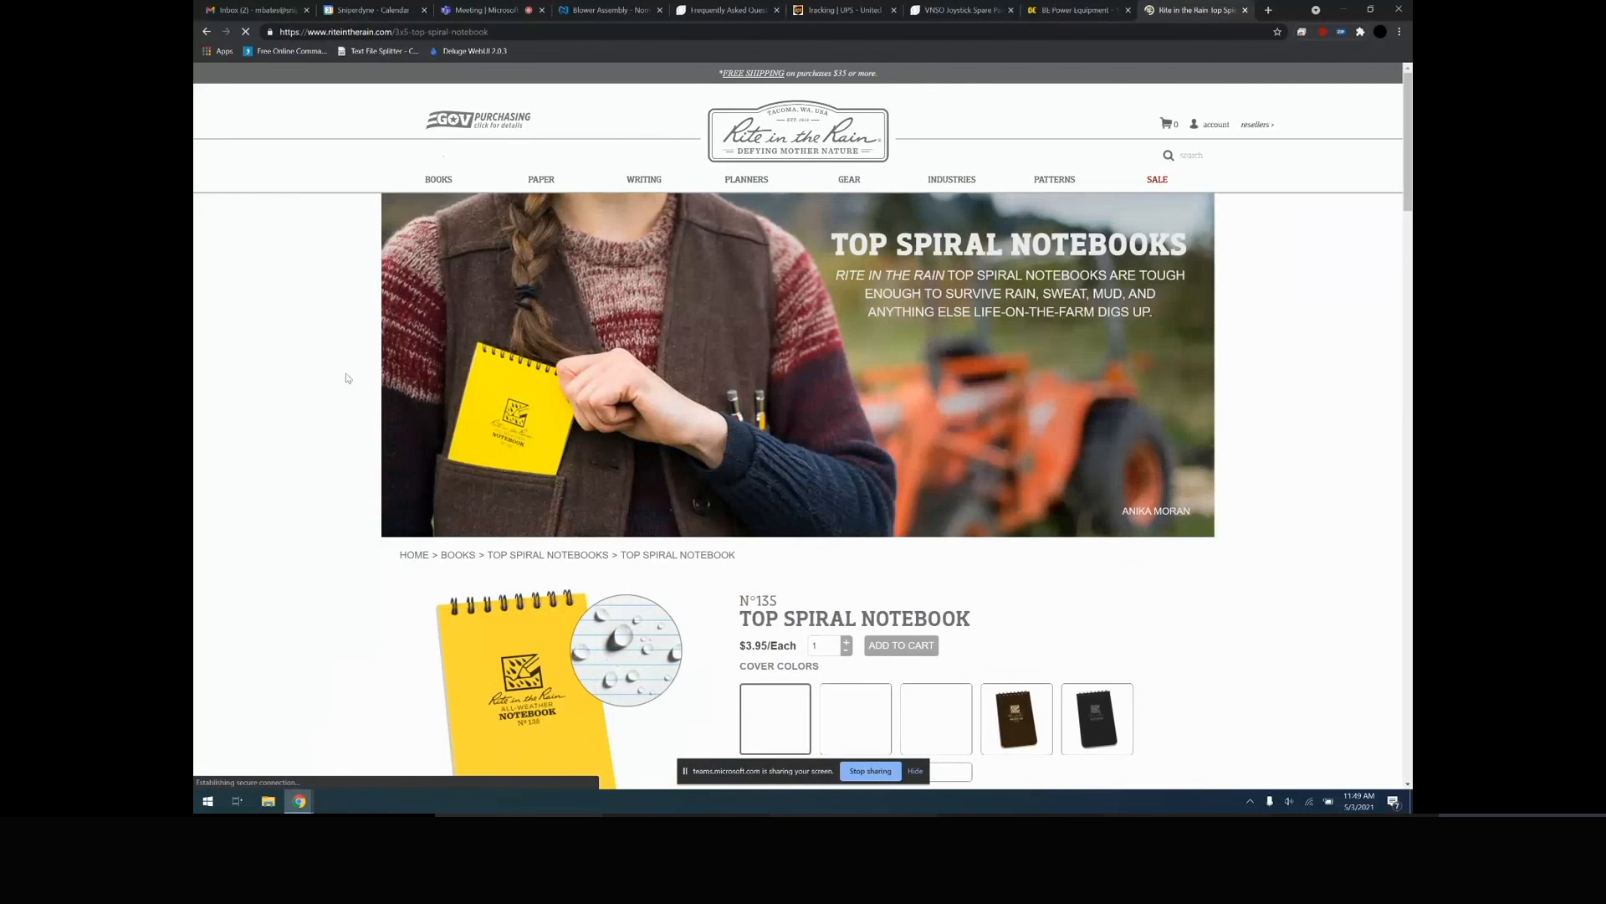
scroll(388, 434, down, 1)
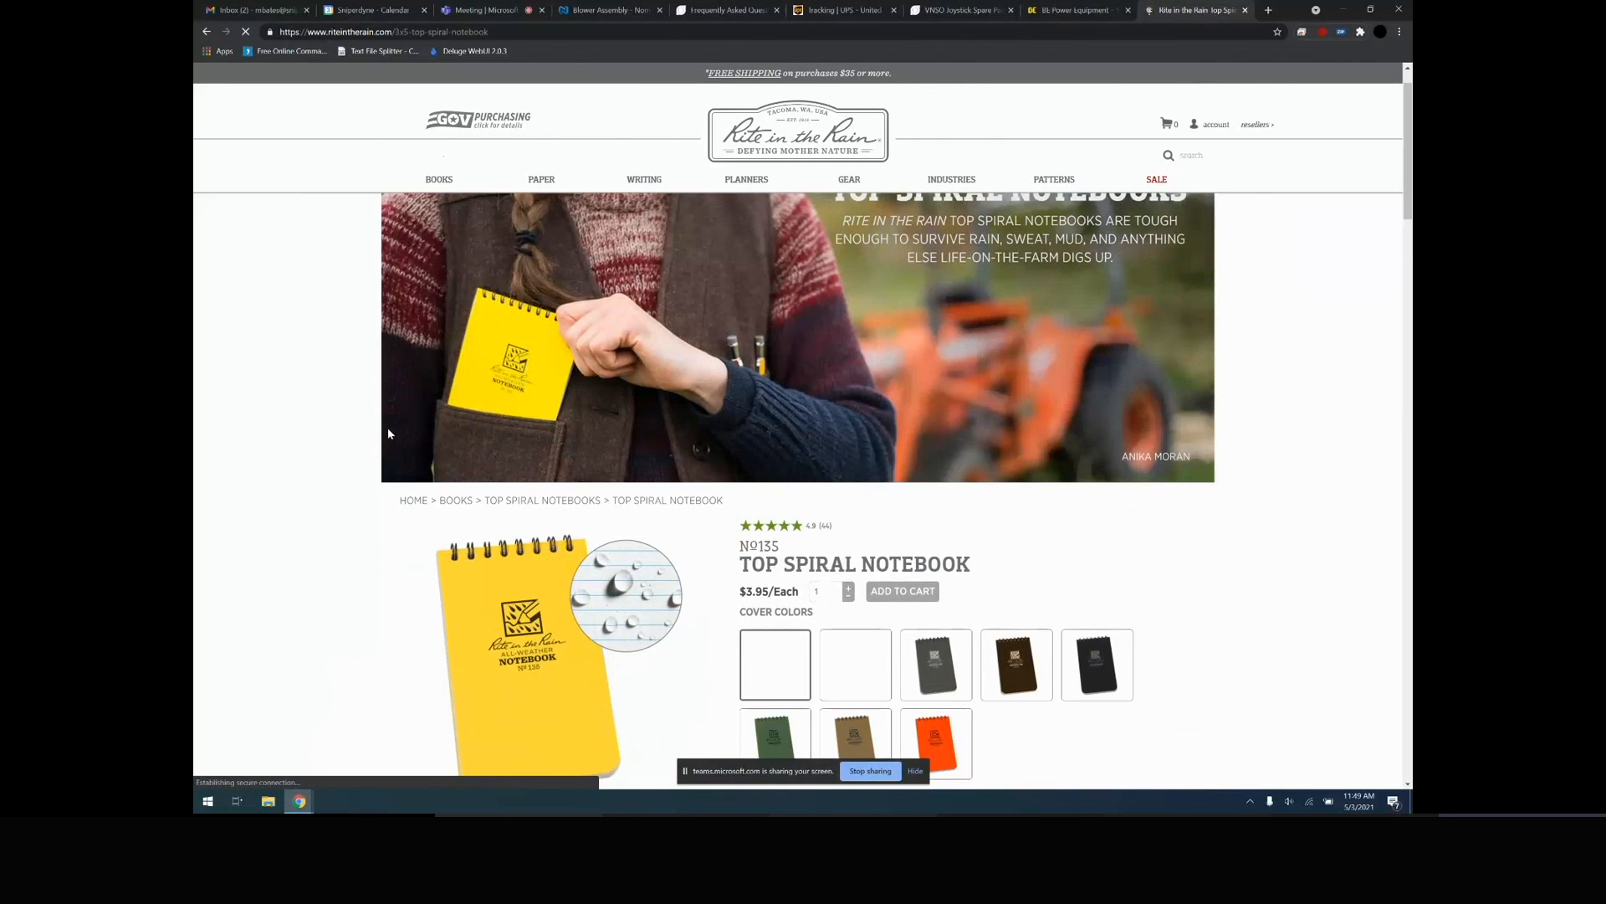
scroll(388, 433, down, 2)
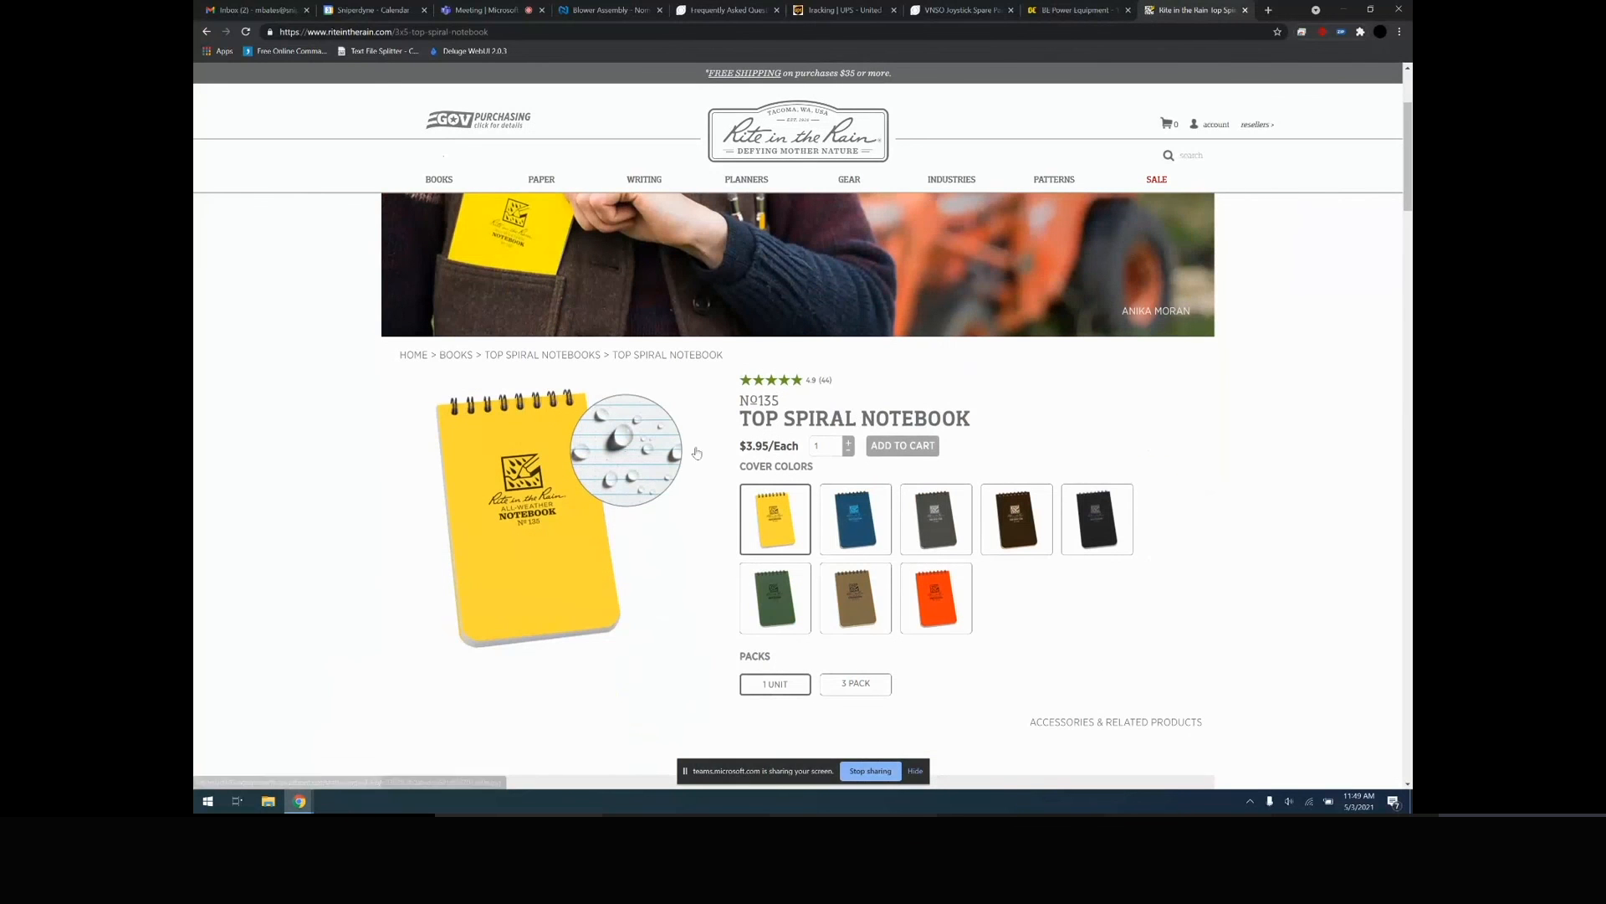
click(923, 454)
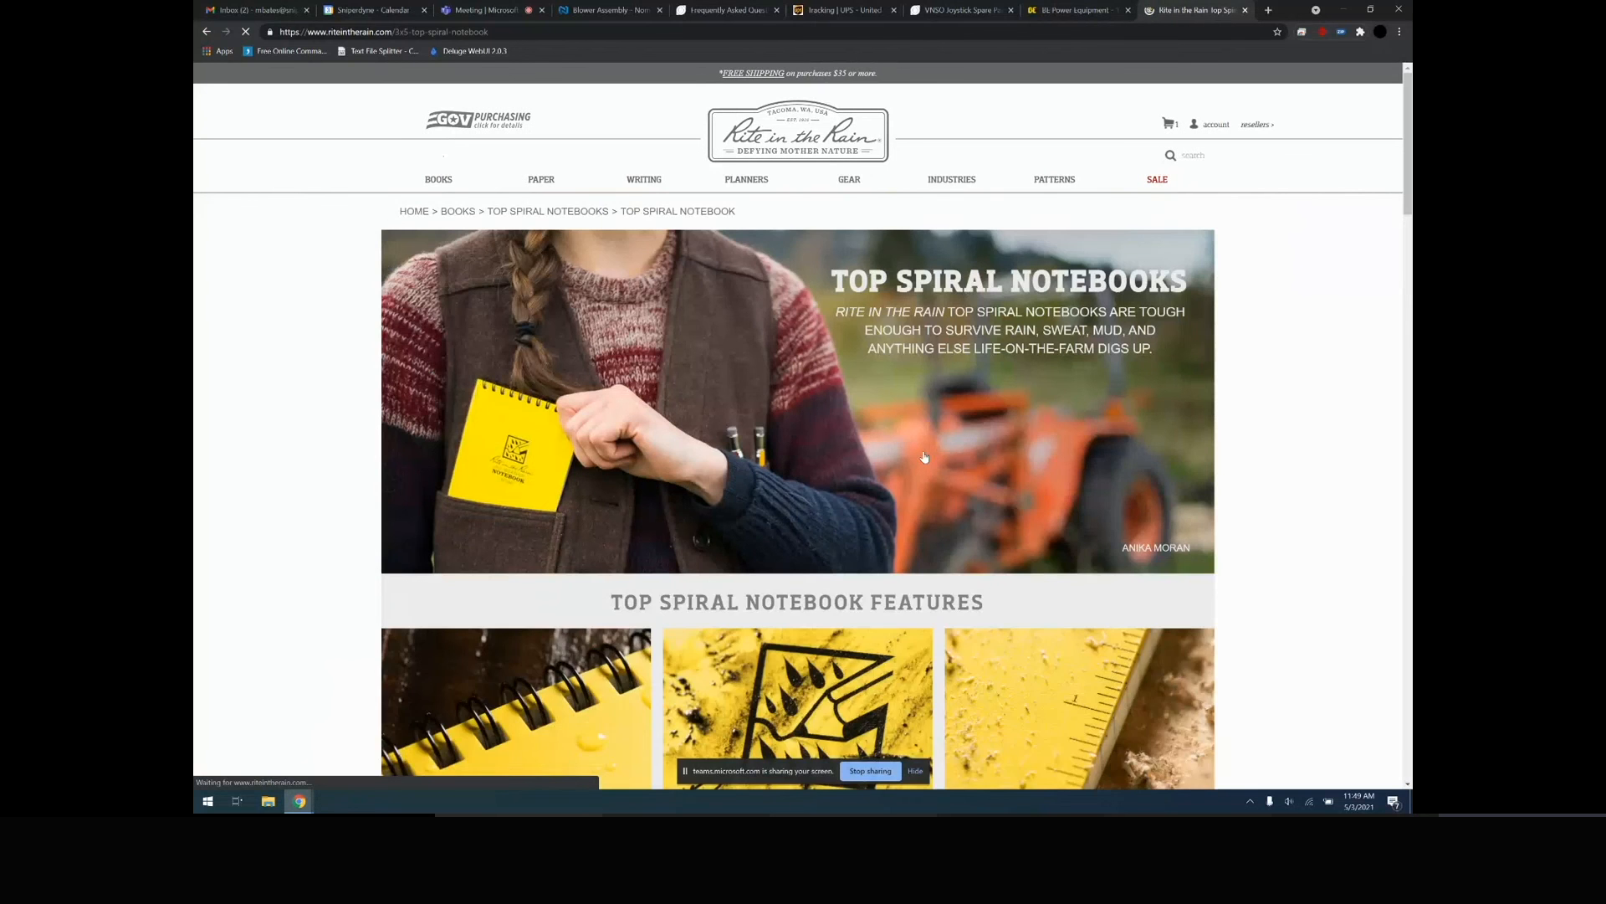
View the shopping cart containing the notebook and proceed to checkout
mouse_move(1166, 124)
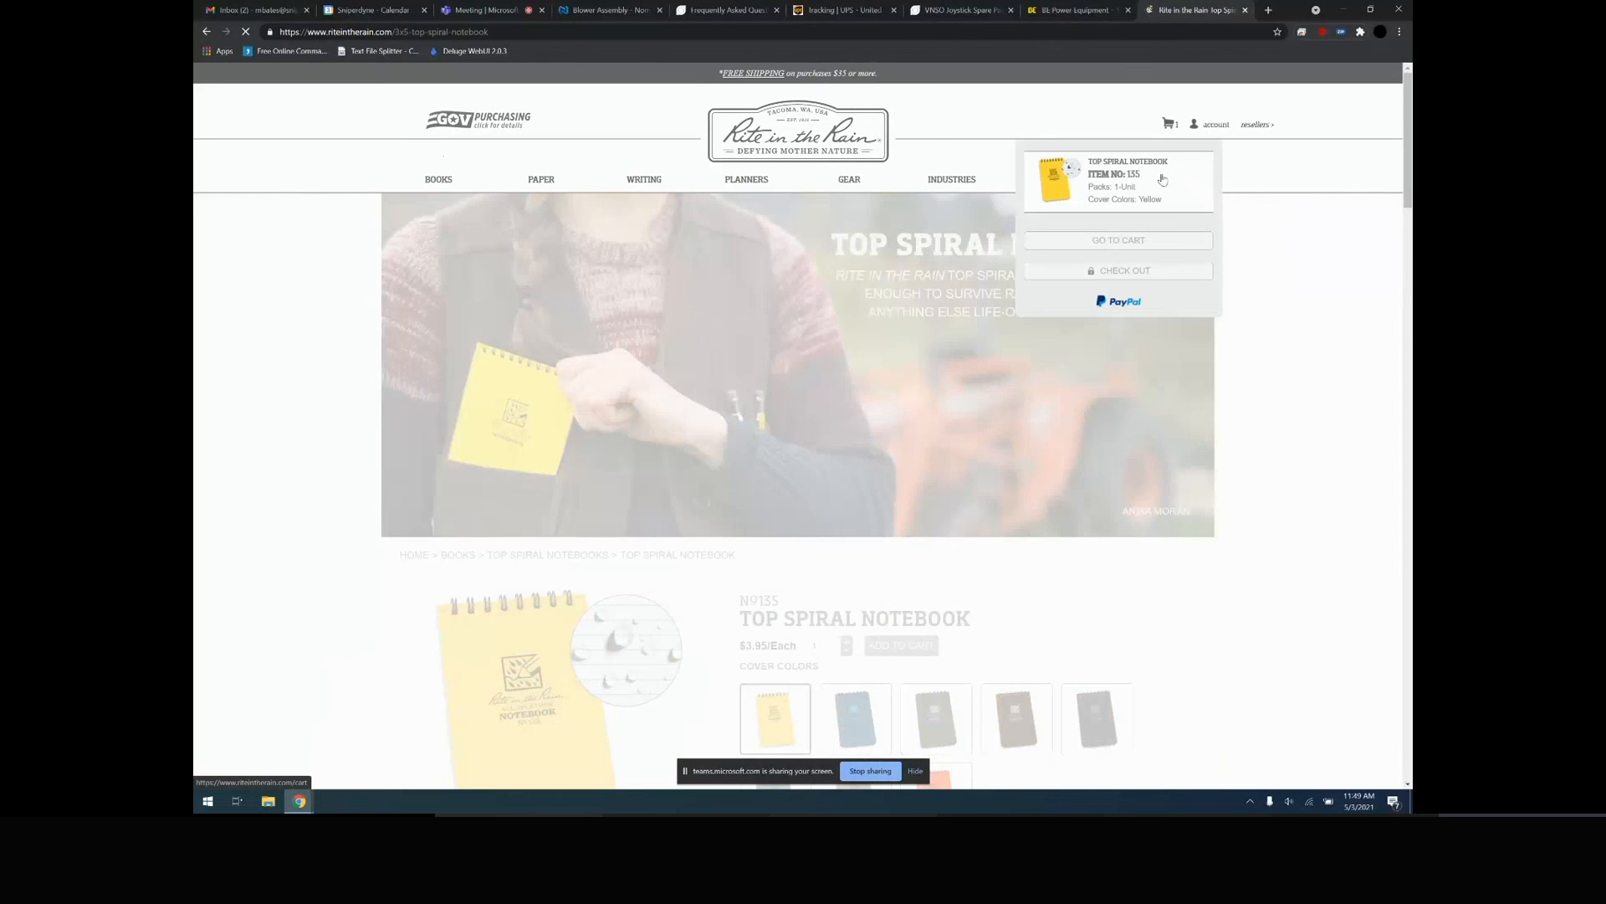
click(1142, 243)
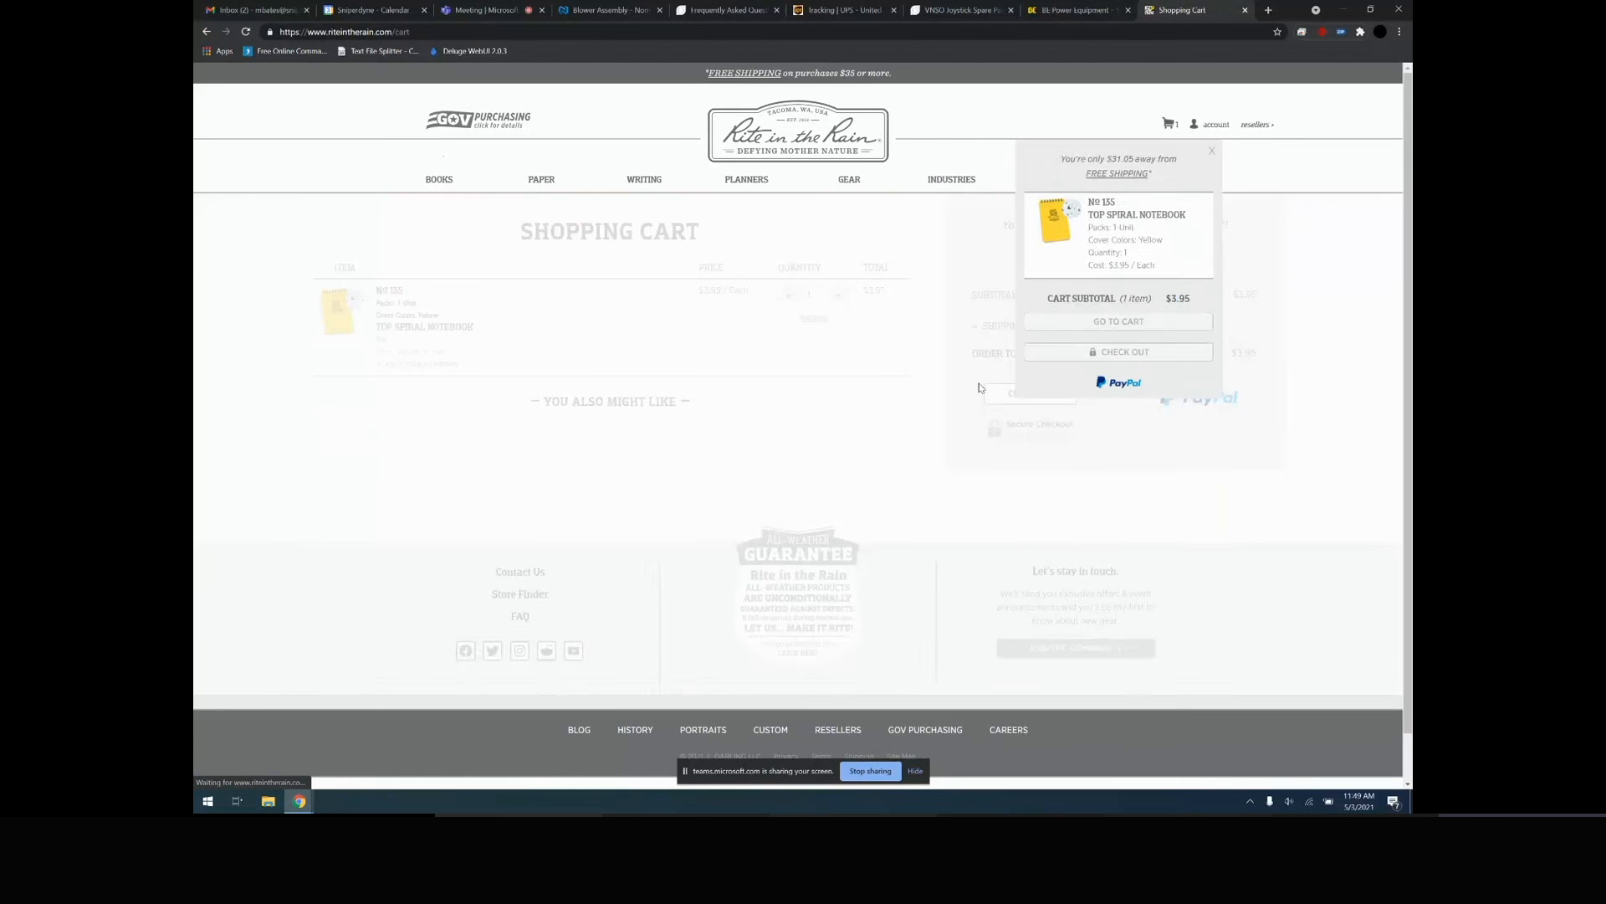
click(1151, 364)
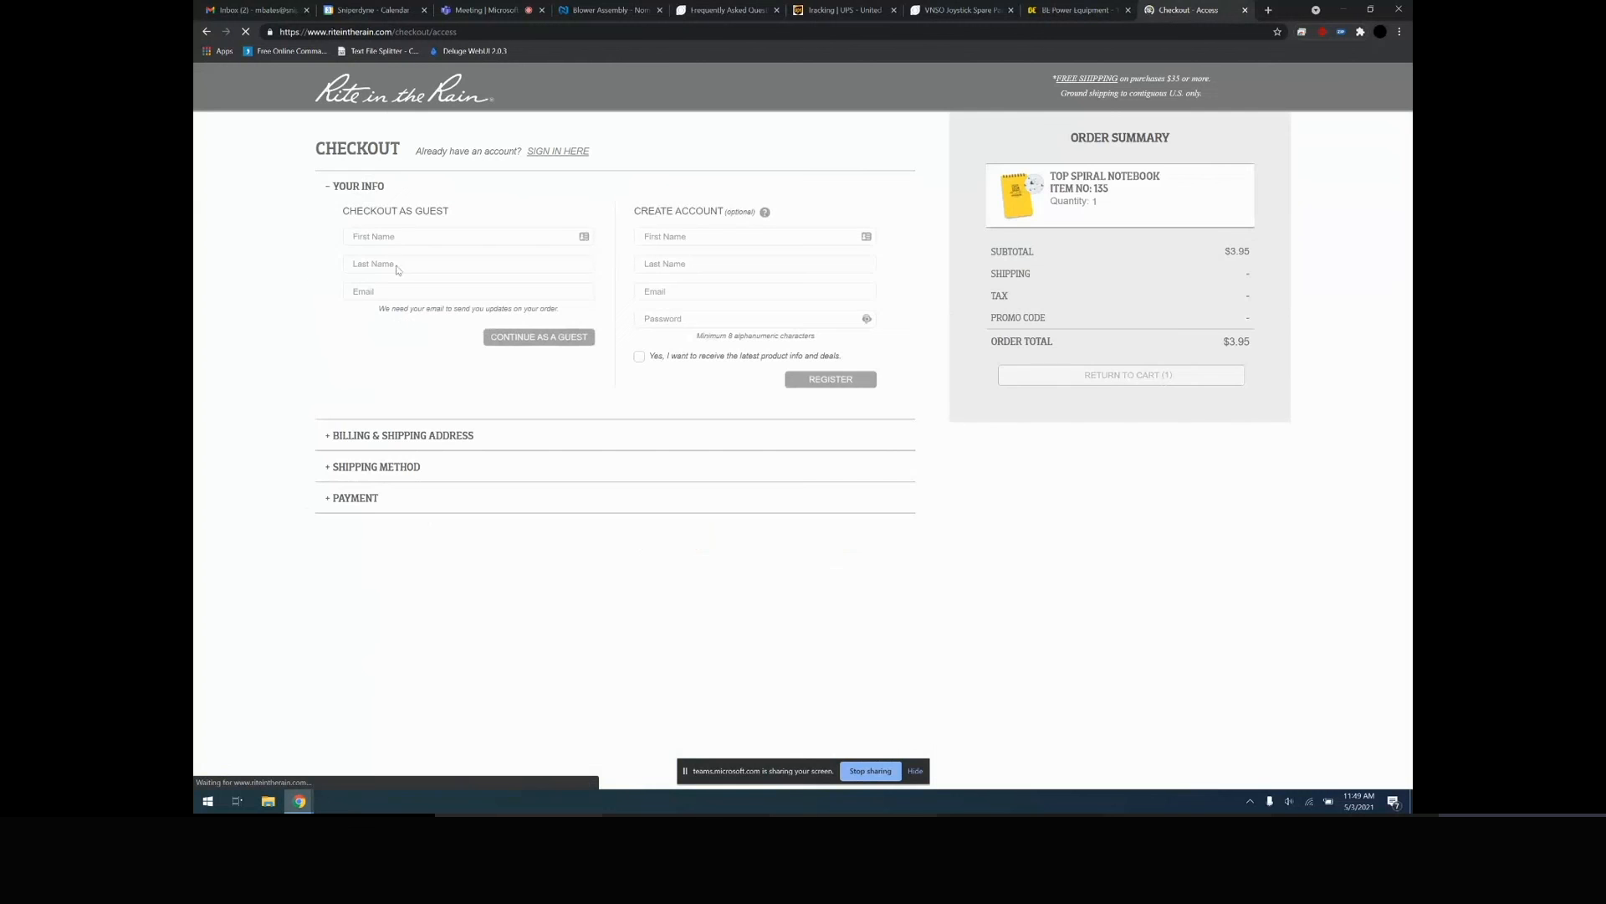
Fill in the guest's first name, last name and e-mail, and continue the checkout as a guest
click(401, 237)
click(401, 269)
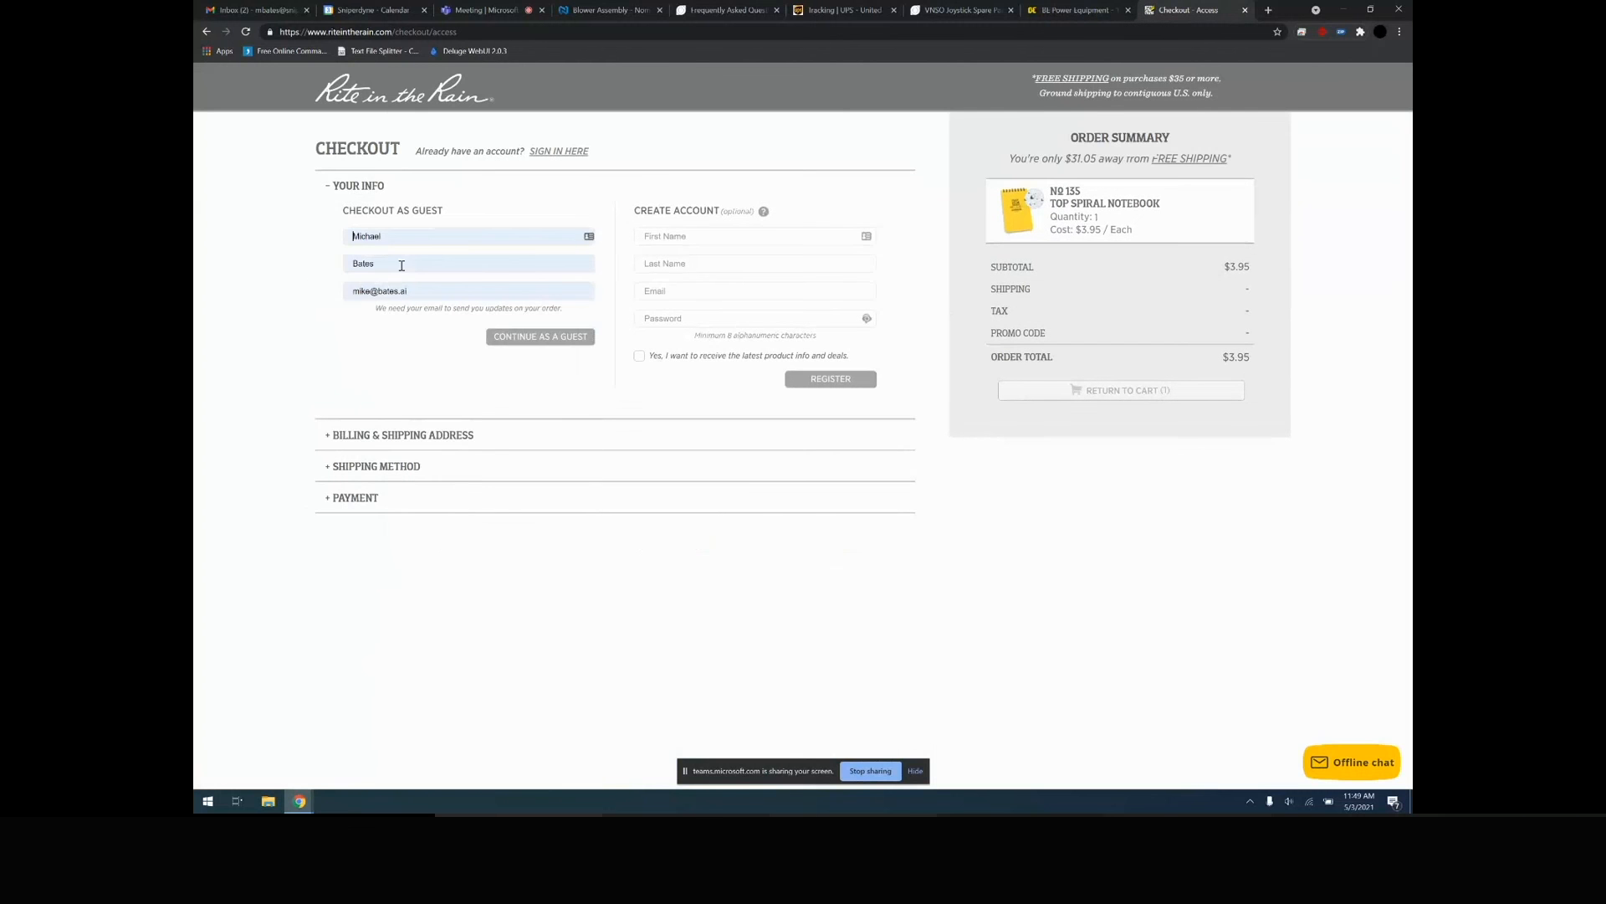
click(552, 338)
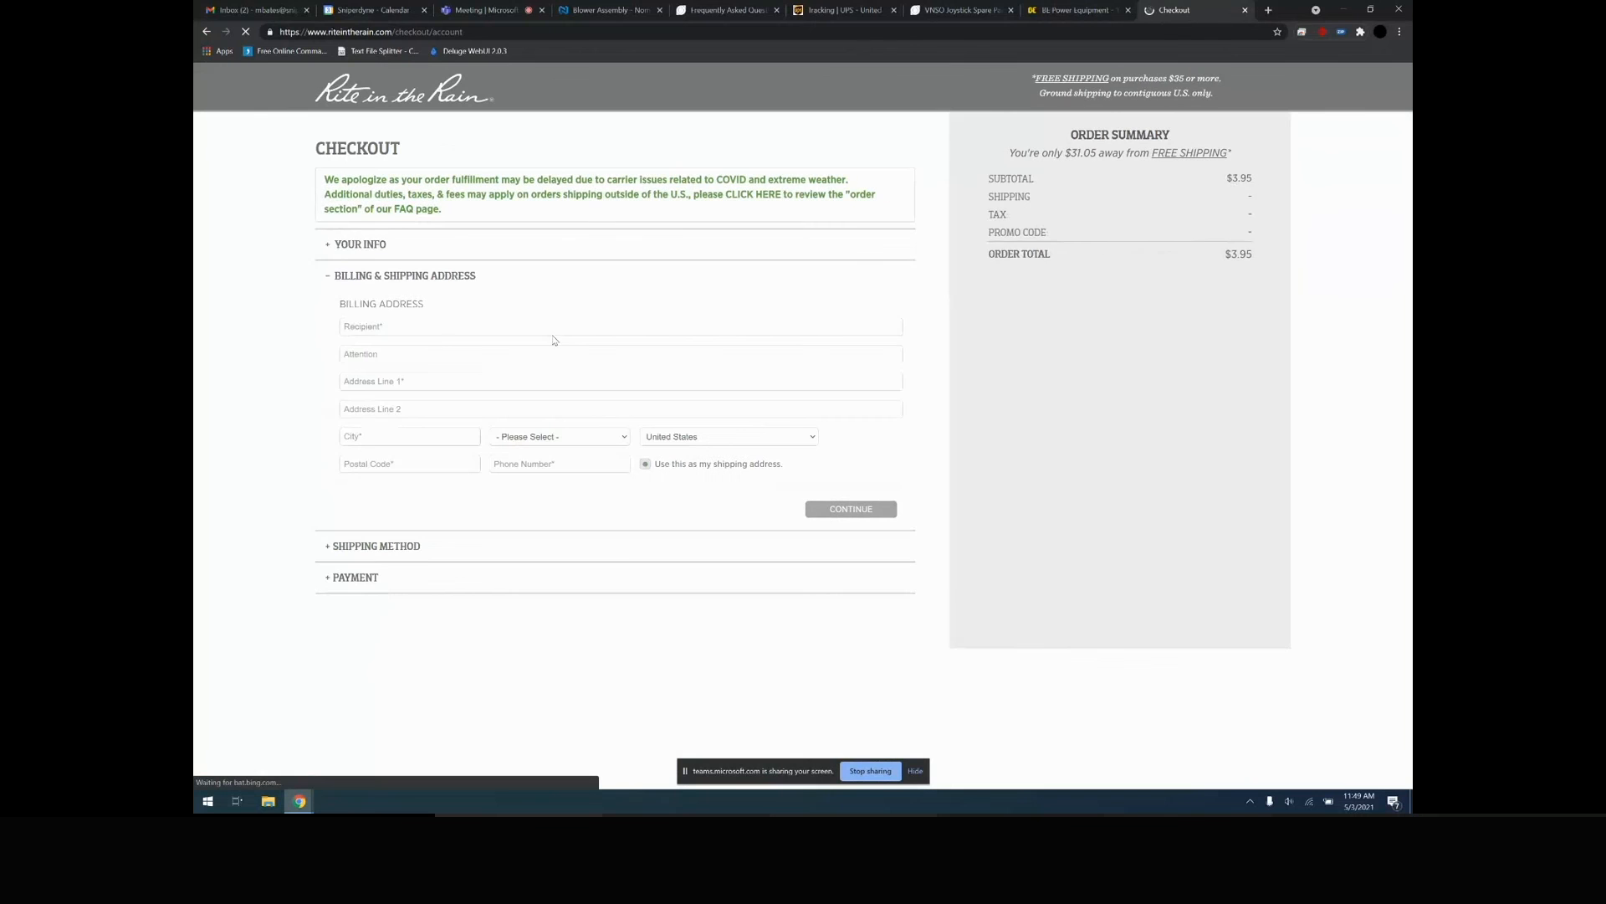
Fill in the billing address, use it for shipping too, and continue to payment with U.S. Priority Mail
click(430, 326)
click(432, 354)
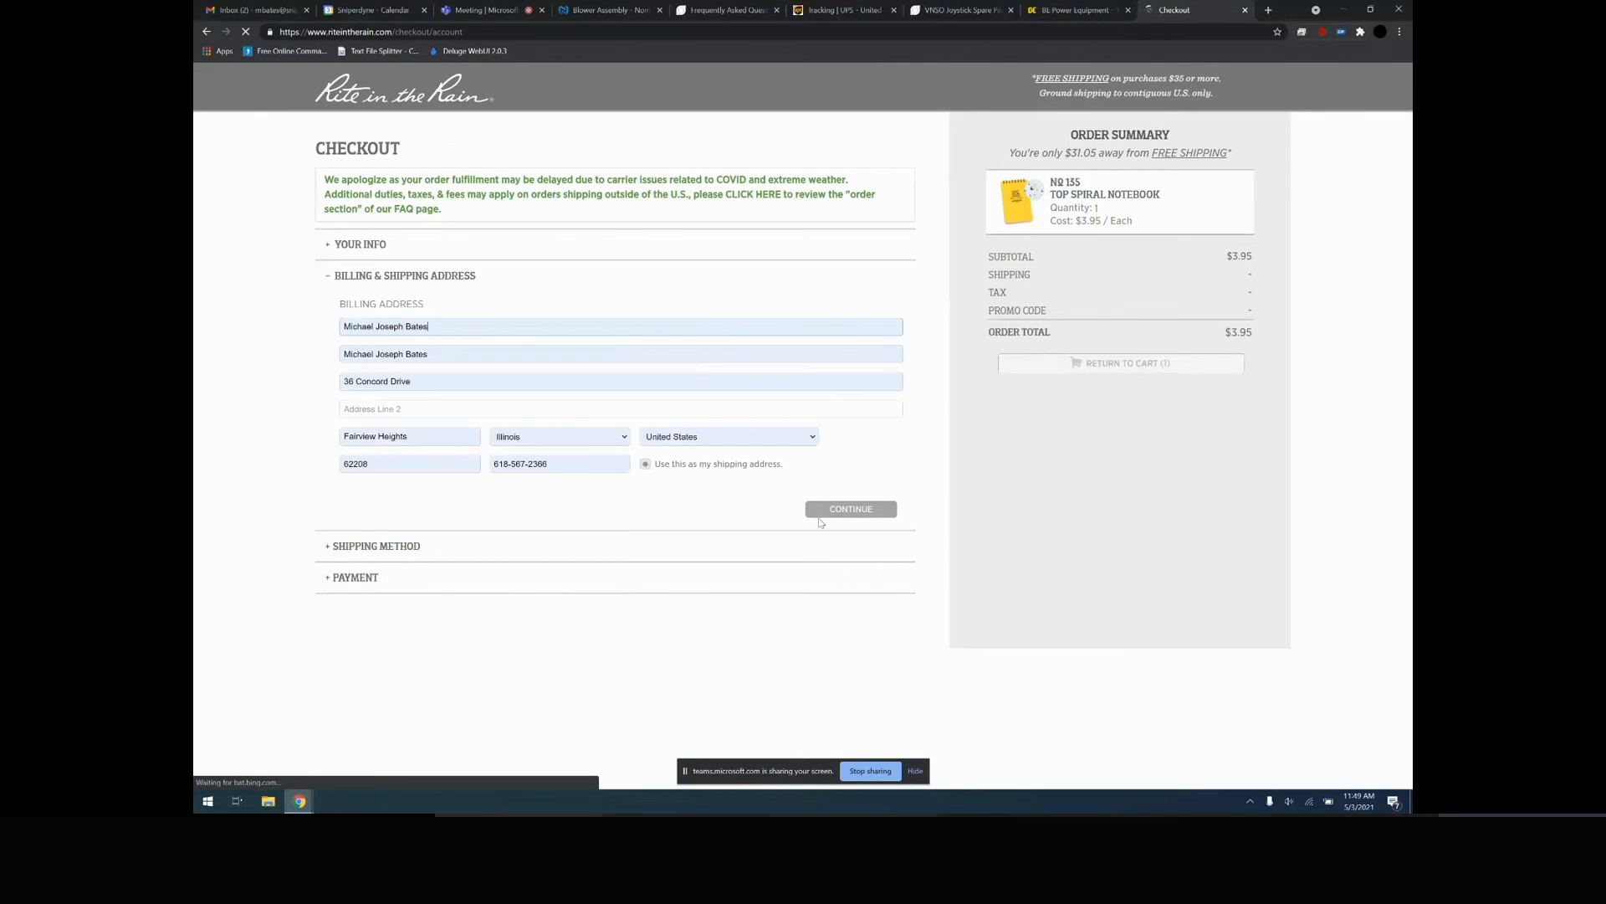
click(850, 512)
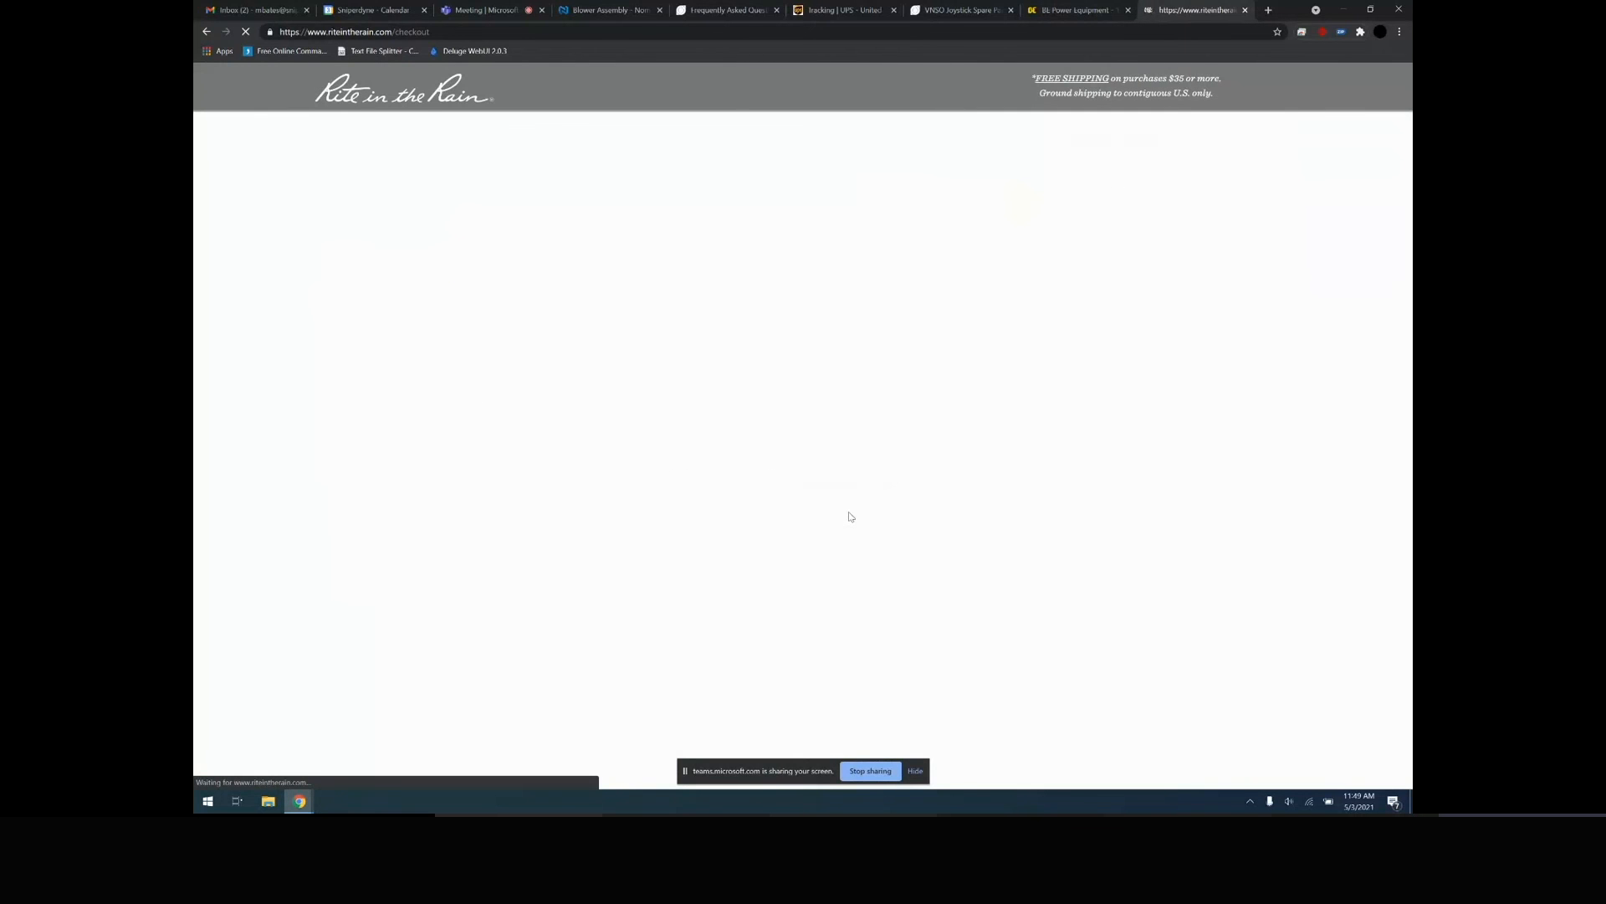
click(841, 528)
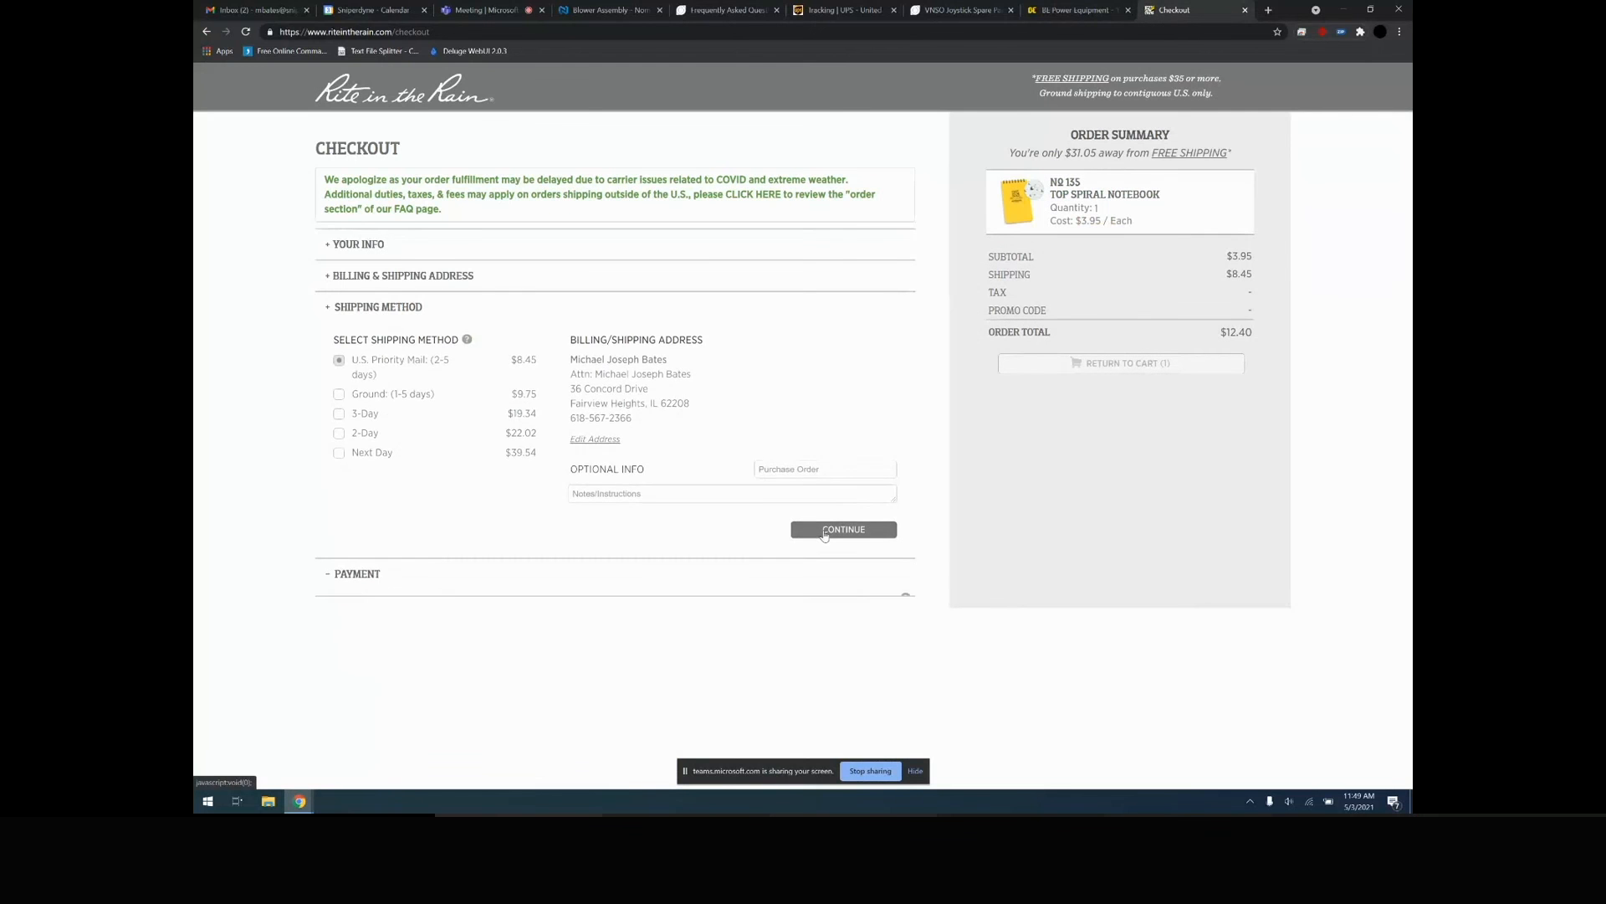